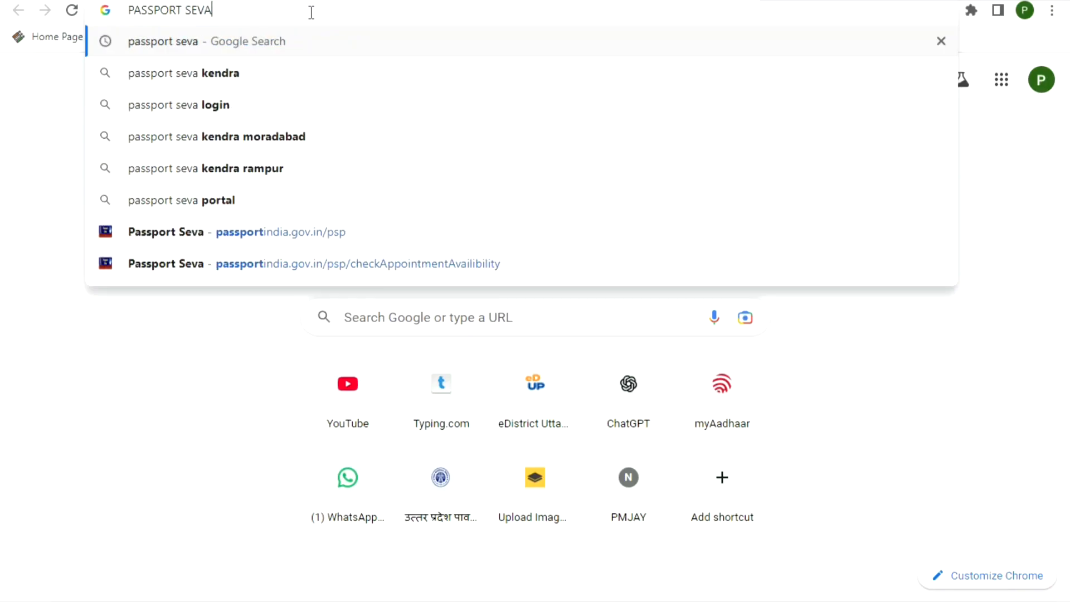
- Search Google for 'passport seva' and highlight the official Passport Seva result
key("Return")
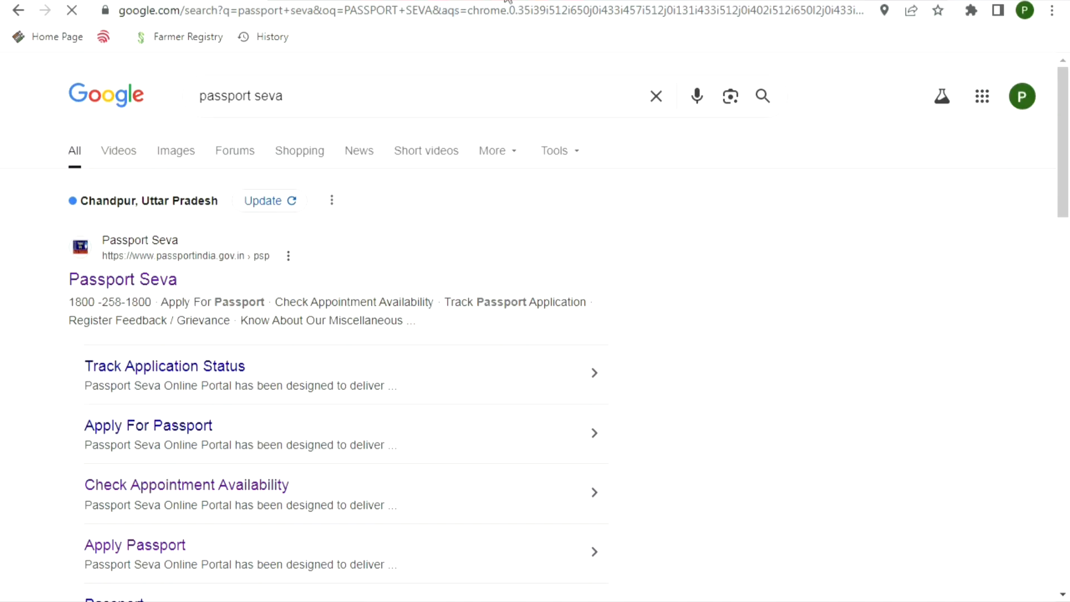
mouse_move(508, 1)
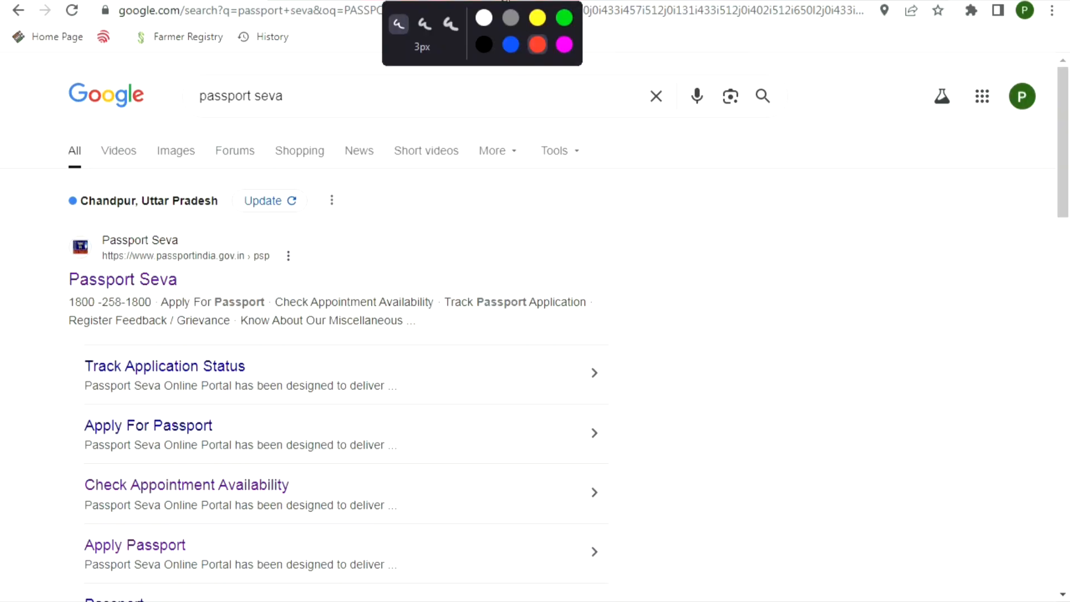
mouse_move(54, 226)
left_mouse_down()
mouse_move(184, 318)
mouse_move(276, 326)
mouse_move(266, 328)
left_mouse_up()
mouse_move(35, 214)
left_mouse_down()
mouse_move(250, 350)
mouse_move(294, 342)
mouse_move(282, 341)
left_mouse_up()
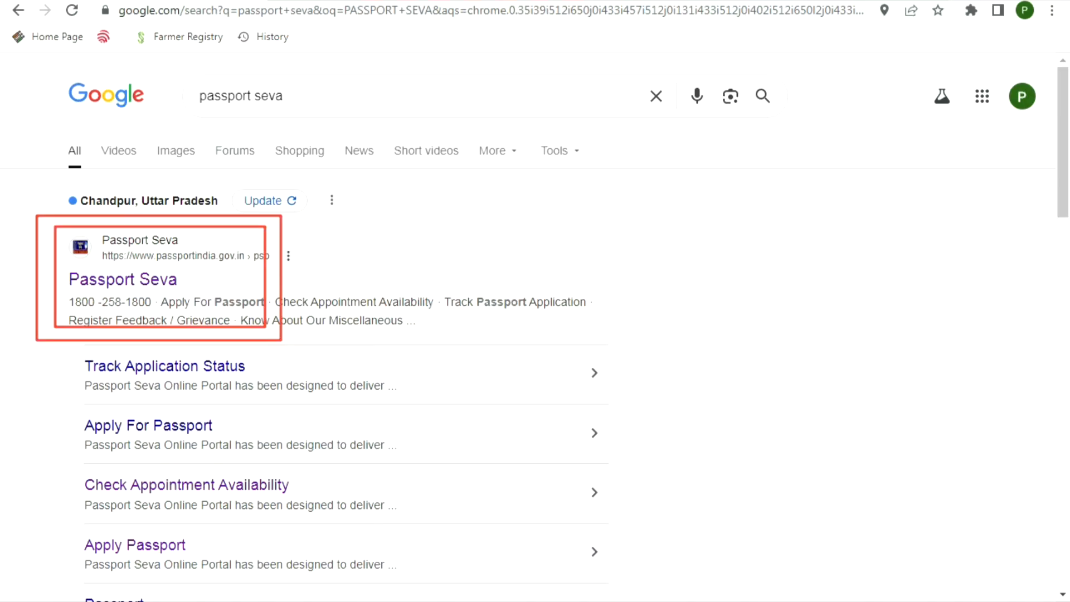
key("Escape")
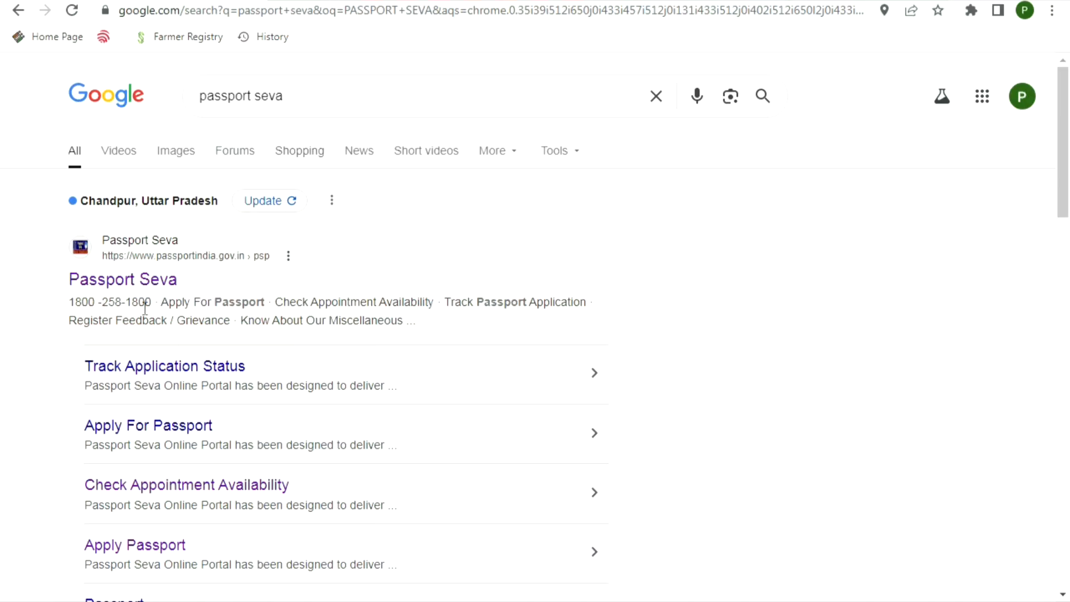
- Open passportindia.gov.in, close the Tatkaal Advisory, and highlight the Login and Register options
left_click(161, 281)
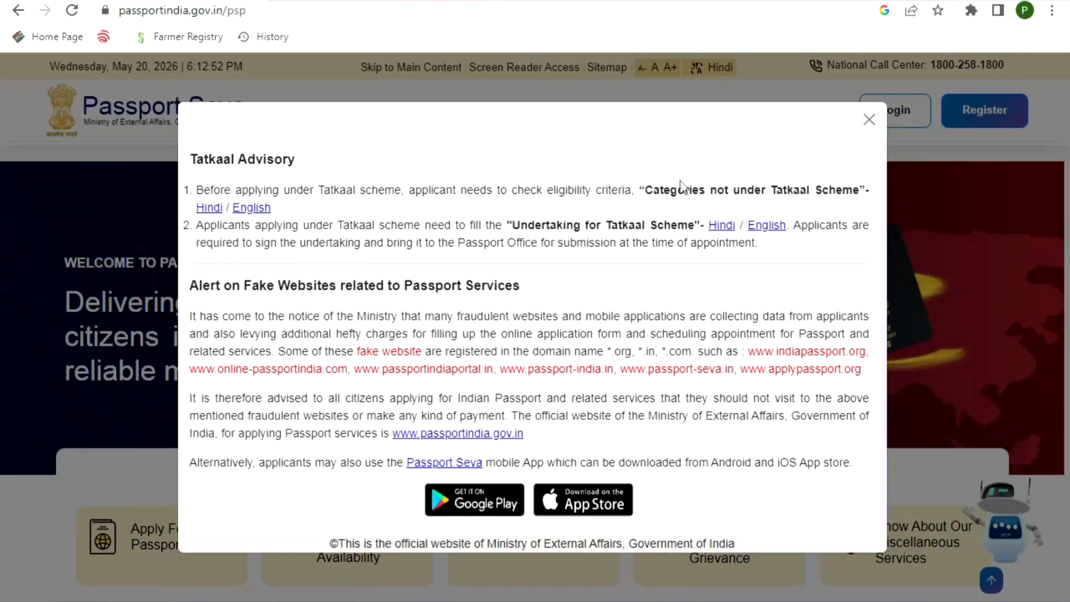
left_click(869, 121)
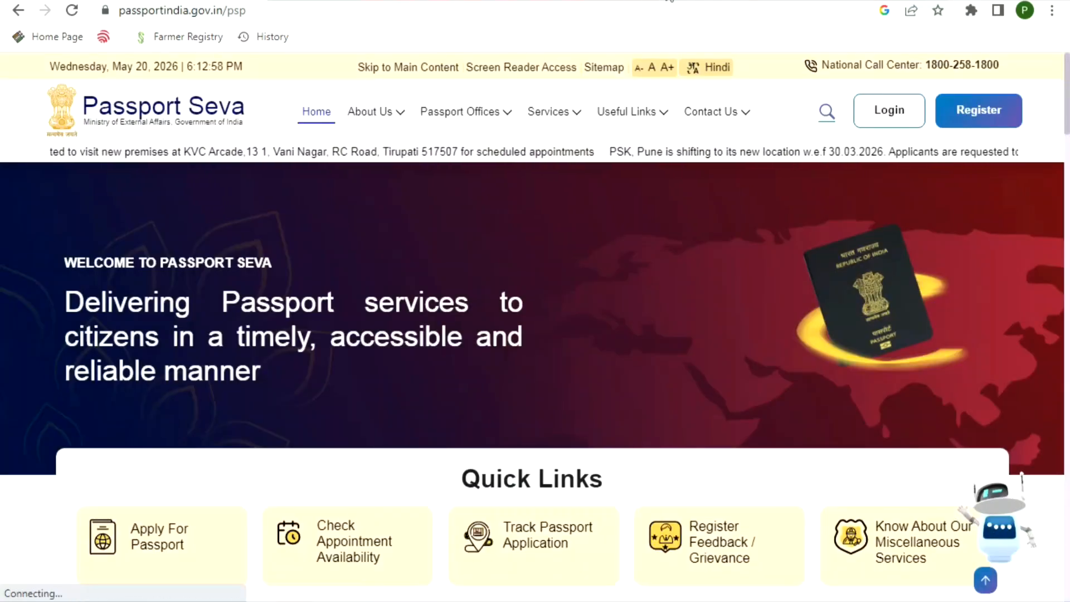
key("ctrl+shift+d")
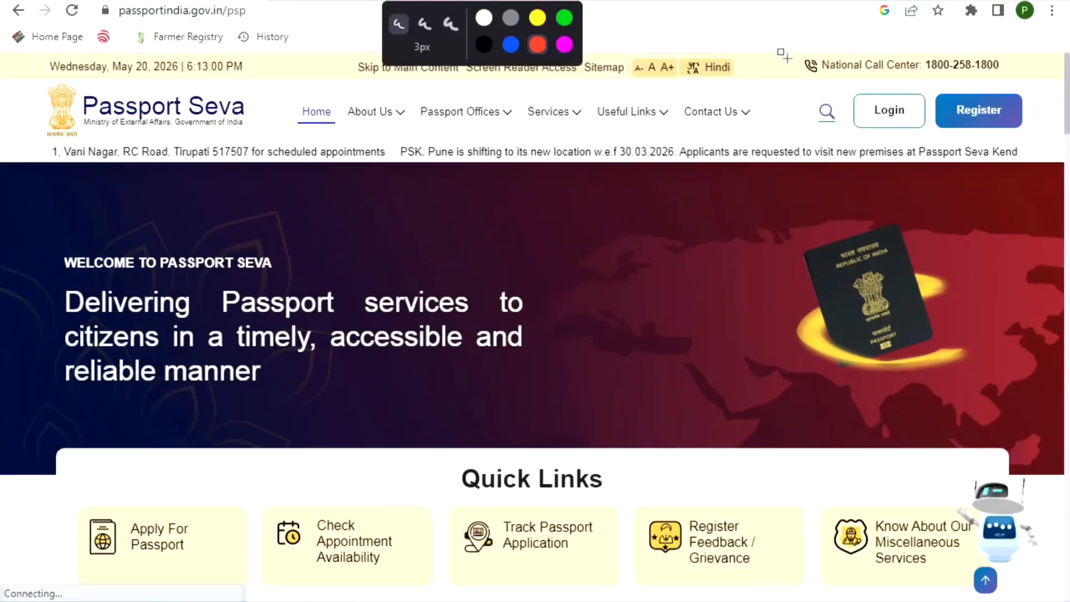
mouse_move(846, 84)
left_mouse_down()
mouse_move(877, 125)
mouse_move(934, 137)
left_mouse_up()
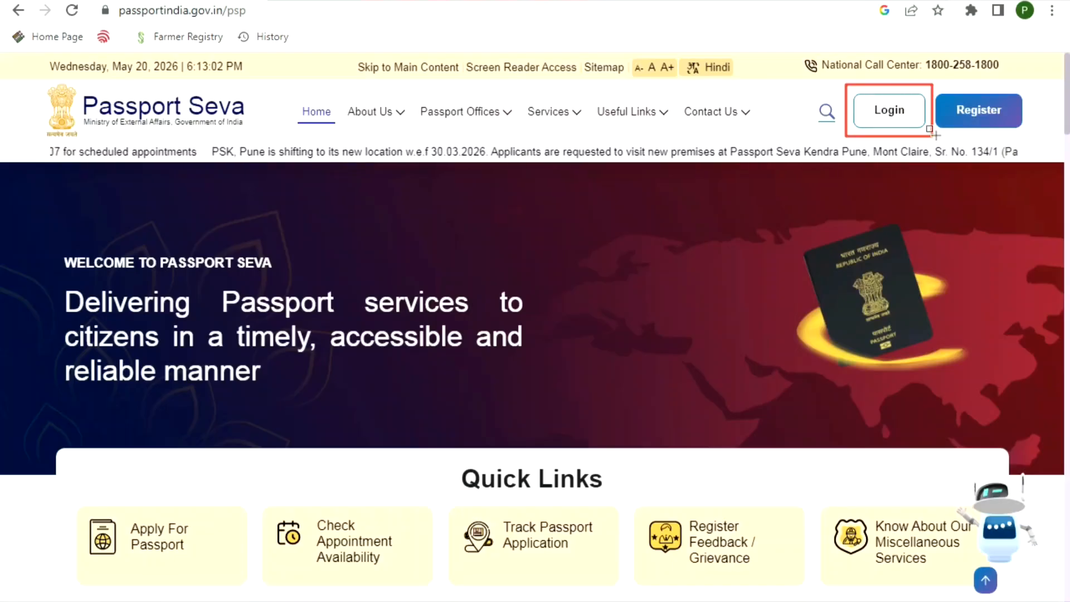
left_click_drag(835, 78, 933, 139)
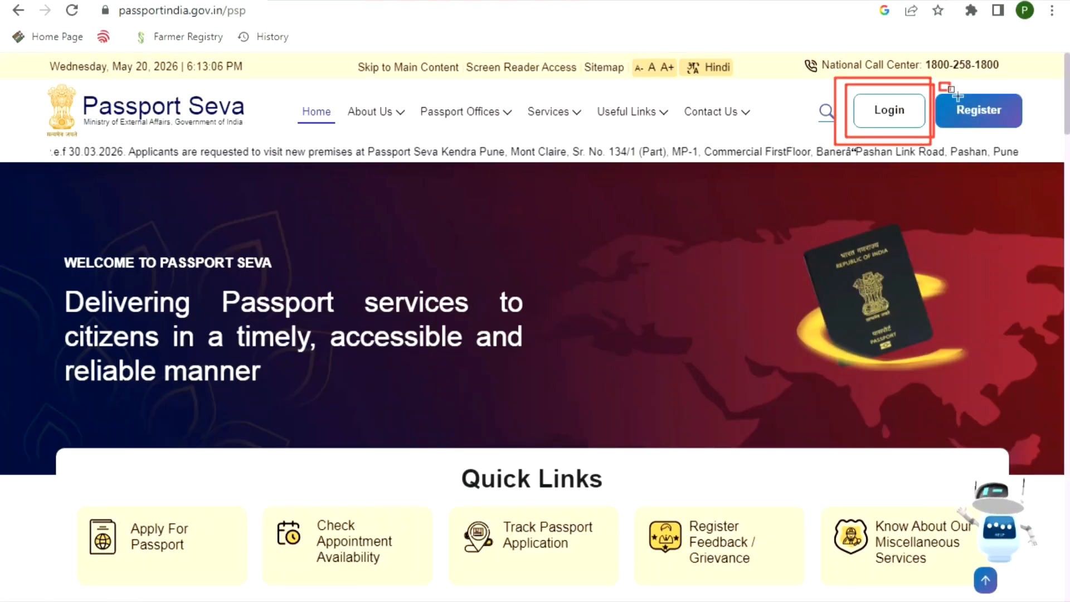
left_click_drag(939, 83, 1032, 139)
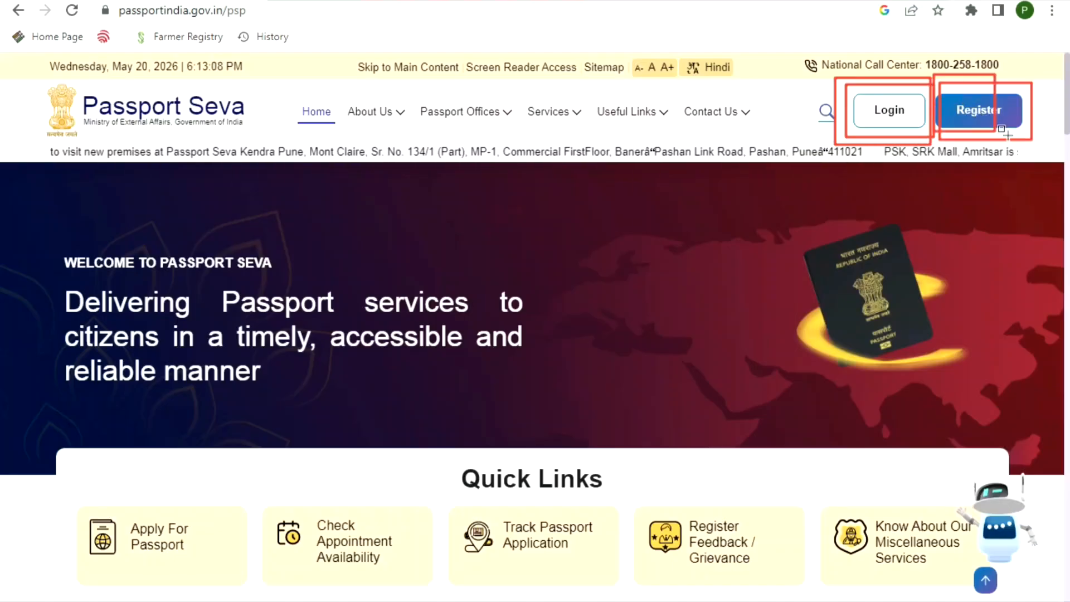
left_click_drag(934, 74, 1042, 146)
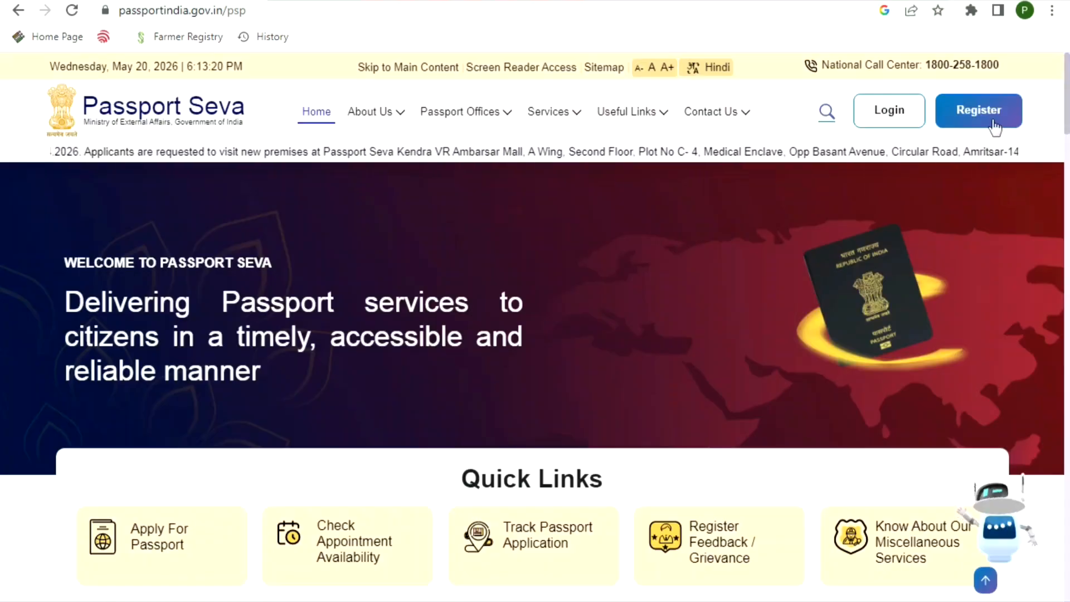
- Open the new-user Register form and highlight the CPV Delhi, Full Name and Email ID fields
left_click(947, 122)
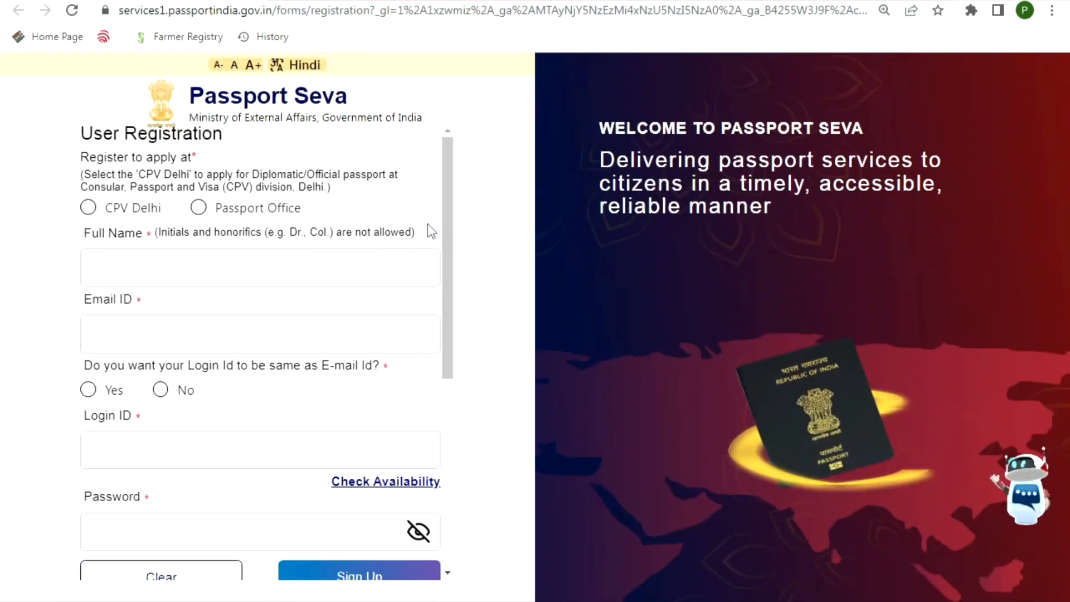
mouse_move(452, 229)
left_mouse_down()
mouse_move(447, 362)
mouse_move(476, 202)
mouse_move(475, 243)
left_mouse_up()
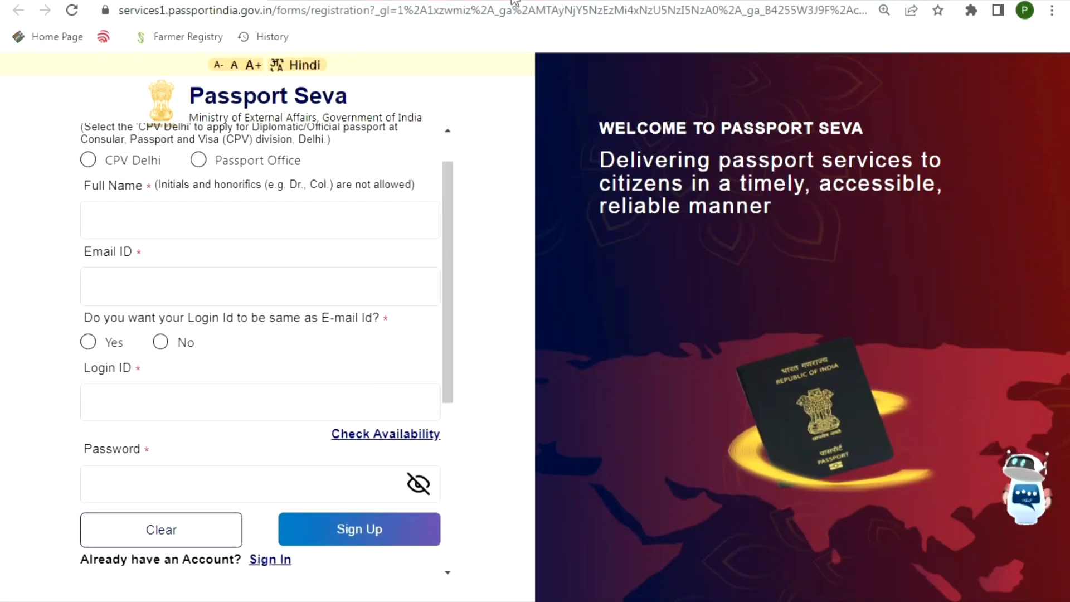
mouse_move(515, 3)
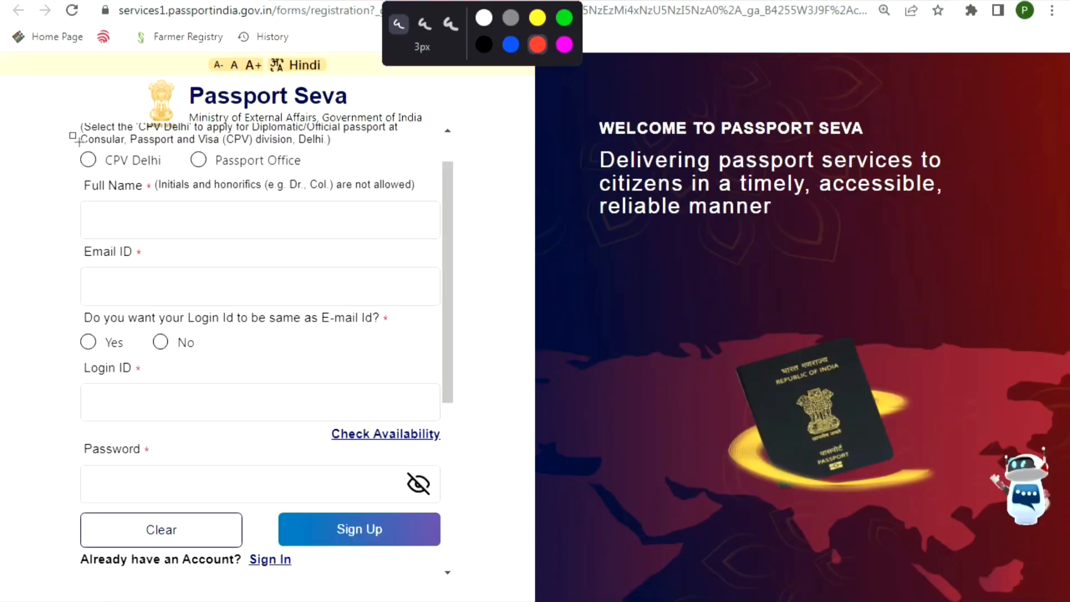
mouse_move(78, 142)
left_mouse_down()
mouse_move(162, 177)
mouse_move(166, 142)
mouse_move(234, 180)
mouse_move(326, 173)
left_mouse_up()
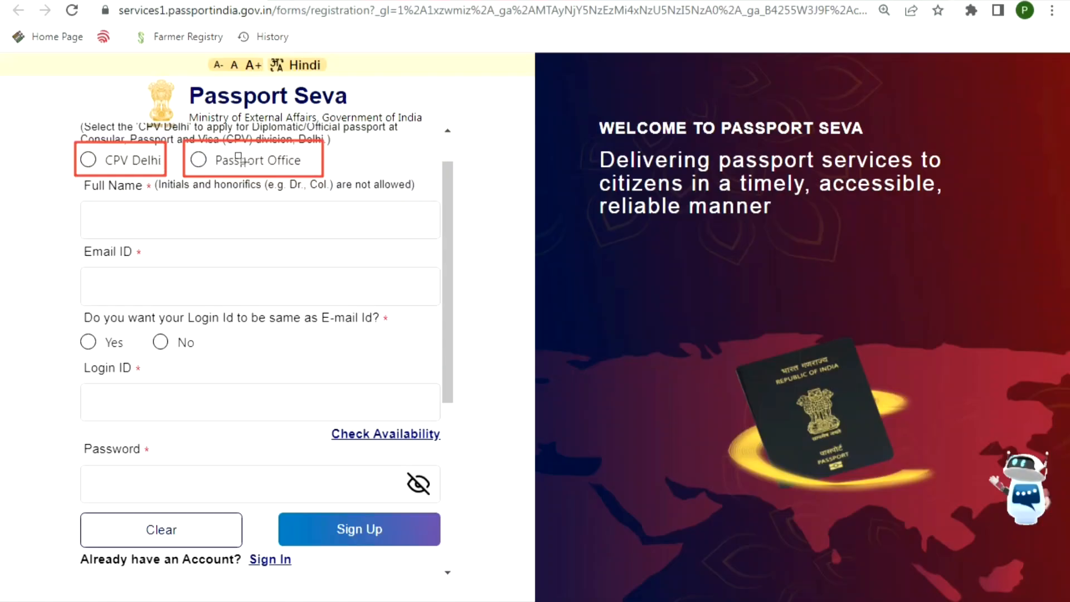
mouse_move(71, 193)
left_mouse_down()
mouse_move(191, 232)
mouse_move(375, 245)
mouse_move(384, 236)
left_mouse_up()
left_click_drag(71, 258, 411, 305)
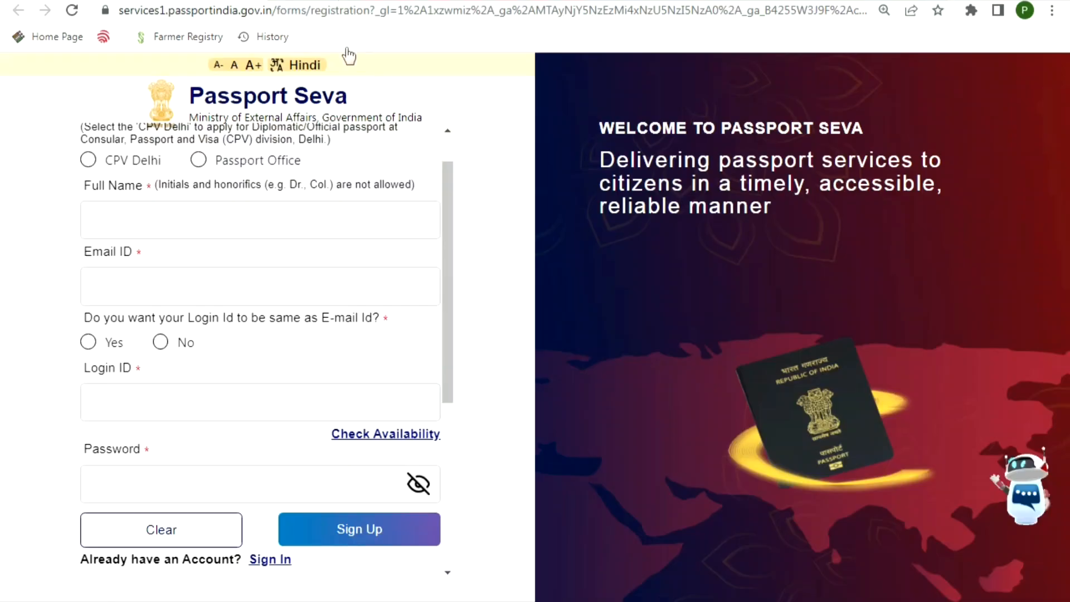
- Register to apply at a Passport Office, choosing Bareilly from the office list
left_click(198, 165)
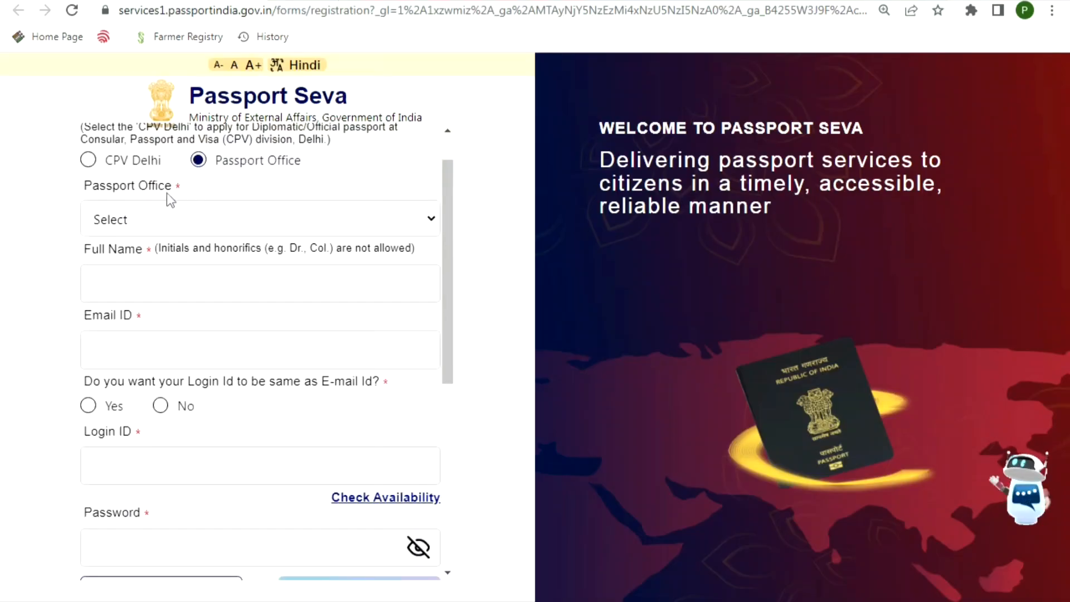
left_click(158, 219)
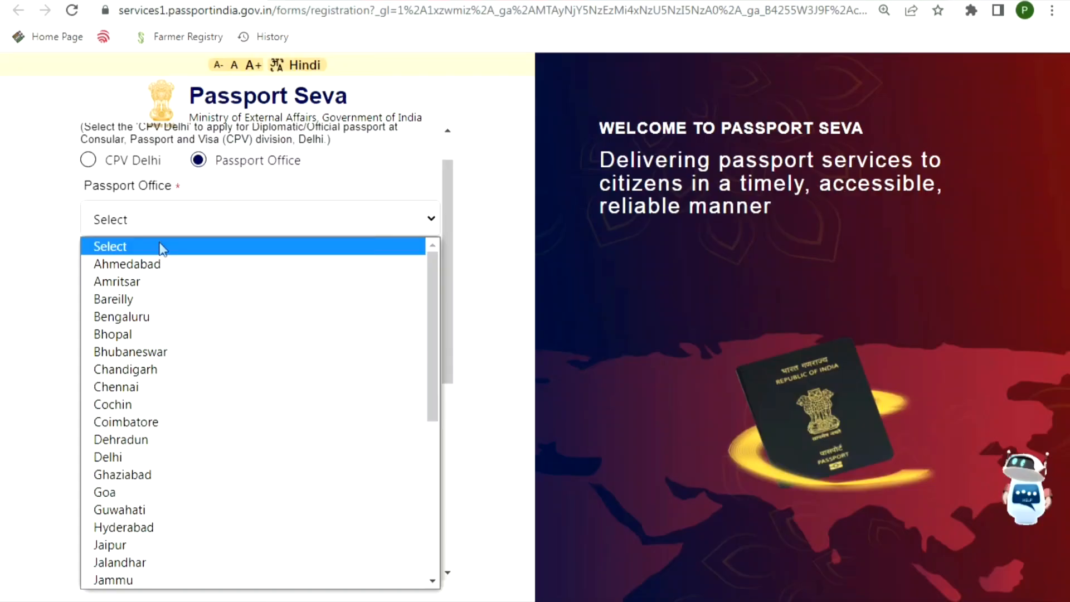
scroll(160, 543, "down", 6)
scroll(169, 501, "up", 5)
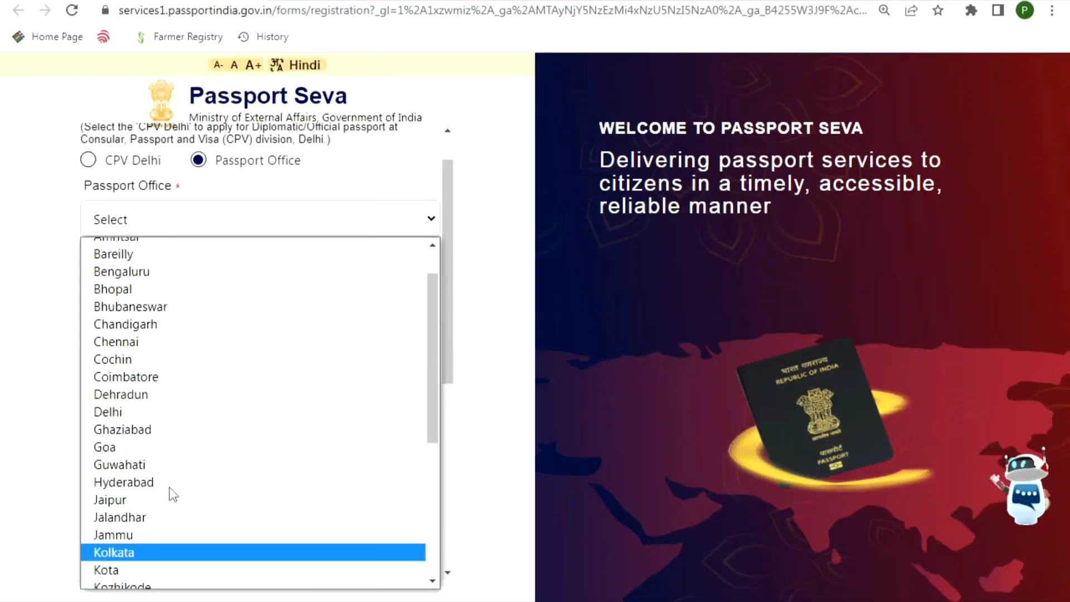
scroll(173, 494, "up", 1)
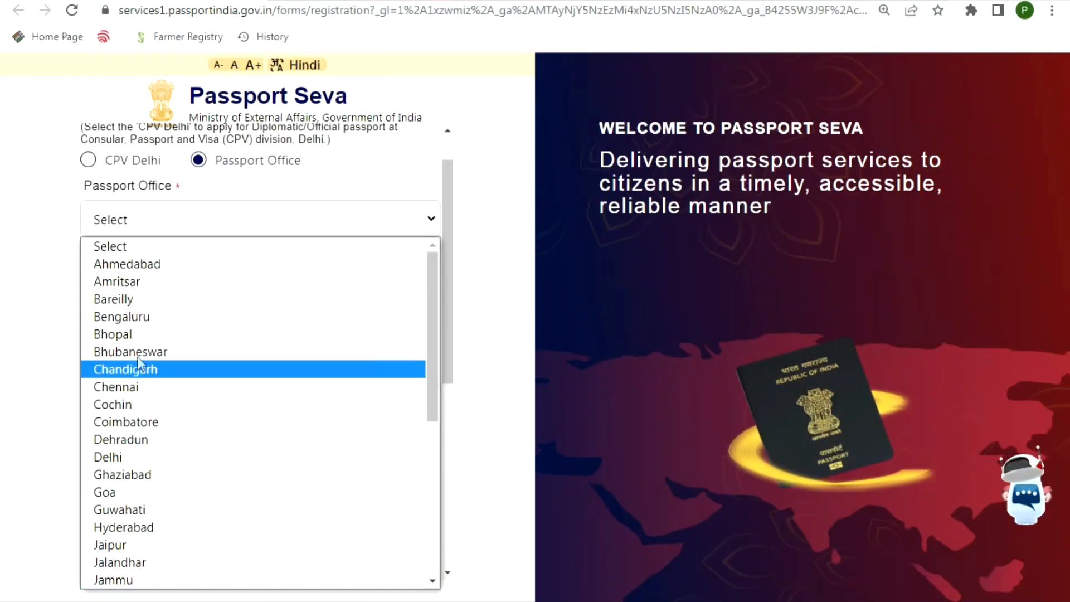
left_click(125, 301)
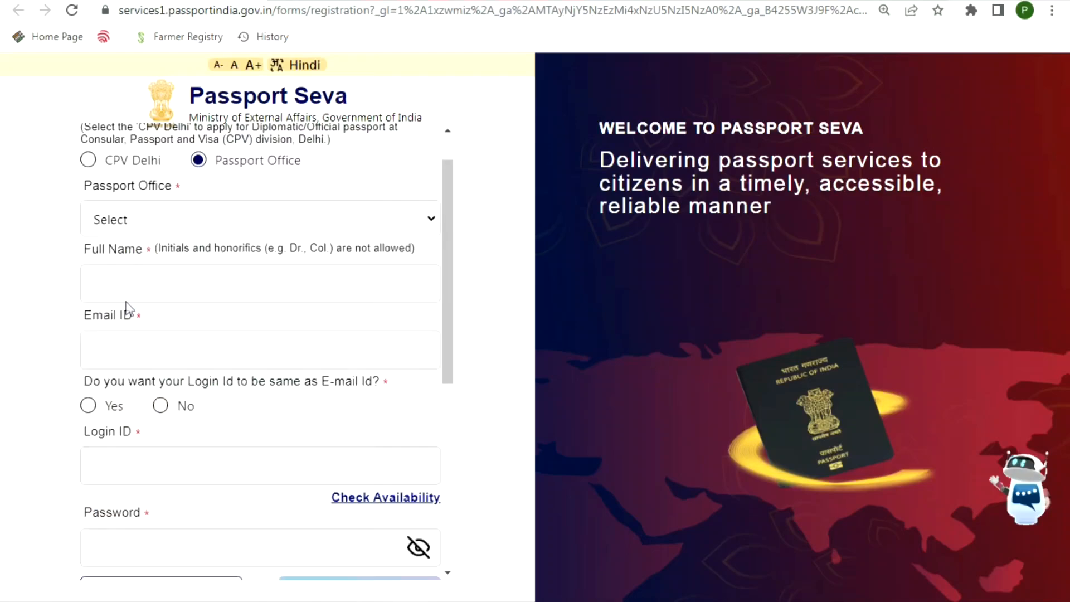
- Enter the applicant's full name and highlight the login-ID-same-as-e-mail question
left_click(142, 285)
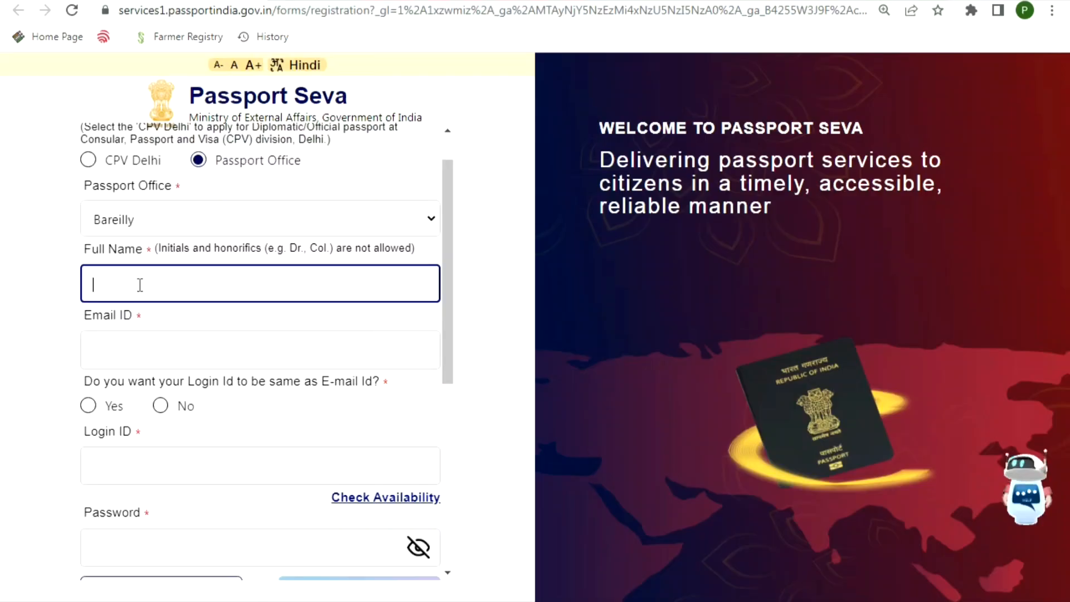
type("MOHD ")
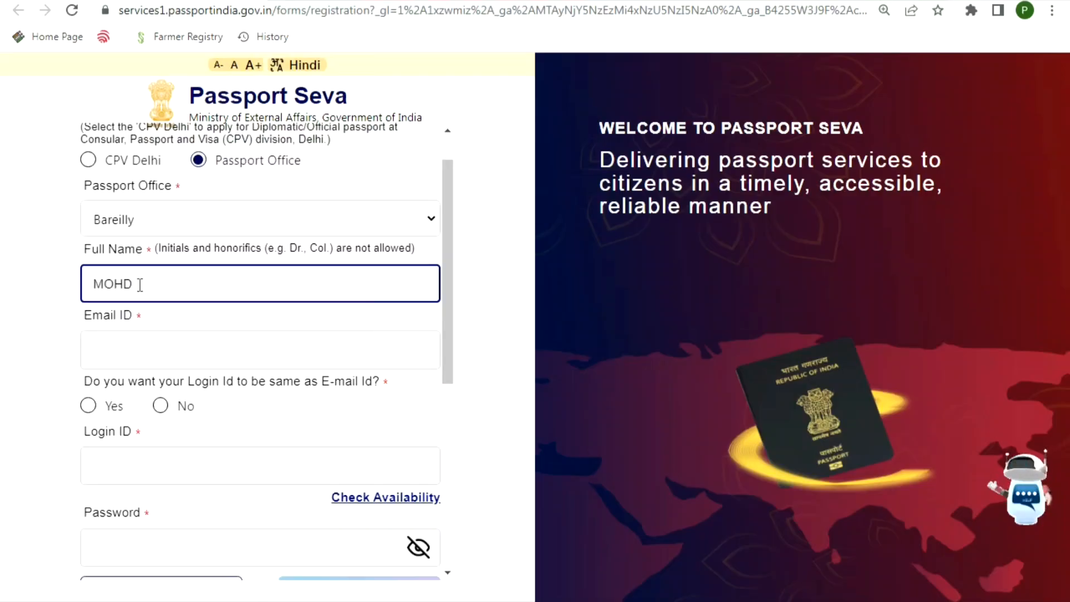
type("...")
key("Tab")
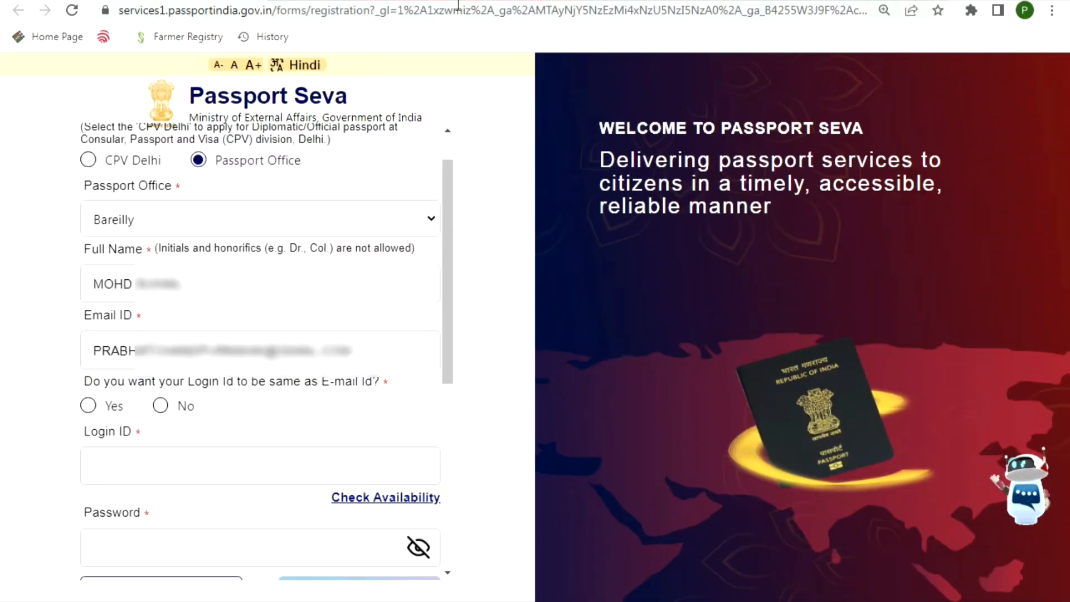
left_click(504, 2)
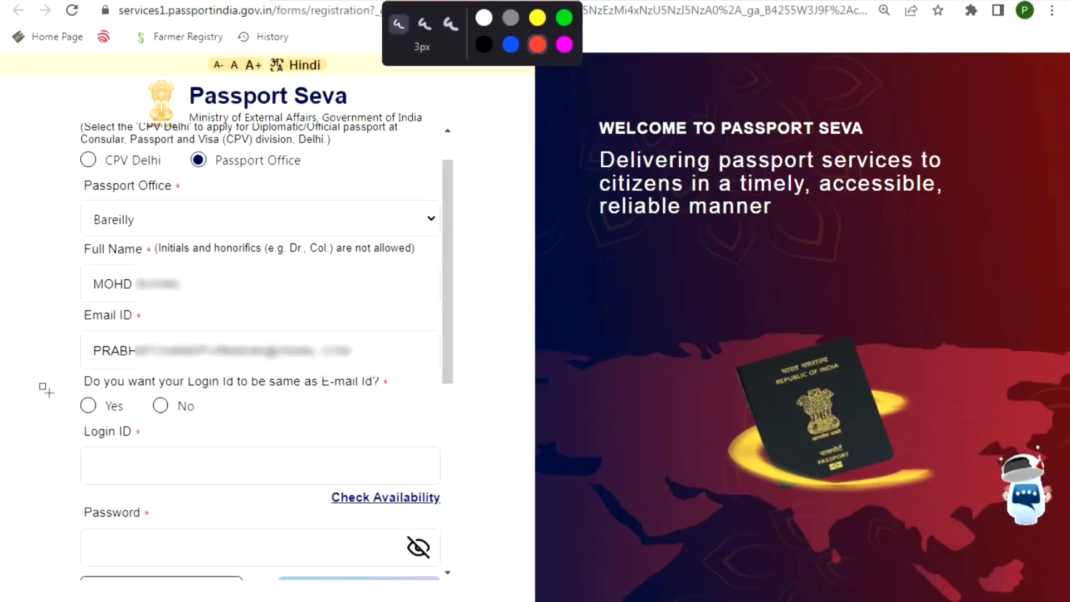
mouse_move(66, 372)
left_mouse_down()
mouse_move(390, 411)
mouse_move(411, 425)
left_mouse_up()
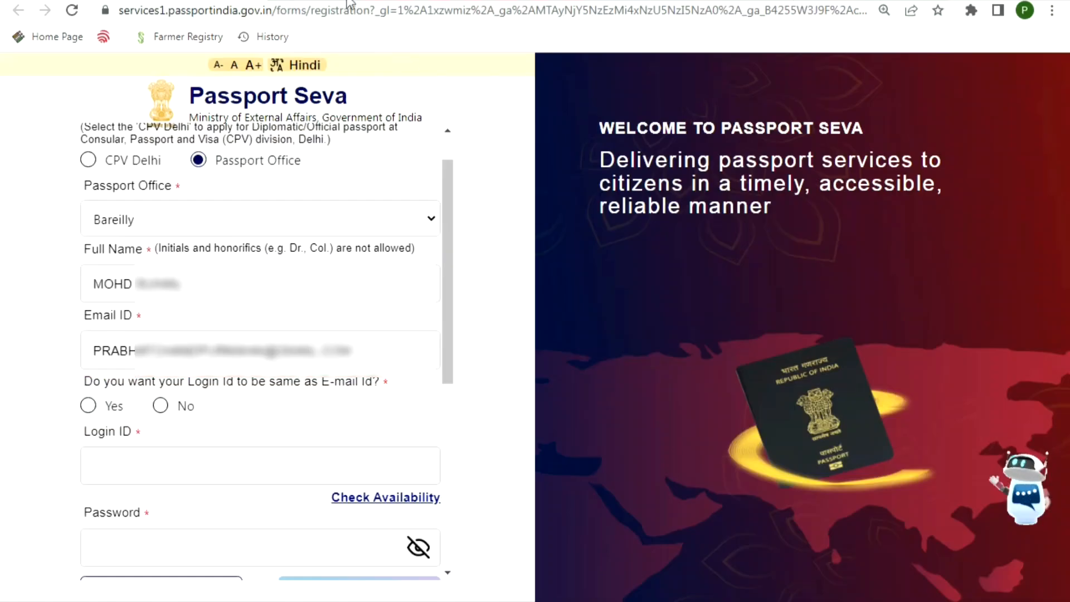
- Choose No for login ID same as e-mail, enter a custom login ID, and confirm it is available
left_click(161, 407)
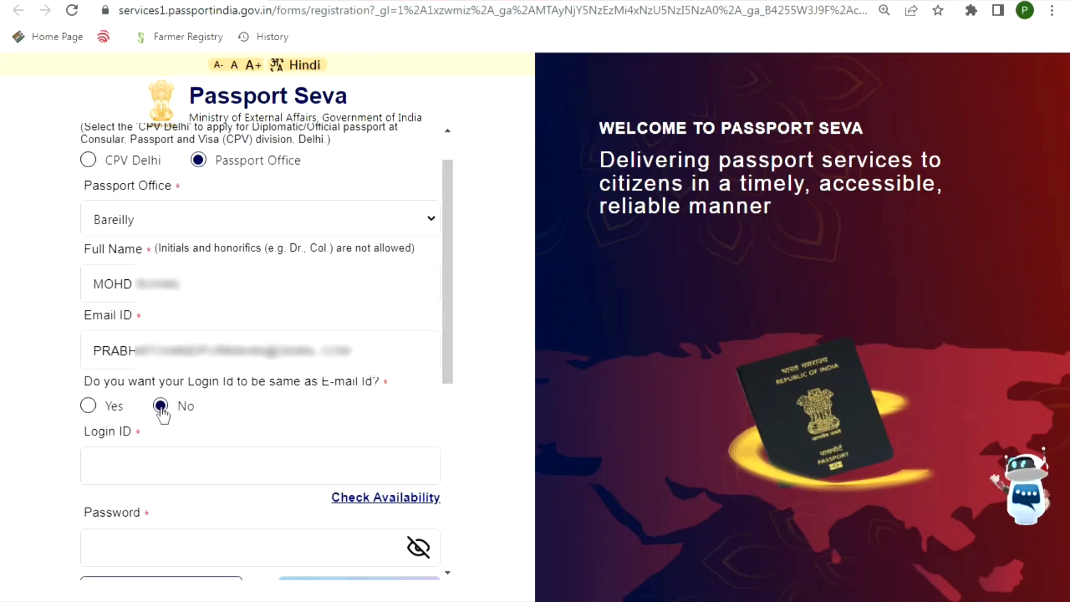
left_click(129, 468)
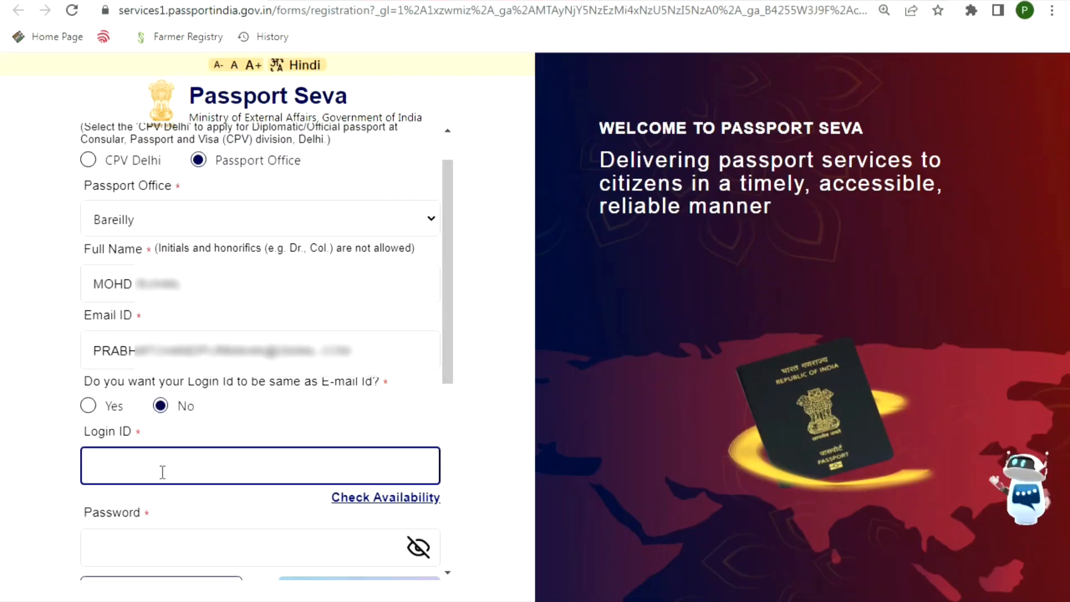
type("MOH")
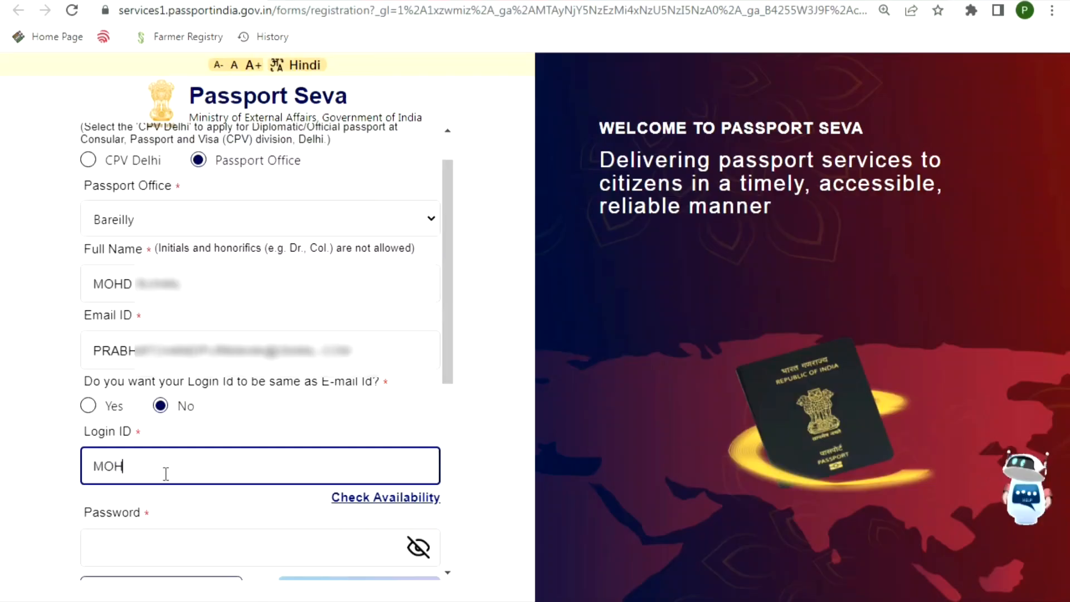
type("DS")
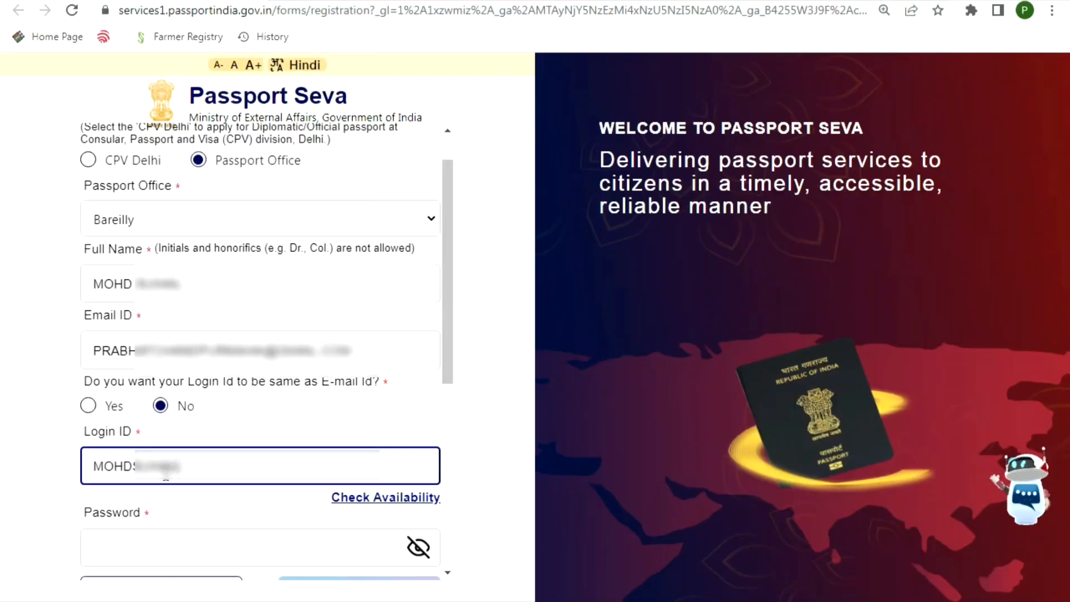
type("_140322")
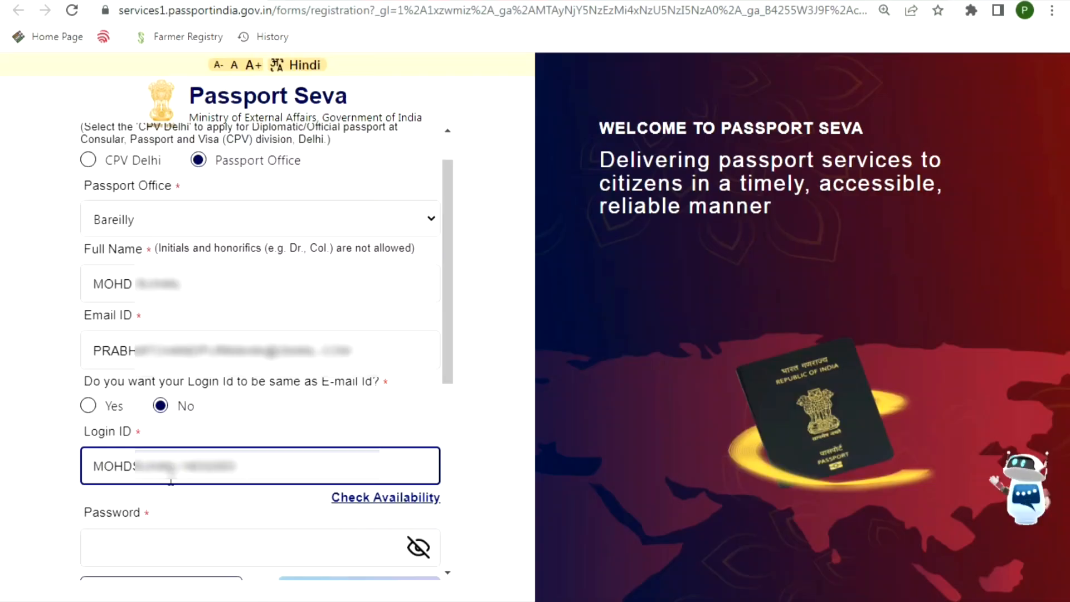
left_click(281, 517)
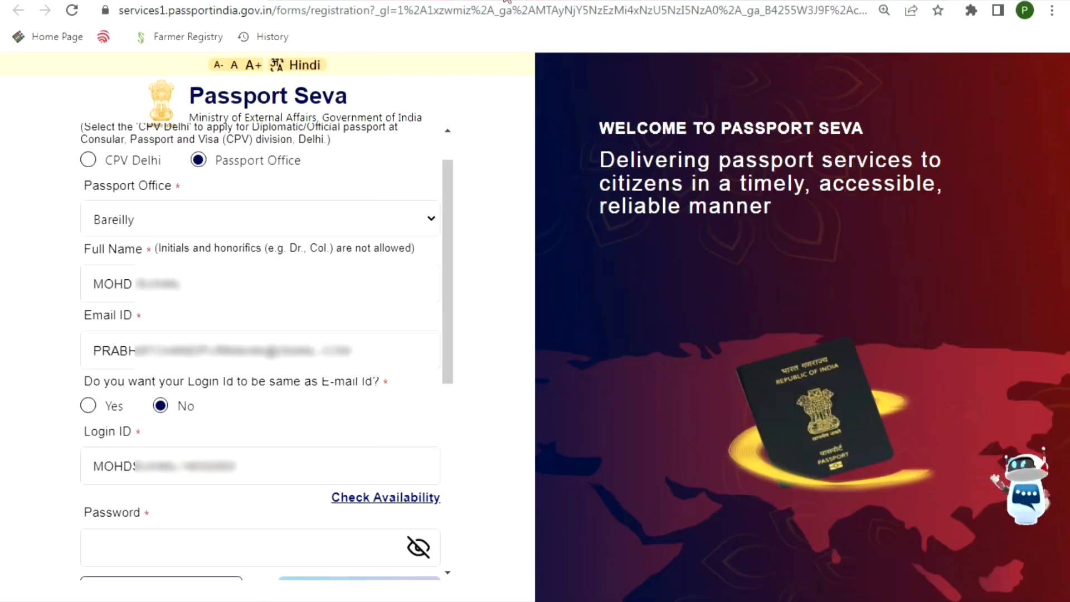
mouse_move(311, 485)
left_mouse_down()
mouse_move(342, 501)
mouse_move(465, 510)
left_mouse_up()
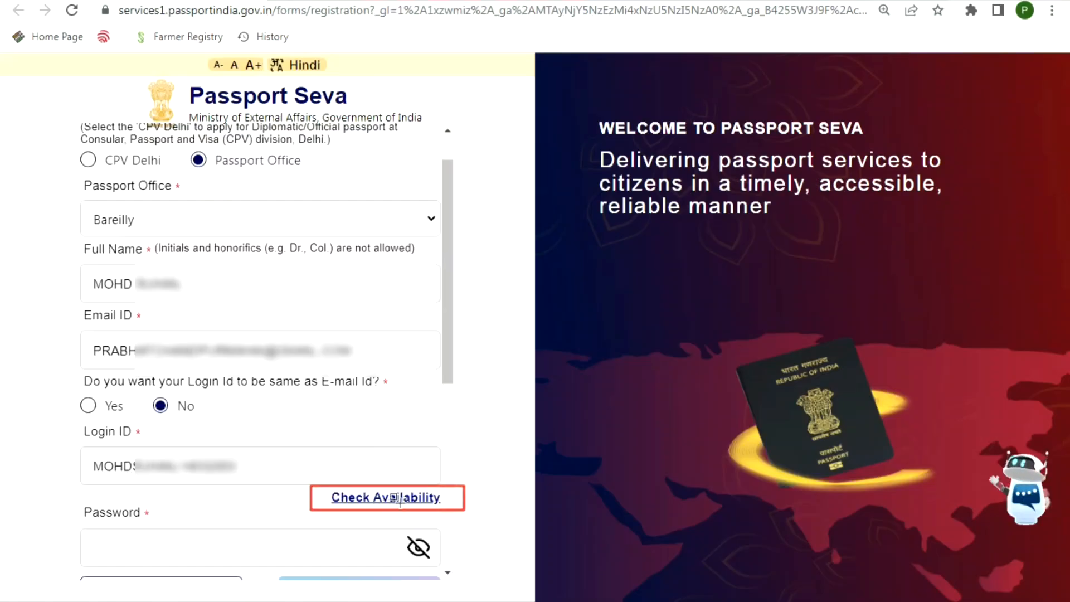
left_click(798, 1)
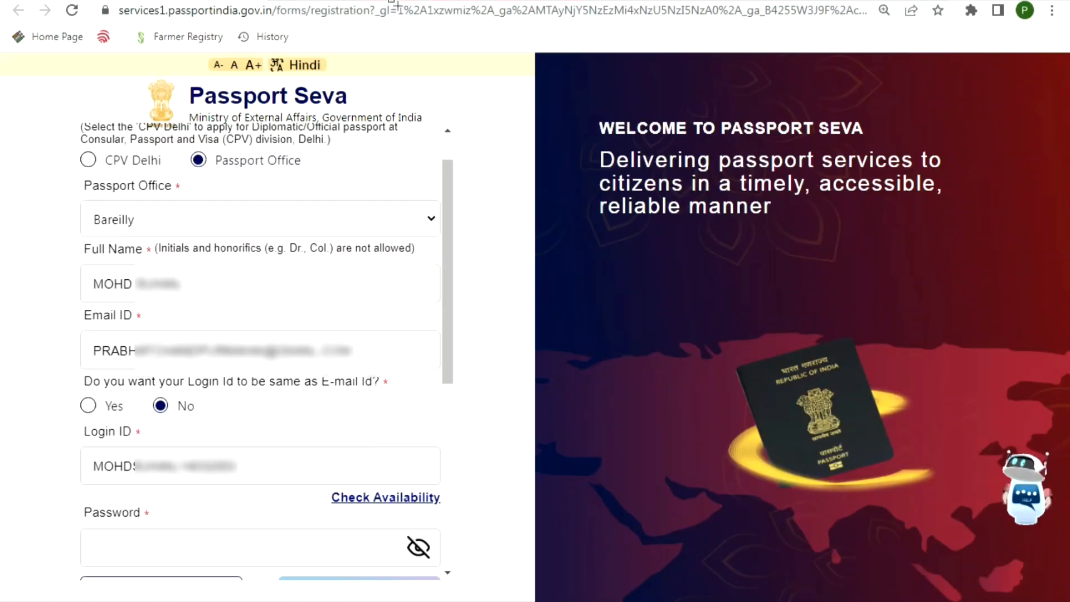
left_click(396, 498)
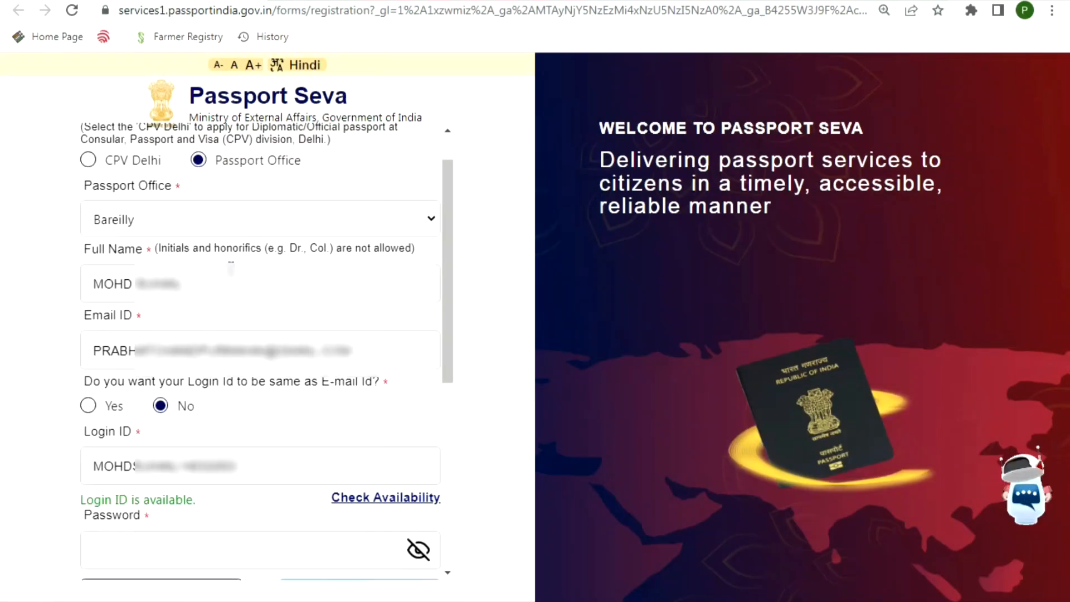
left_click(481, 1)
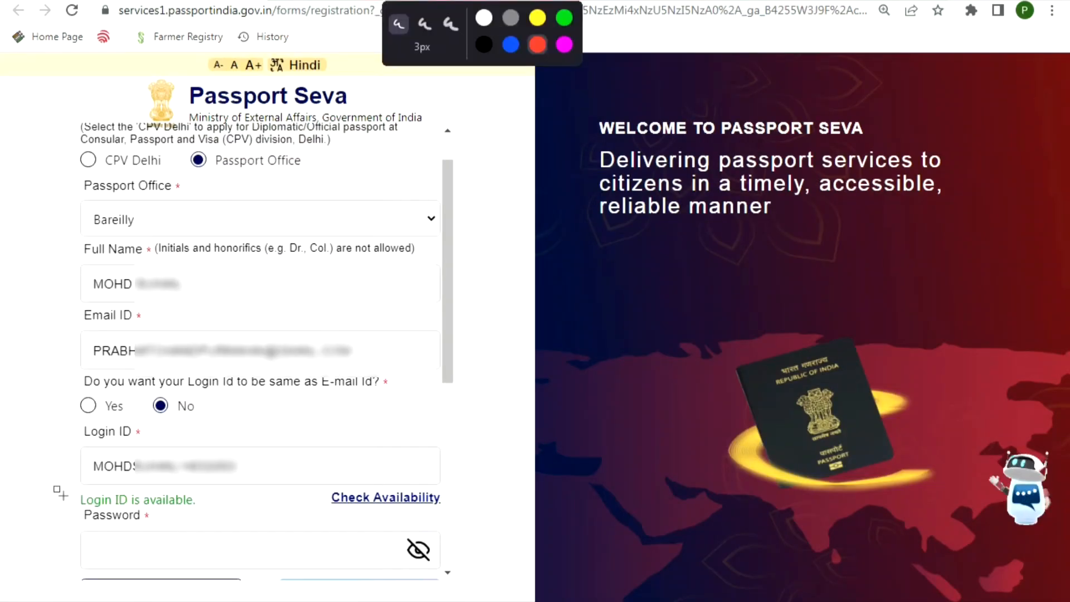
left_click_drag(68, 485, 206, 514)
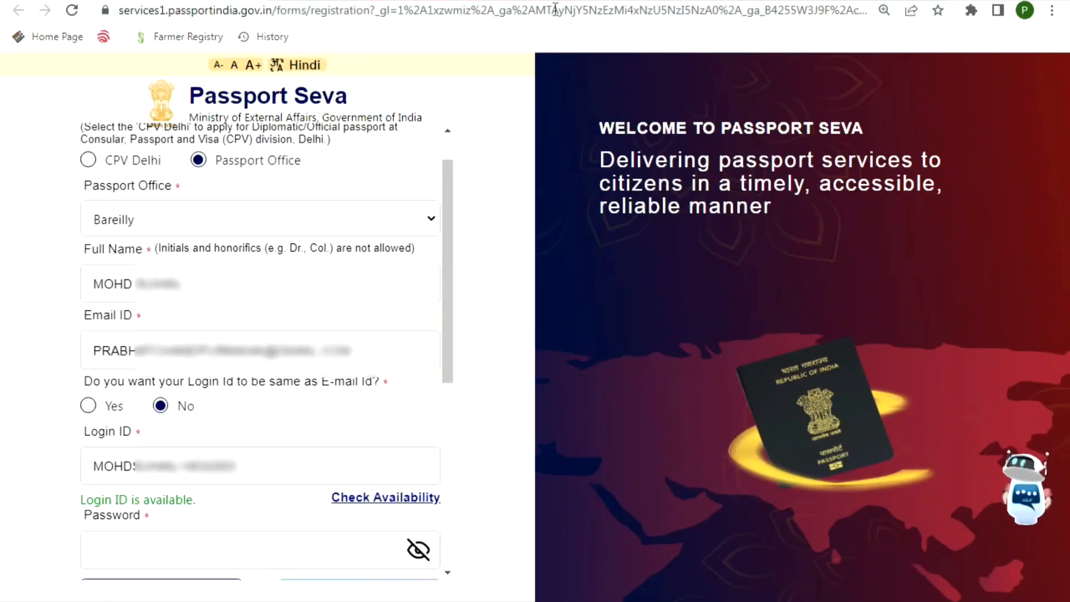
- Enter the account password and submit the registration with Sign Up
mouse_move(76, 508)
left_mouse_down()
mouse_move(332, 581)
mouse_move(462, 580)
left_mouse_up()
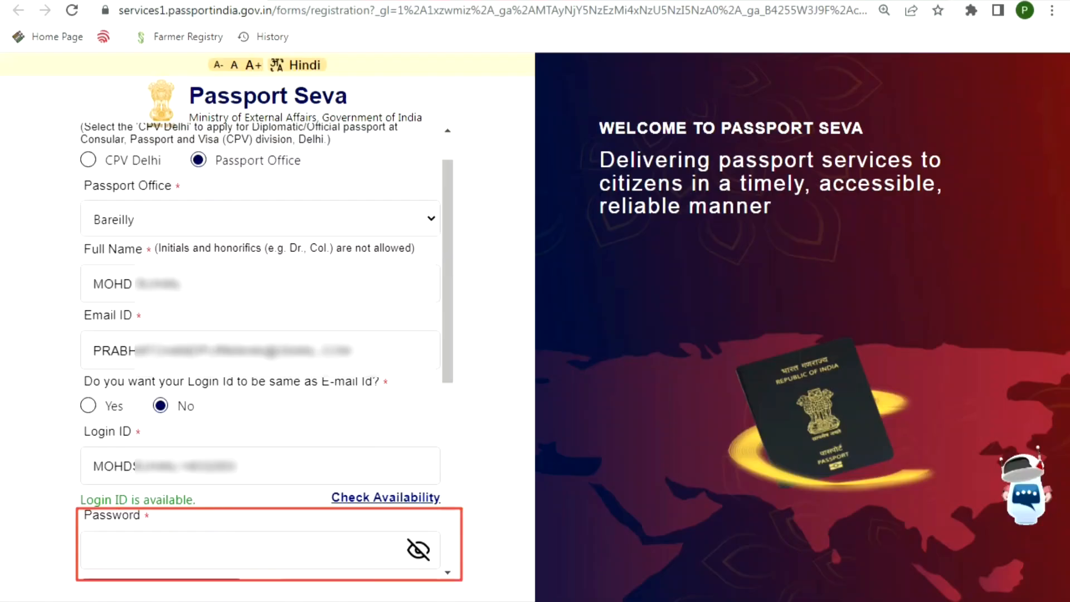
left_click(789, 0)
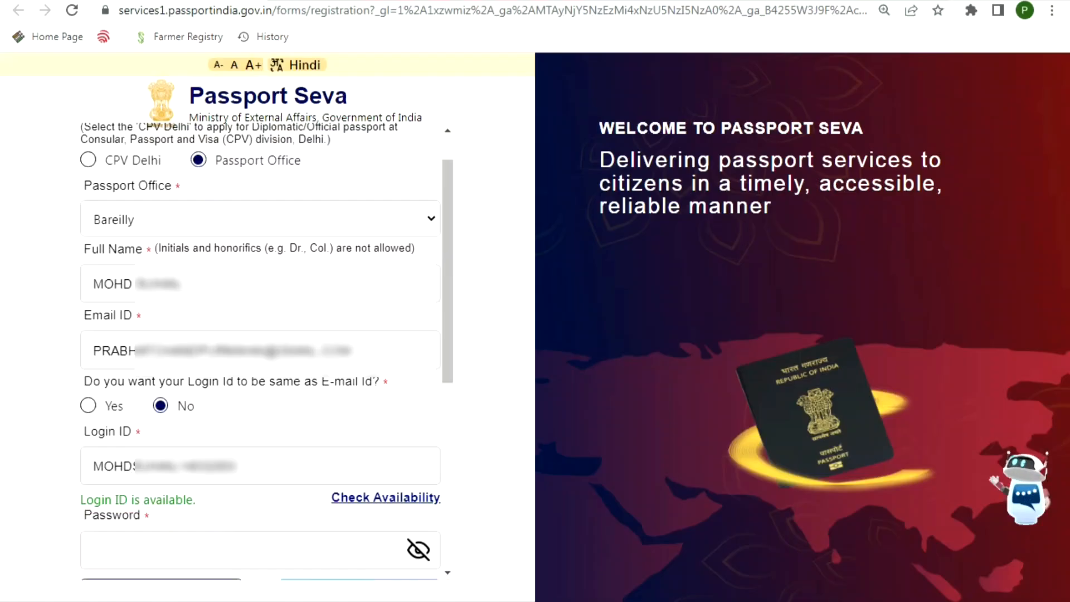
left_click(144, 543)
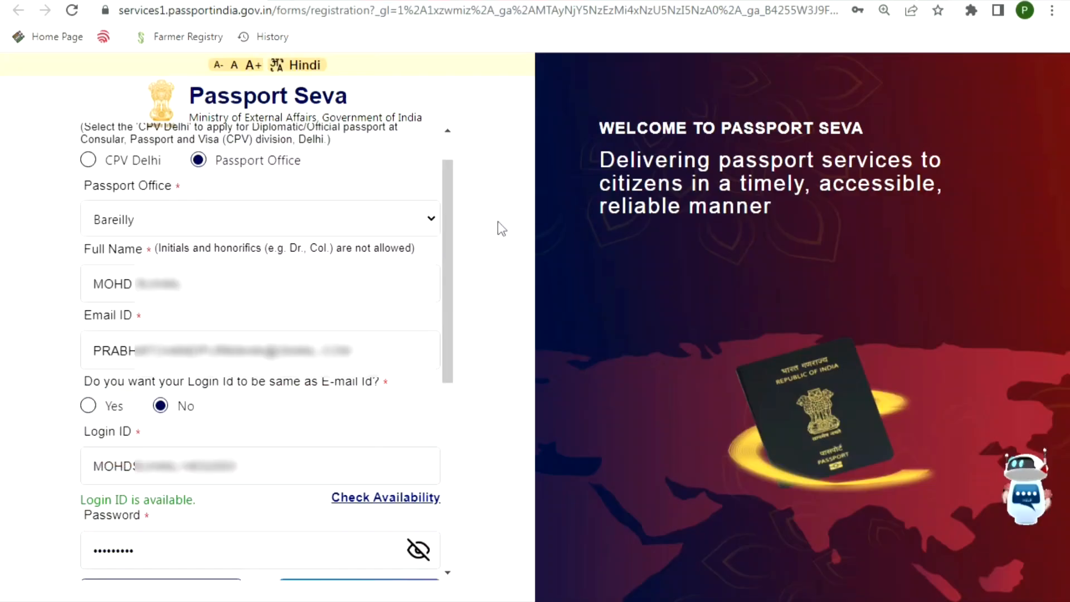
scroll(445, 266, "down", 3)
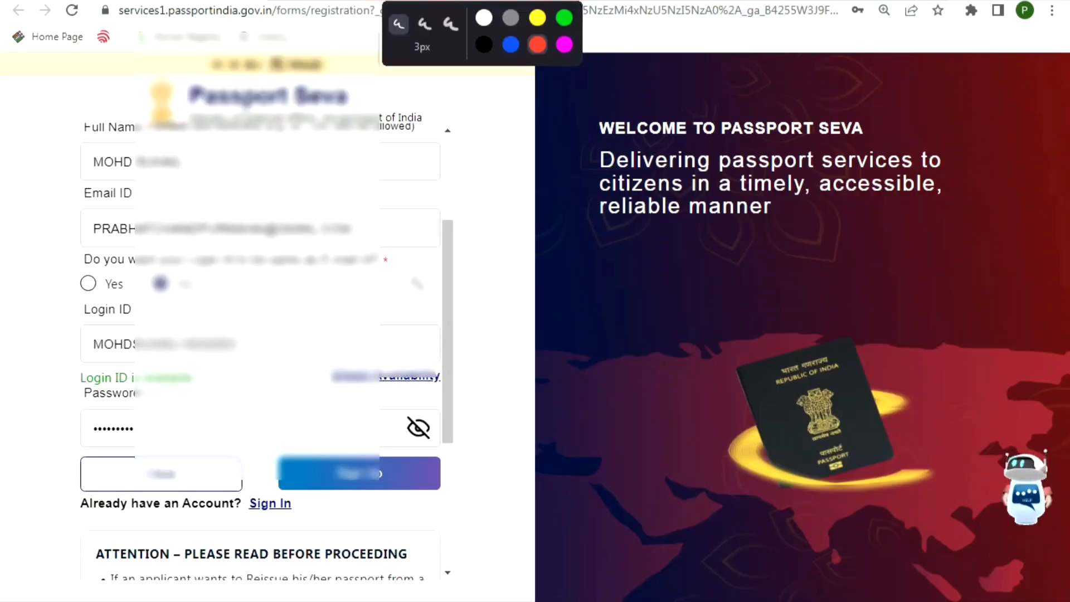
left_click_drag(269, 449, 452, 509)
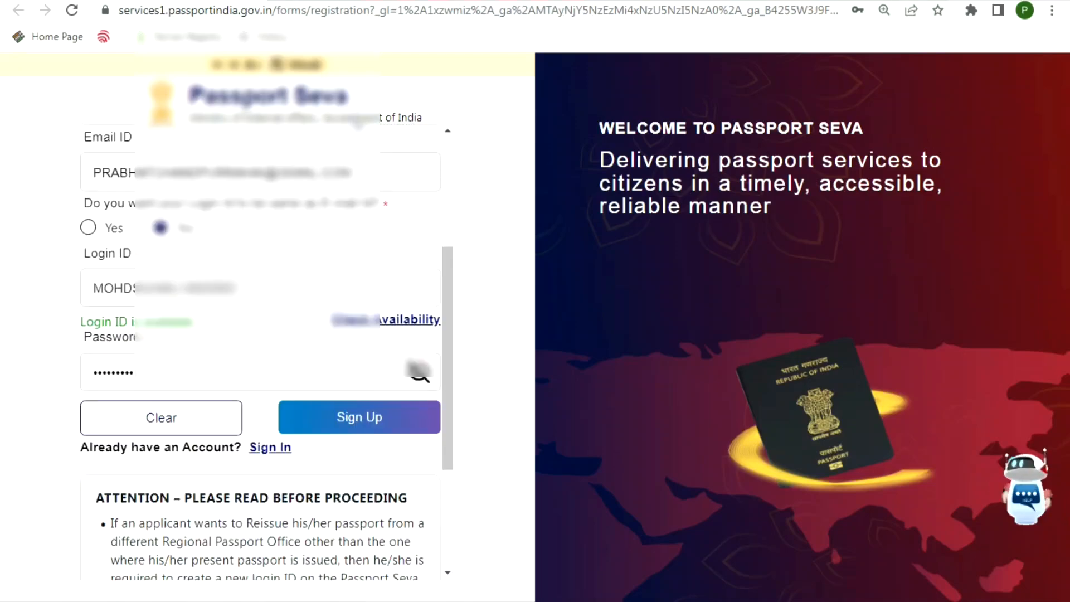
left_click(354, 422)
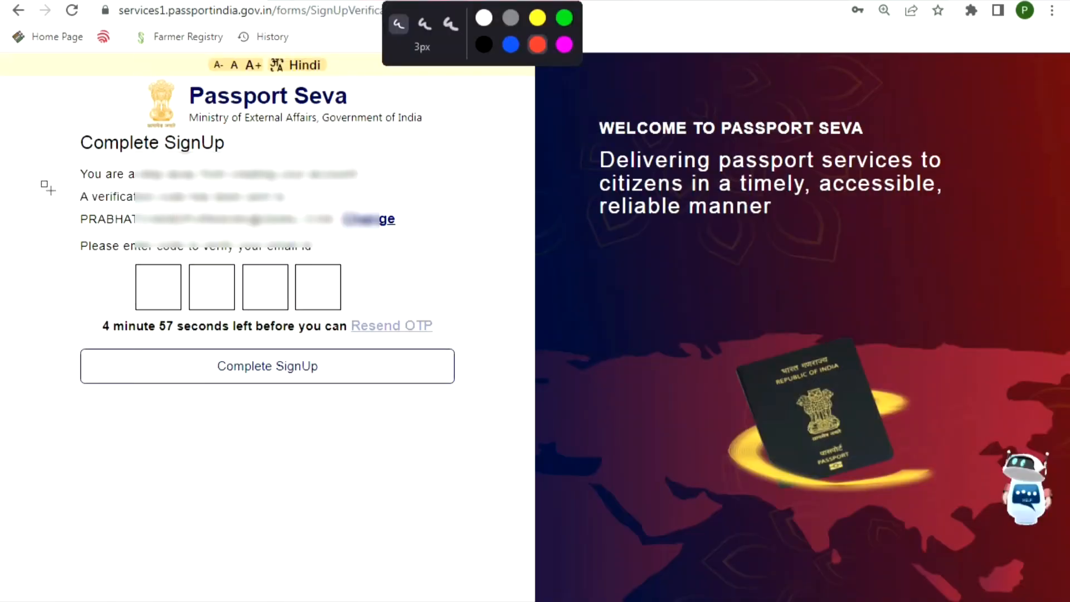
- Highlight the verification notice and type the four-digit code received by e-mail into the code boxes
mouse_move(46, 187)
left_mouse_down()
mouse_move(251, 255)
mouse_move(411, 327)
mouse_move(444, 317)
mouse_move(468, 339)
left_mouse_up()
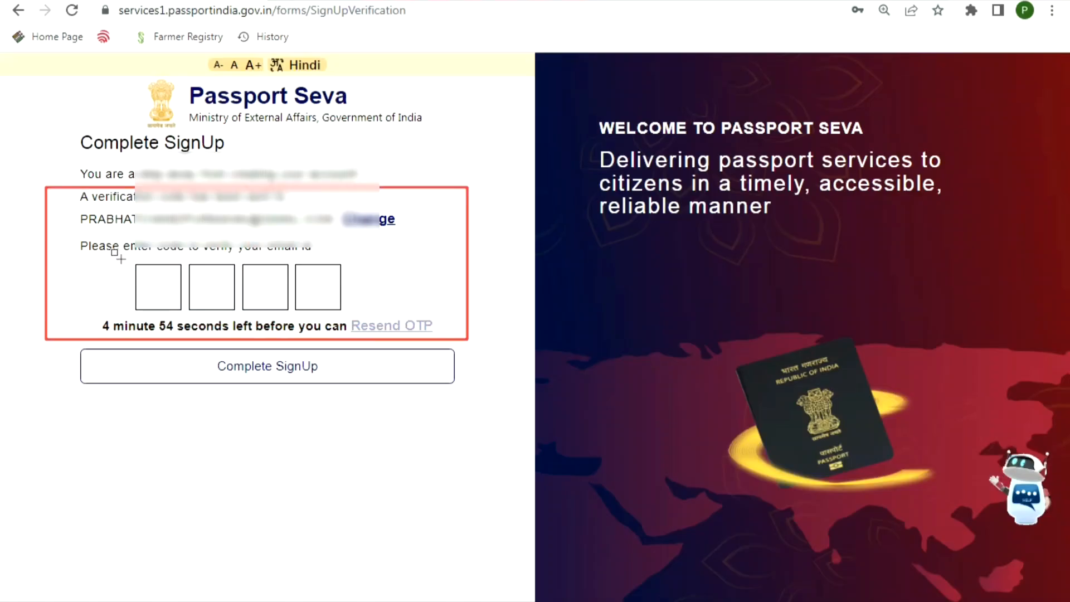
left_click_drag(116, 259, 357, 318)
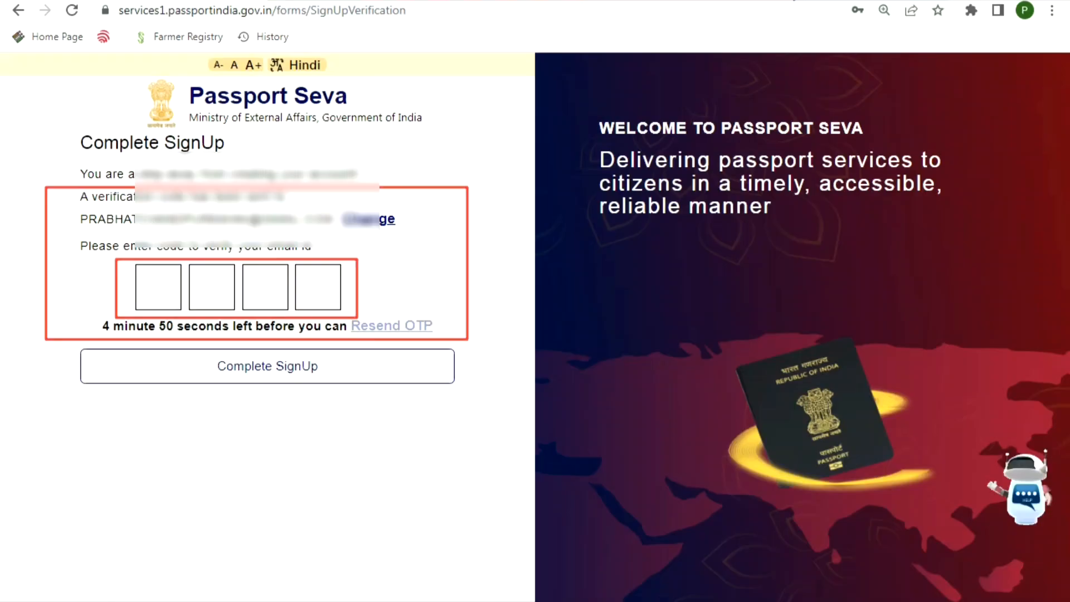
key("Escape")
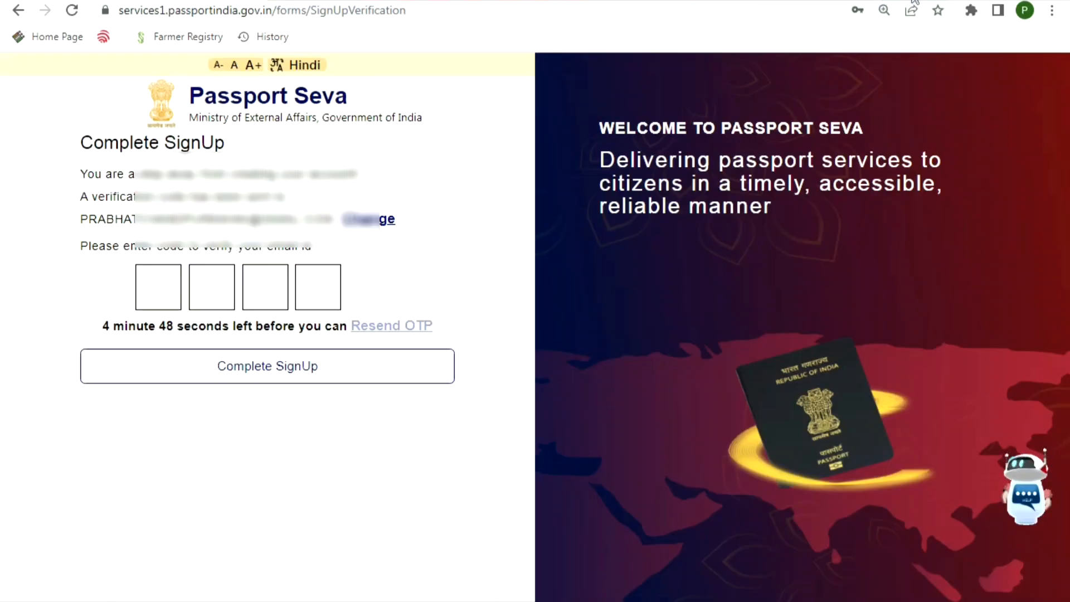
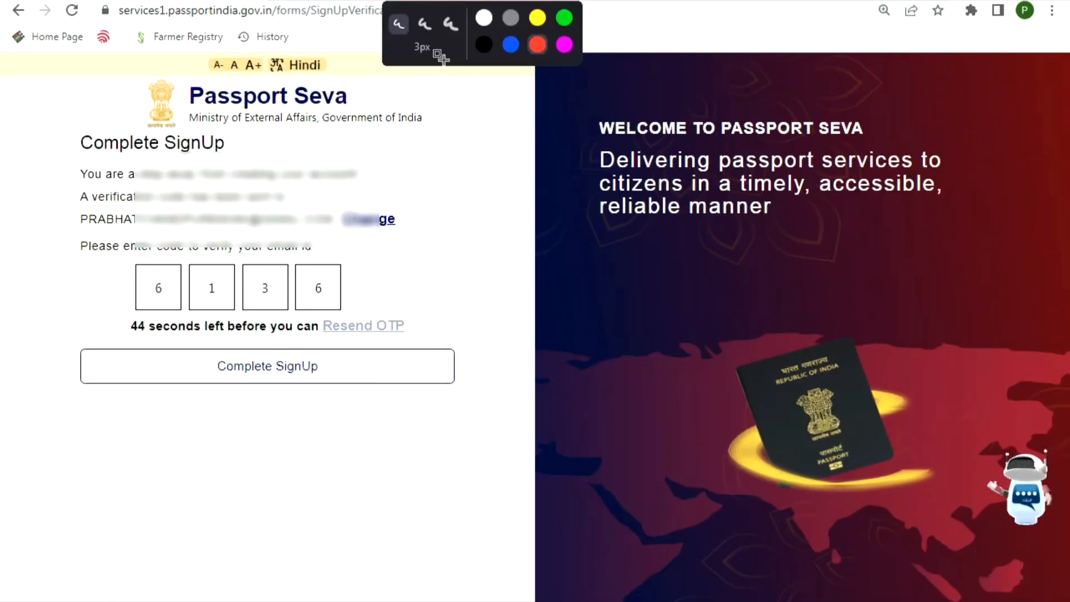
mouse_move(170, 351)
left_mouse_down()
mouse_move(399, 388)
mouse_move(384, 394)
left_mouse_up()
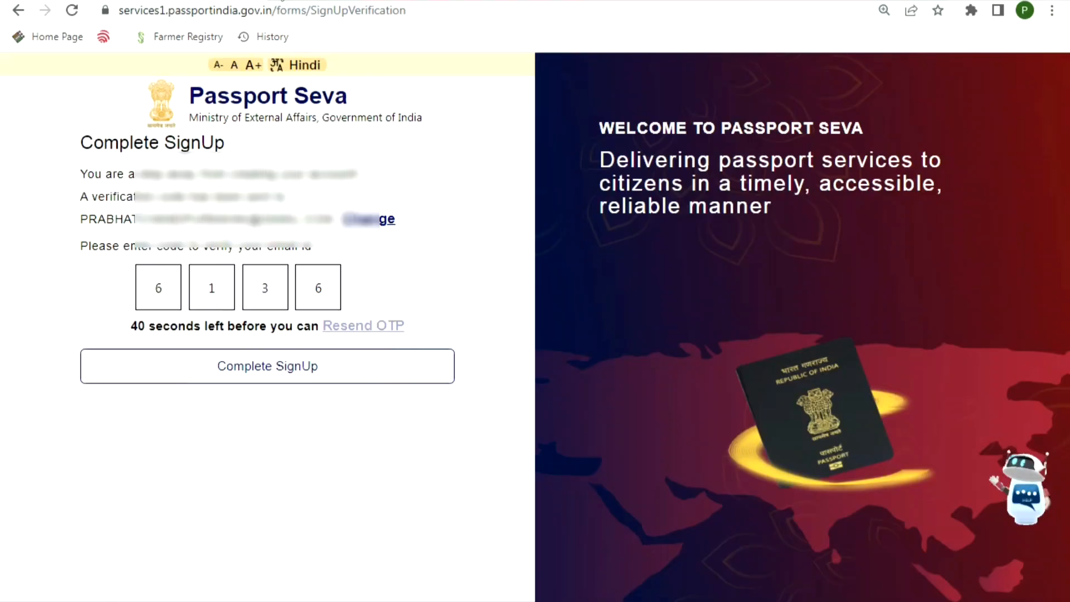
- Finish with Complete SignUp and highlight the account-created success message and back-to-login link
left_click(270, 367)
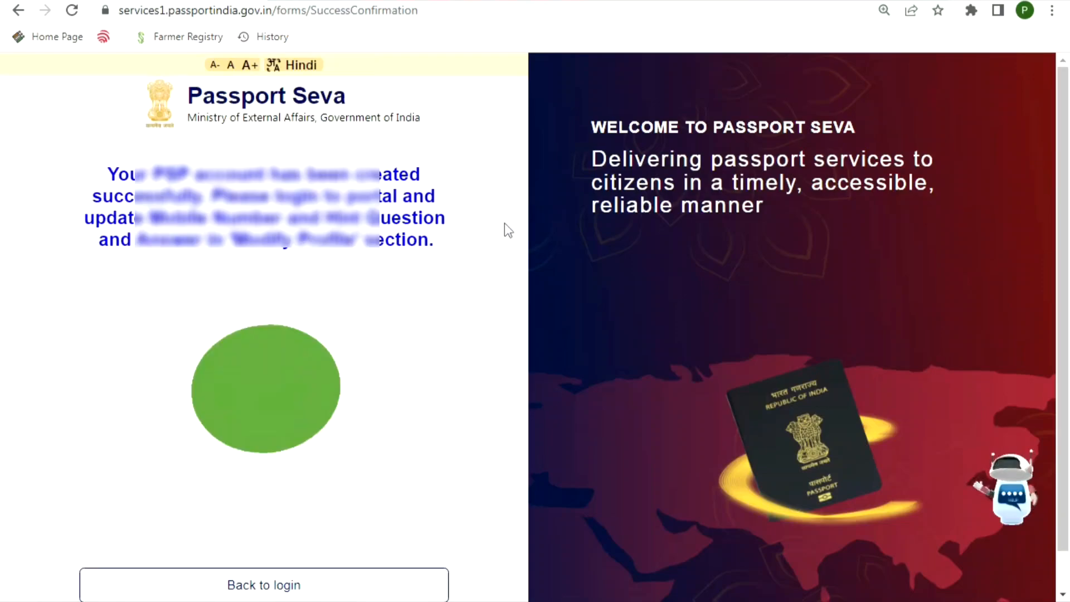
left_click(504, 2)
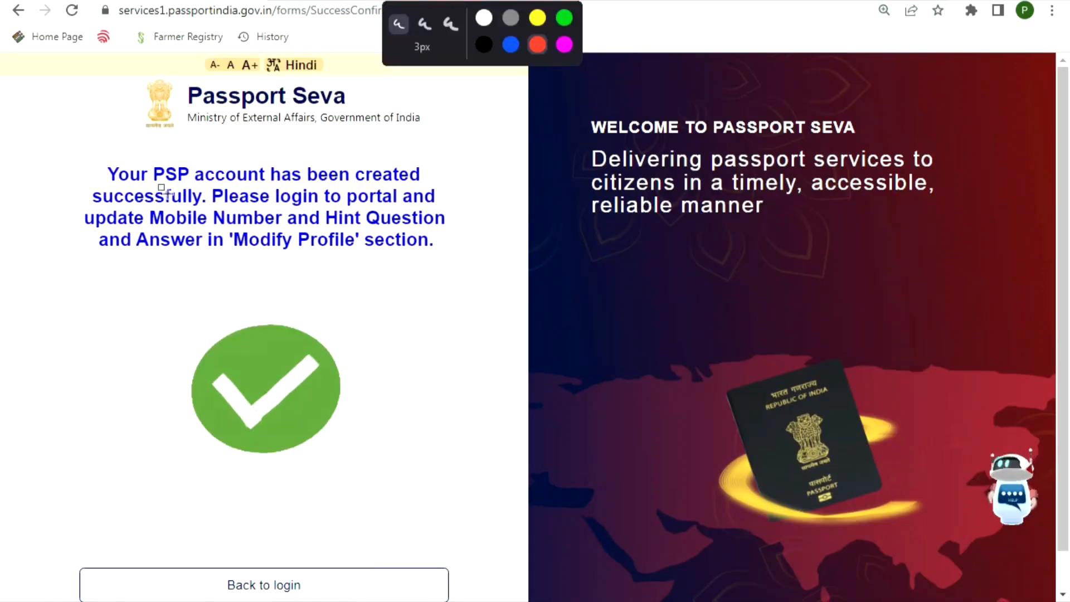
mouse_move(79, 147)
left_mouse_down()
mouse_move(334, 248)
mouse_move(471, 272)
left_mouse_up()
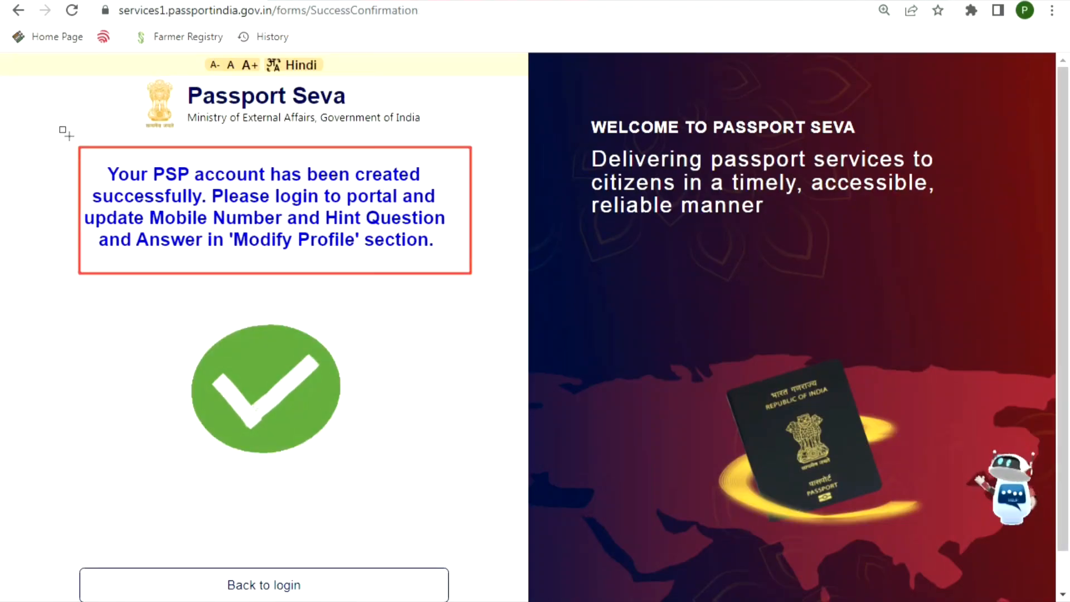
mouse_move(67, 135)
left_mouse_down()
mouse_move(429, 248)
mouse_move(495, 299)
left_mouse_up()
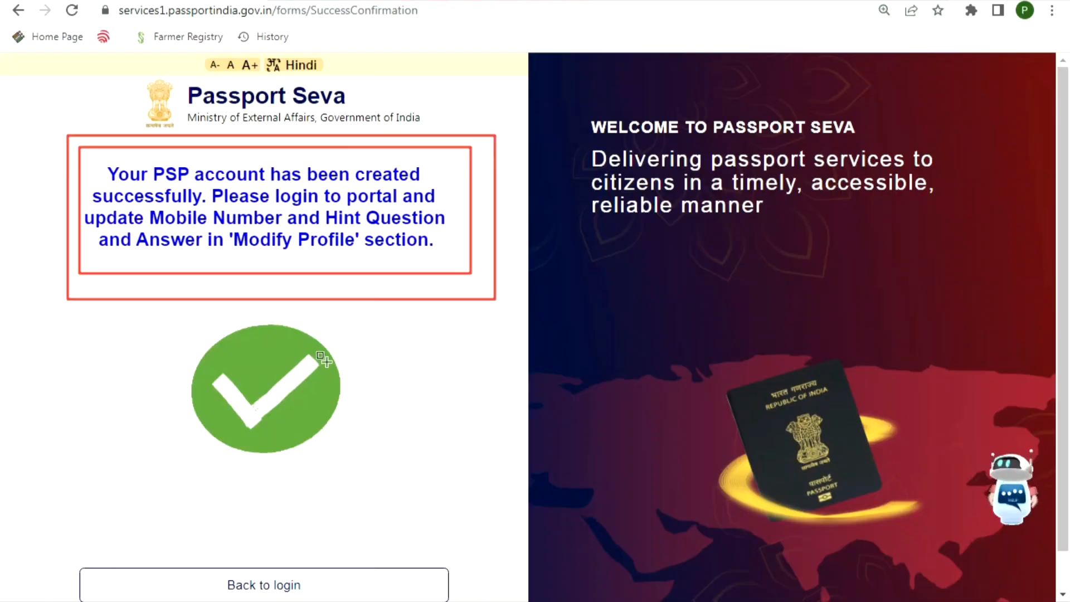
mouse_move(197, 548)
left_mouse_down()
mouse_move(225, 572)
mouse_move(396, 601)
mouse_move(377, 601)
left_mouse_up()
mouse_move(191, 534)
left_mouse_down()
mouse_move(395, 601)
mouse_move(380, 600)
left_mouse_up()
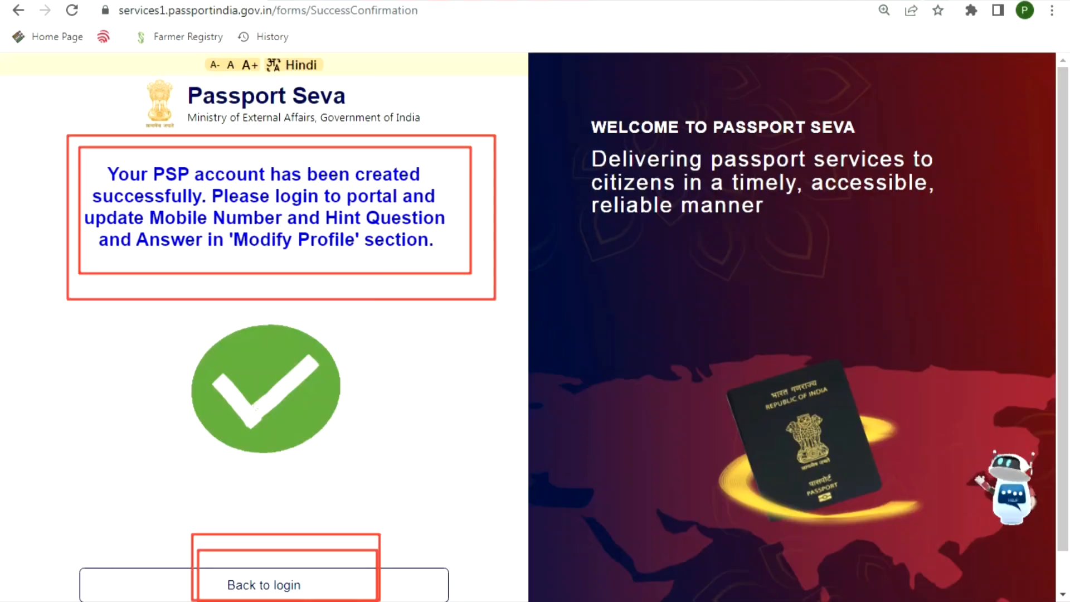
key("Escape")
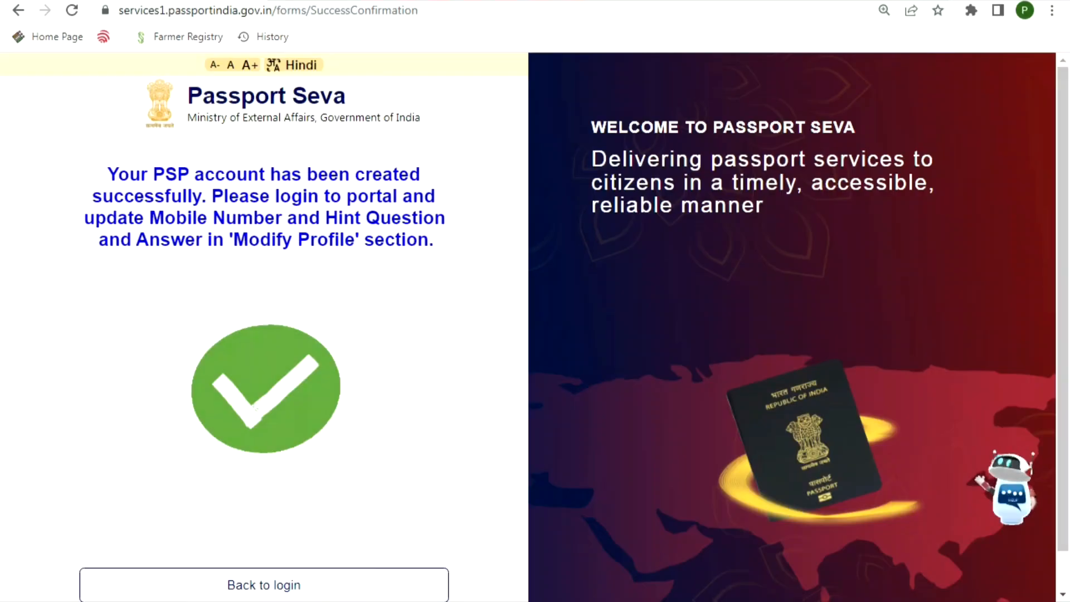
- Return to the login page and sign in with the new login ID and account password
left_click(241, 585)
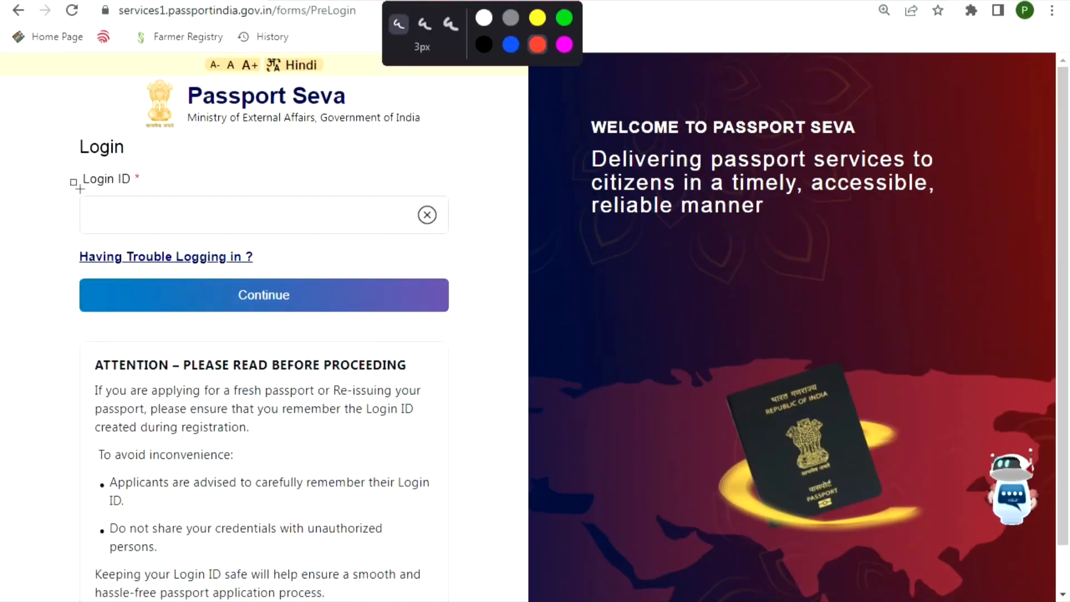
mouse_move(77, 163)
left_mouse_down()
mouse_move(202, 197)
mouse_move(437, 236)
left_mouse_up()
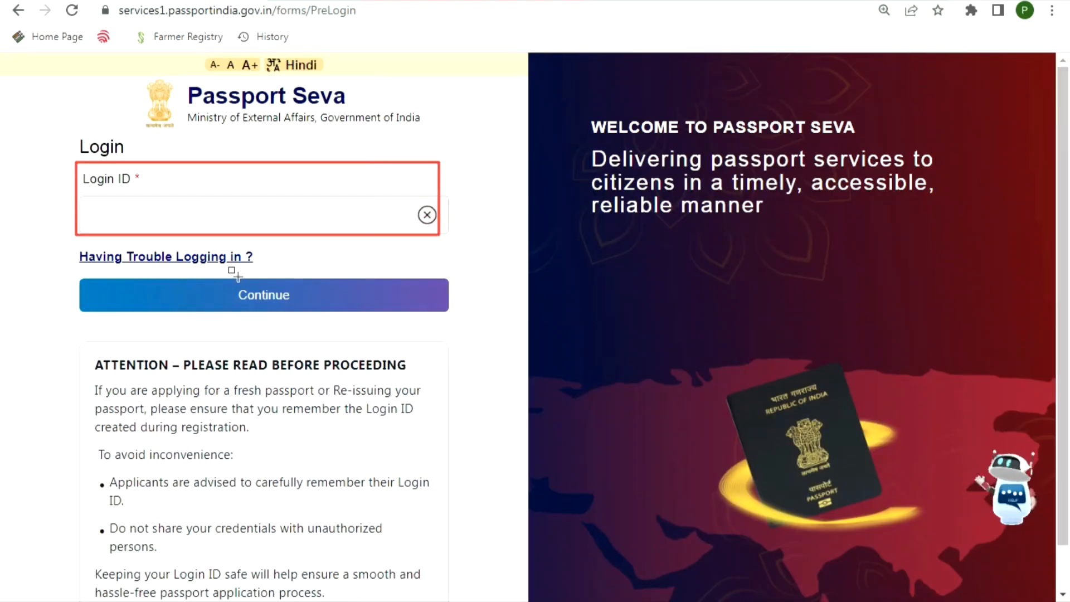
left_click_drag(219, 278, 378, 322)
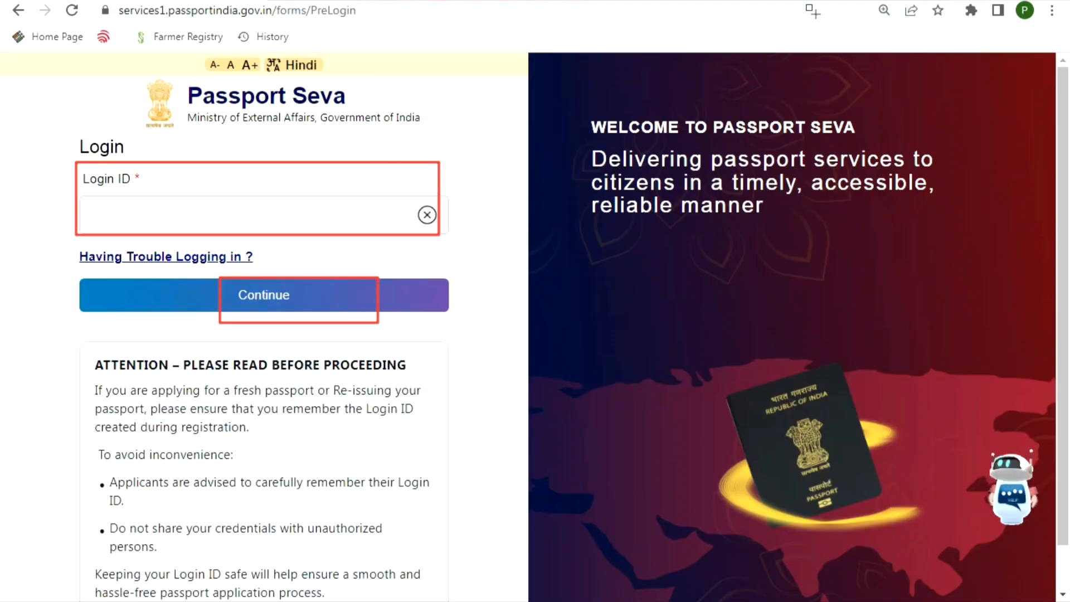
key("Escape")
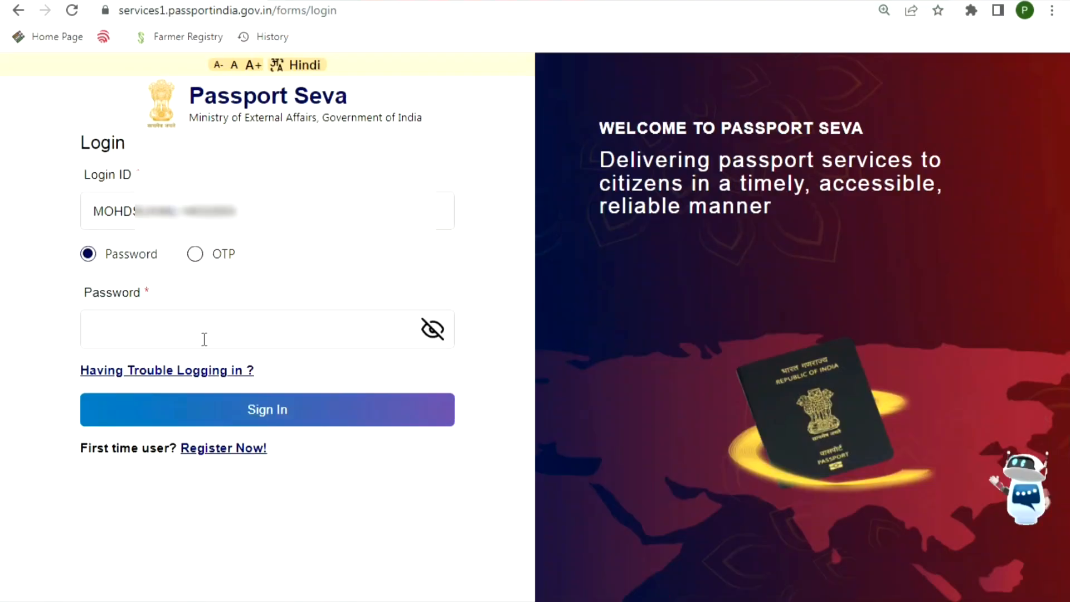
left_click(203, 339)
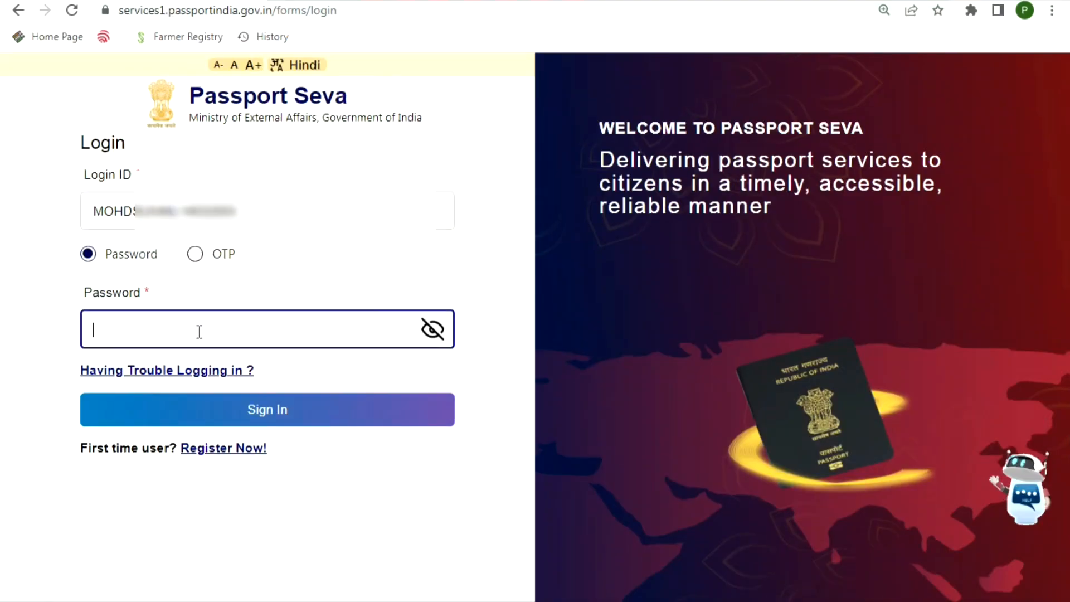
type("1")
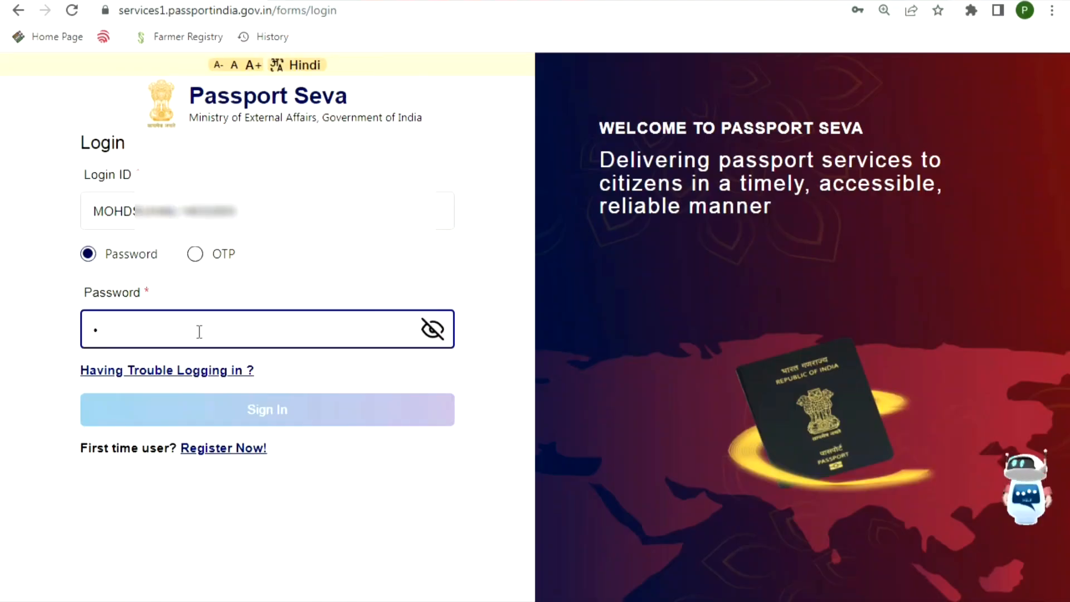
type("********")
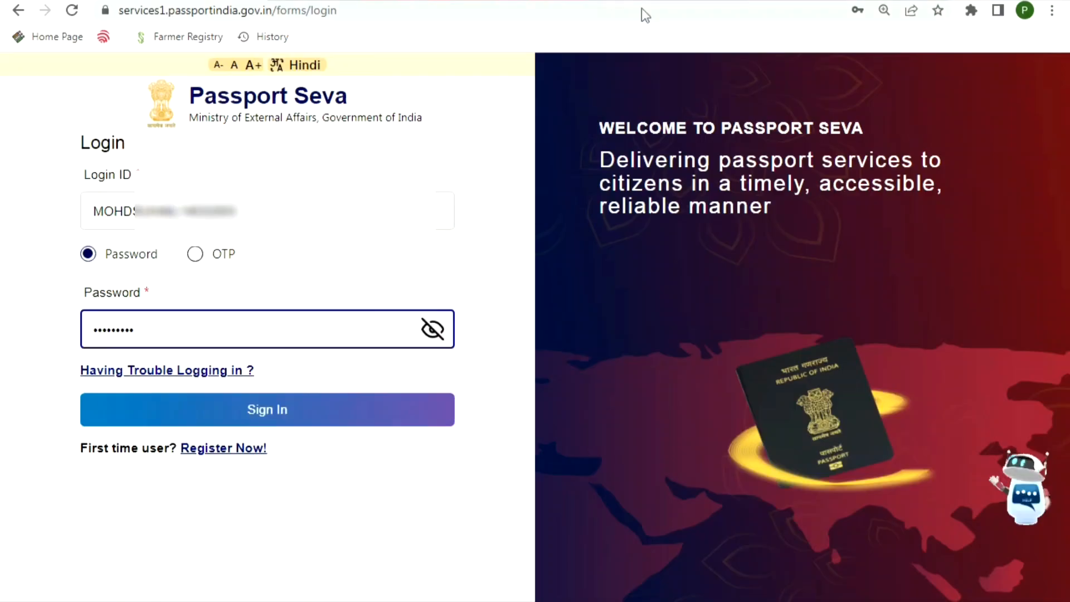
left_click(270, 411)
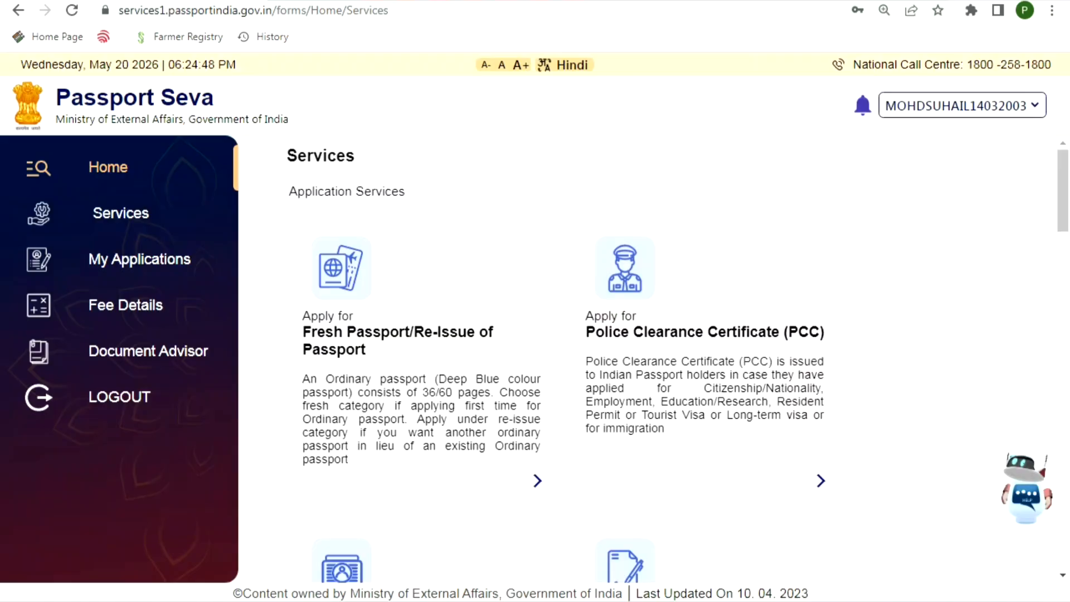
- Highlight the Fresh Passport/Re-Issue of Passport card on the Services page
key("alt+shift+d")
mouse_move(292, 210)
left_mouse_down()
mouse_move(501, 422)
mouse_move(560, 503)
left_mouse_up()
mouse_move(279, 196)
left_mouse_down()
mouse_move(585, 502)
mouse_move(574, 521)
mouse_move(569, 515)
left_mouse_up()
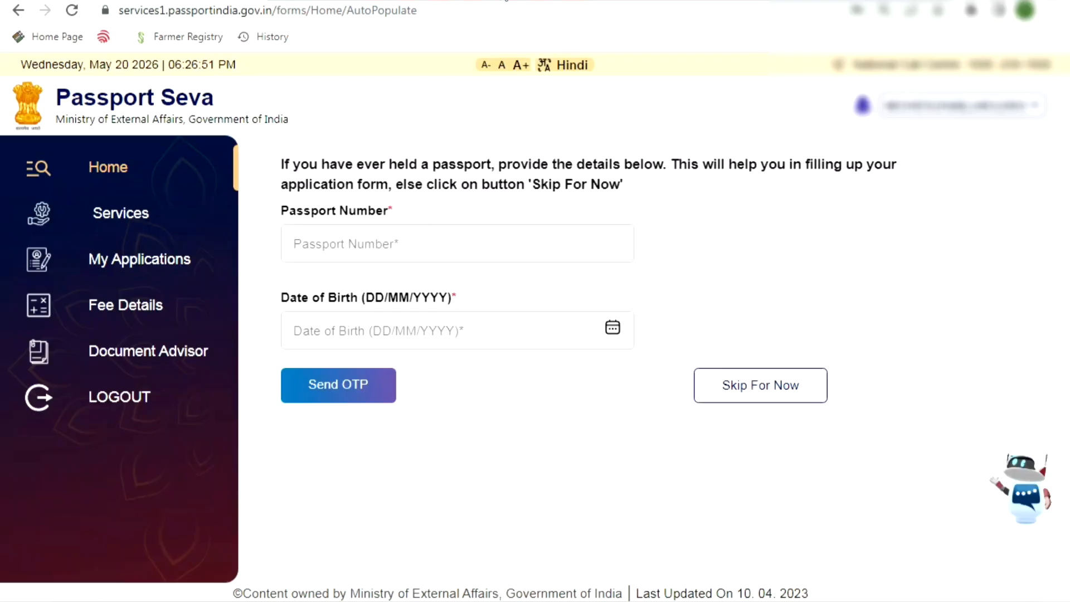
- Skip the previous-passport details to reach the passport office page with Bareilly selected
left_click(506, 0)
left_click_drag(675, 358, 834, 414)
mouse_move(660, 345)
left_mouse_down()
mouse_move(897, 455)
mouse_move(852, 425)
left_mouse_up()
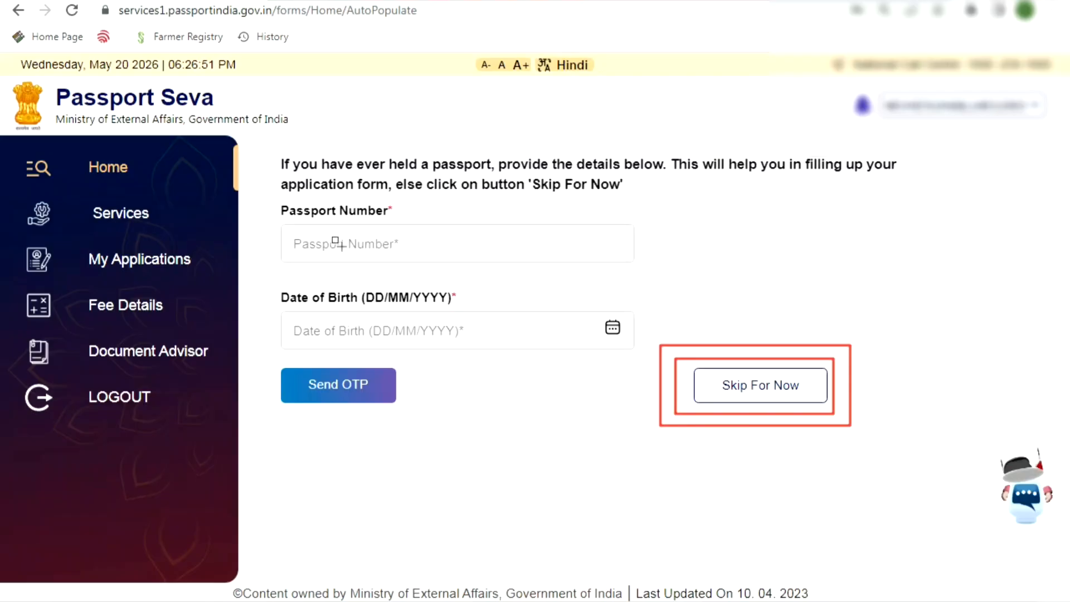
left_click(786, 1)
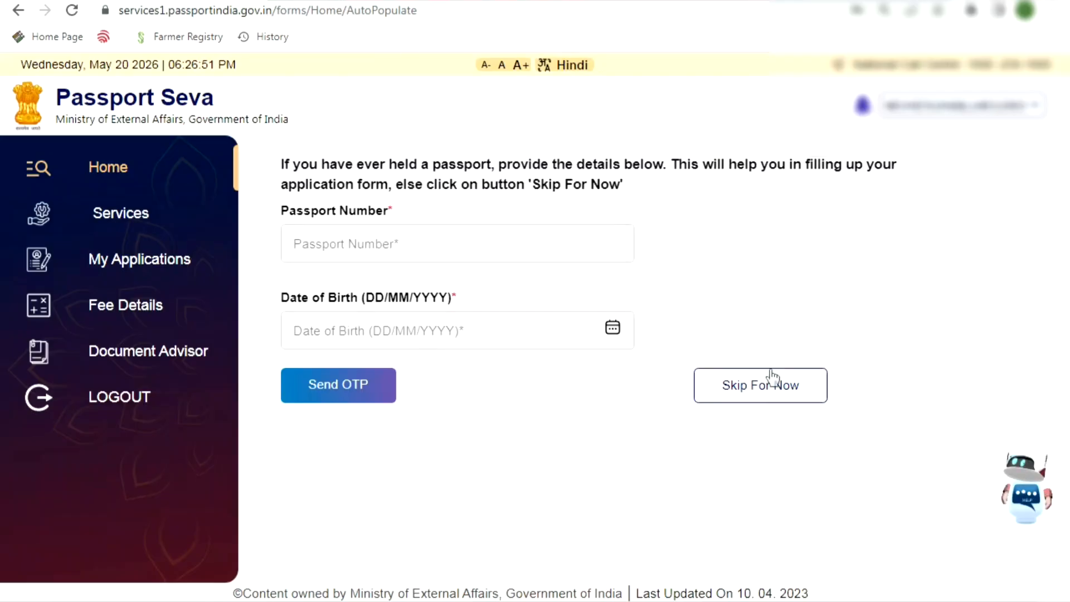
left_click(759, 390)
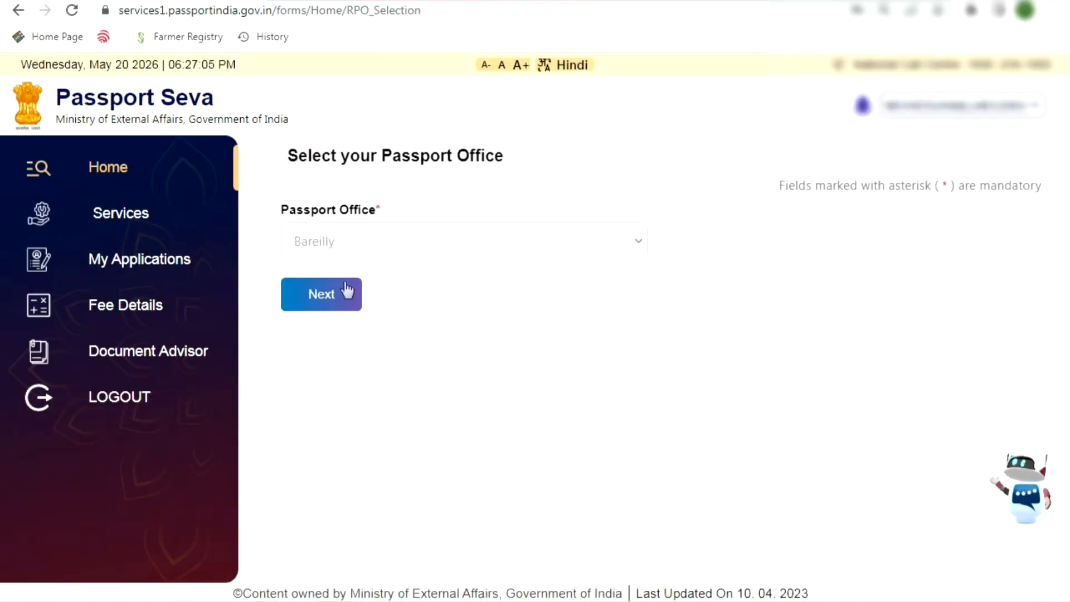
- Choose Fresh Passport, Normal application type and a 36-page booklet, then save the passport type
left_click(336, 301)
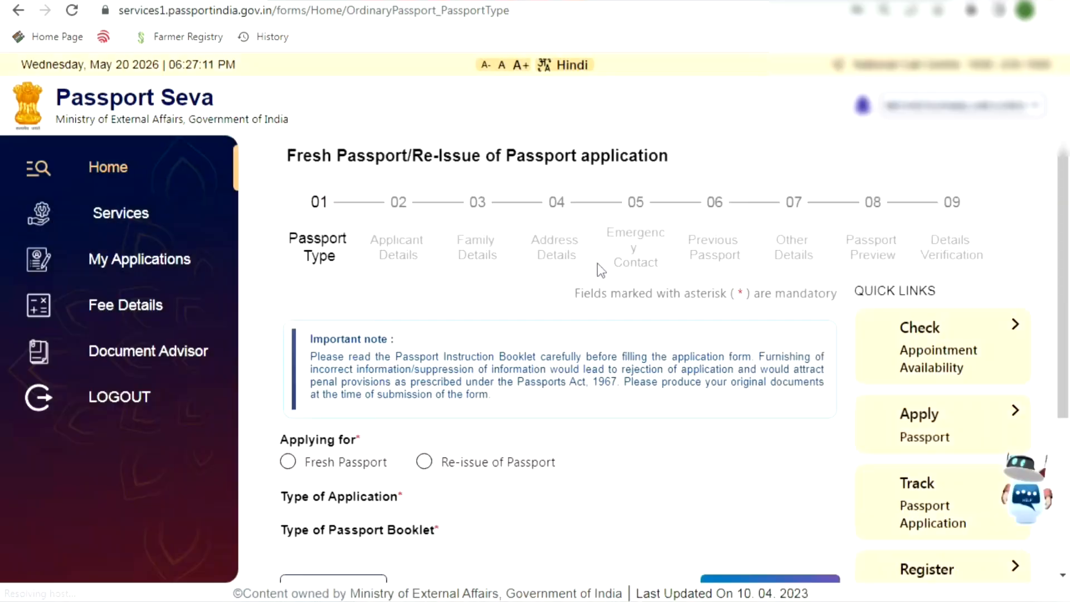
scroll(591, 282, "down", 3)
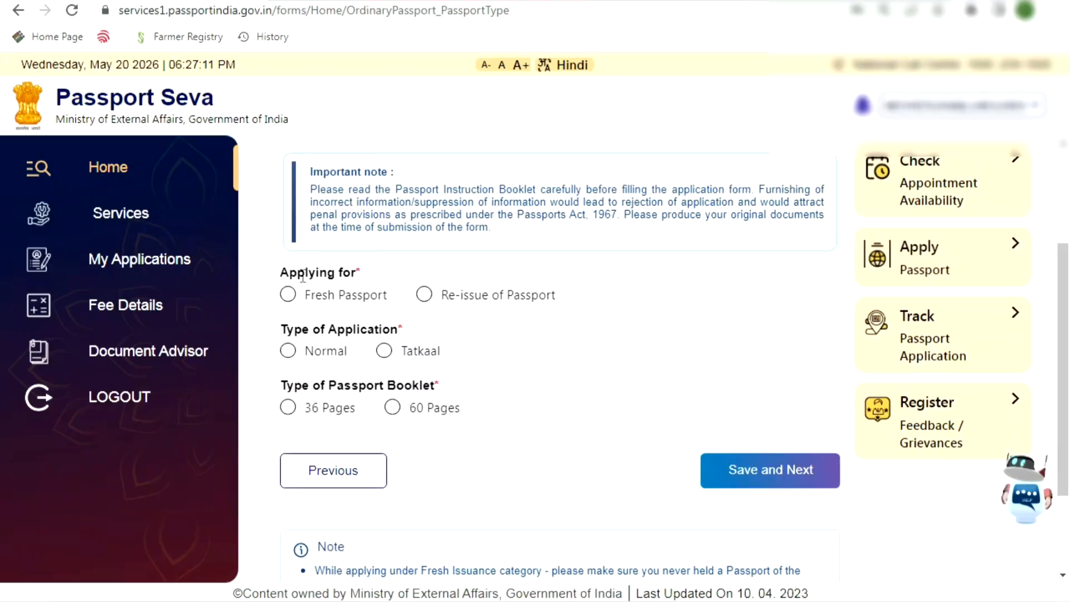
left_click_drag(282, 268, 299, 304)
left_click(290, 297)
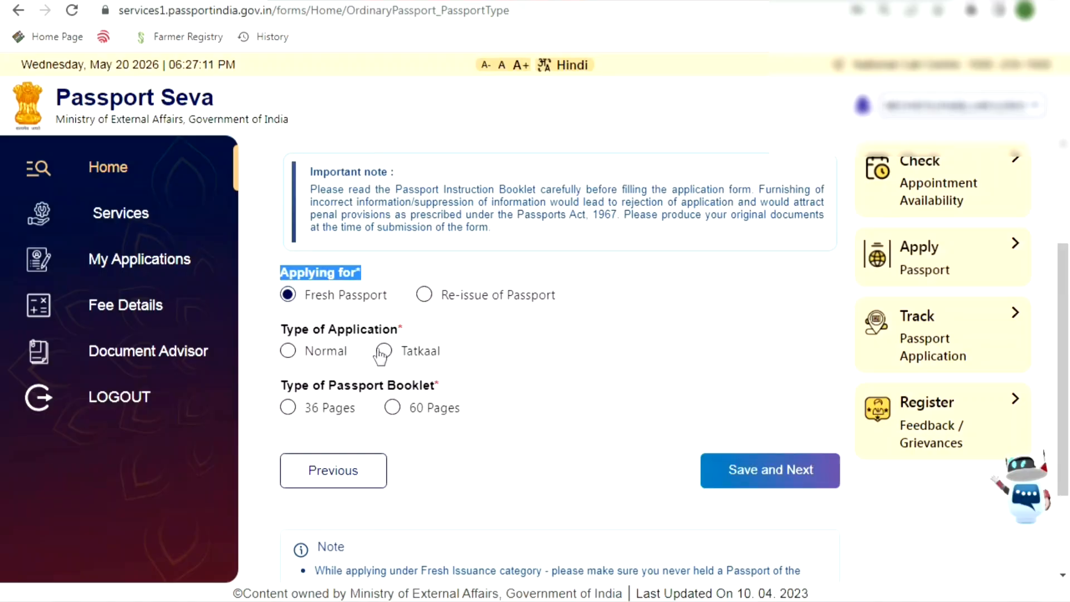
left_click(288, 352)
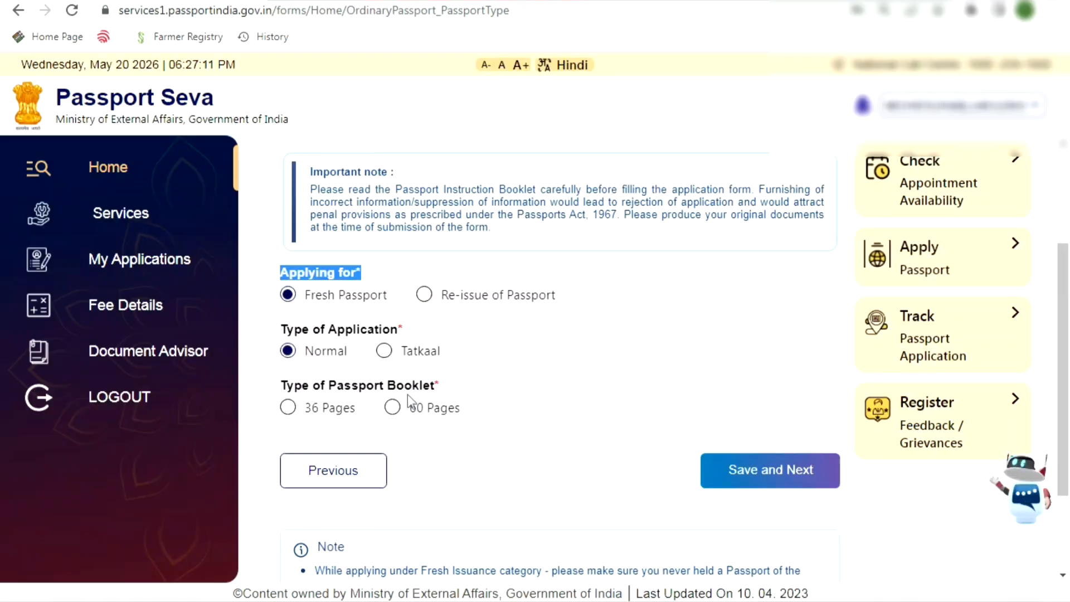
left_click(288, 408)
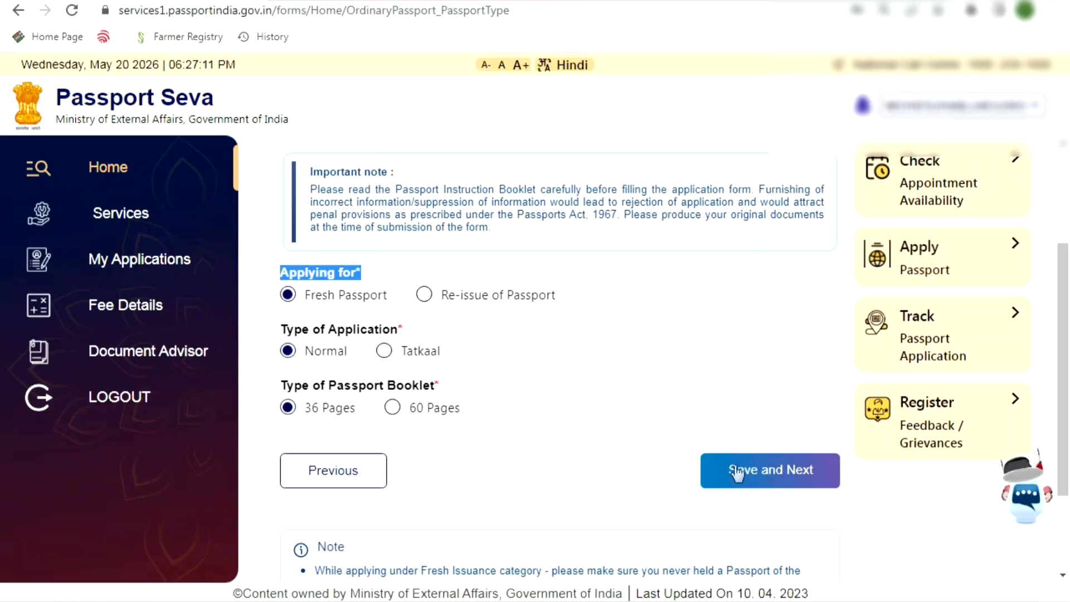
left_click(763, 470)
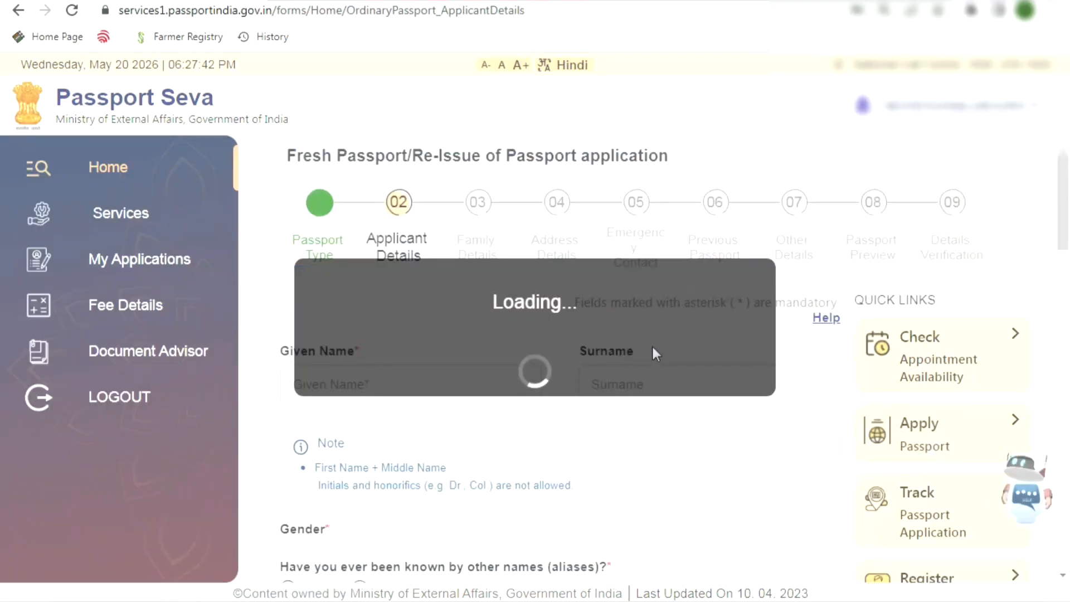
- Enter the applicant's given name and surname in Applicant Details
scroll(683, 291, "down", 3)
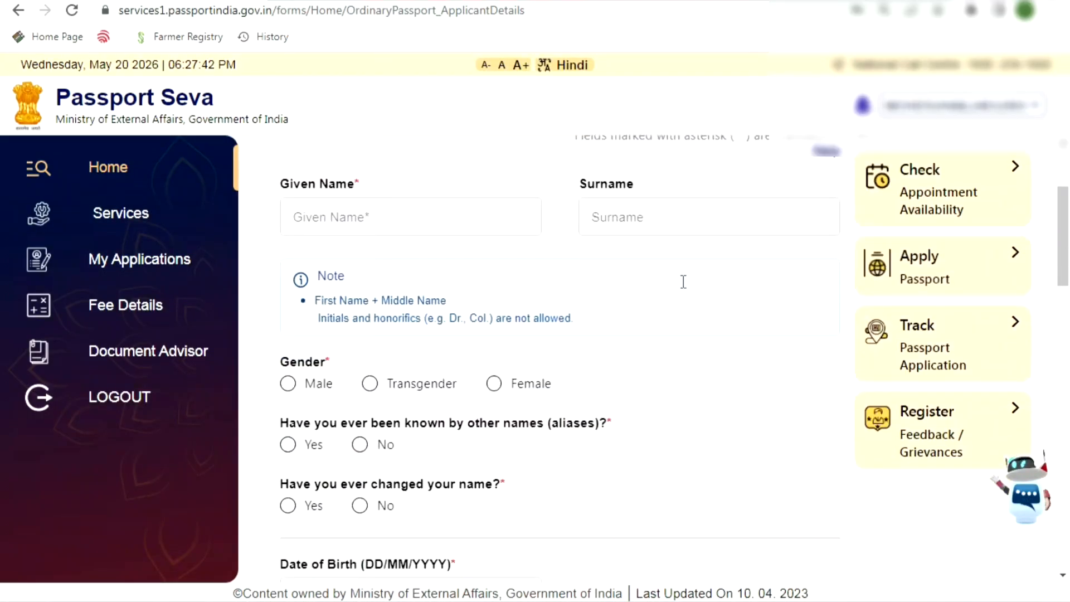
scroll(683, 282, "up", 2)
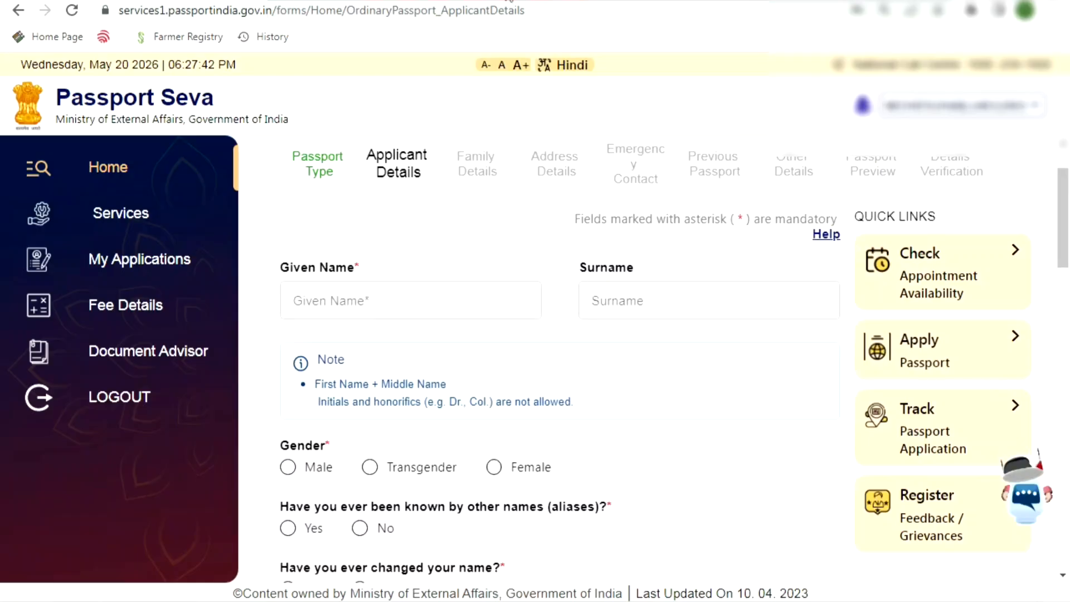
left_click(509, 0)
mouse_move(272, 252)
left_mouse_down()
mouse_move(454, 303)
mouse_move(498, 334)
left_mouse_up()
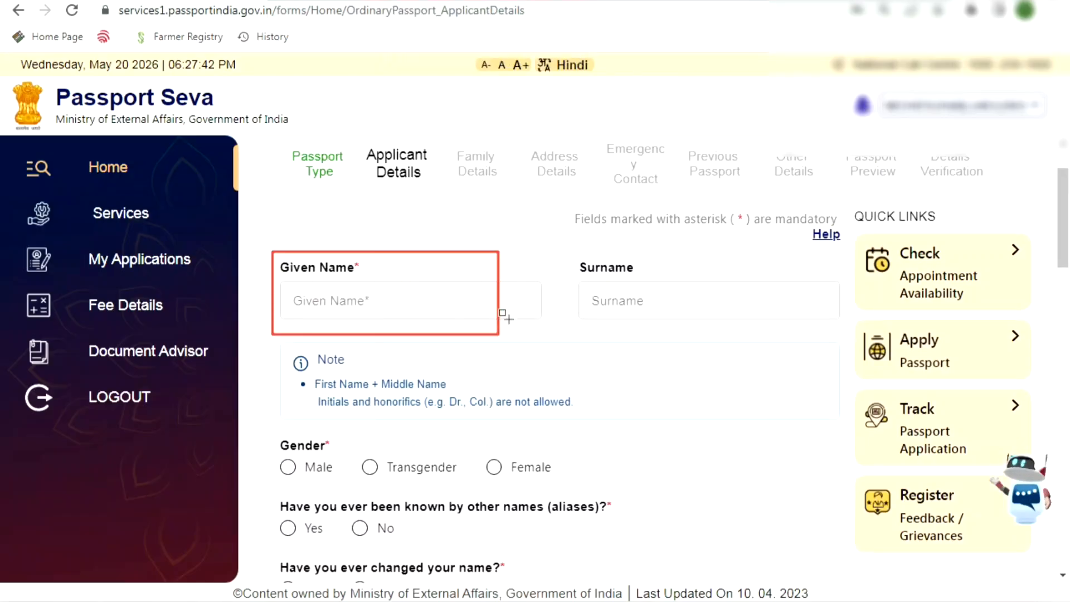
mouse_move(576, 256)
left_mouse_down()
mouse_move(783, 331)
mouse_move(805, 321)
left_mouse_up()
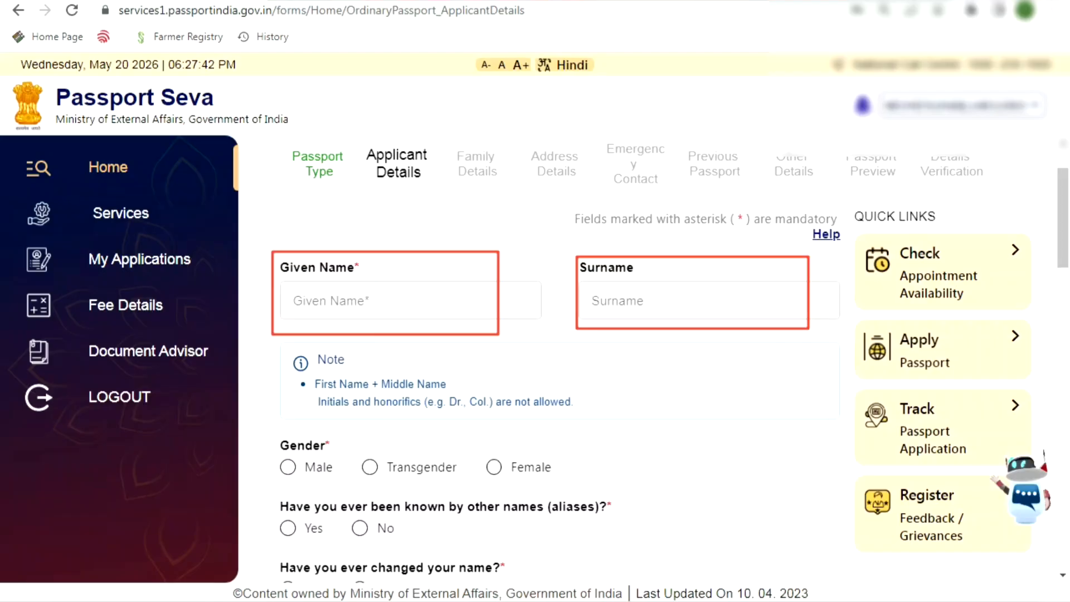
key("Escape")
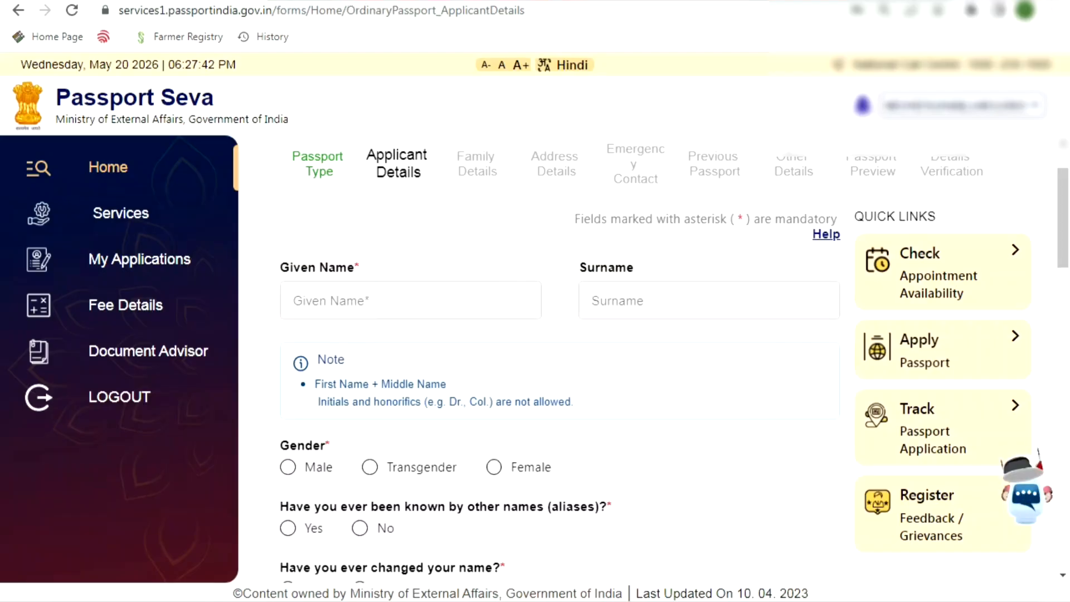
left_click(404, 304)
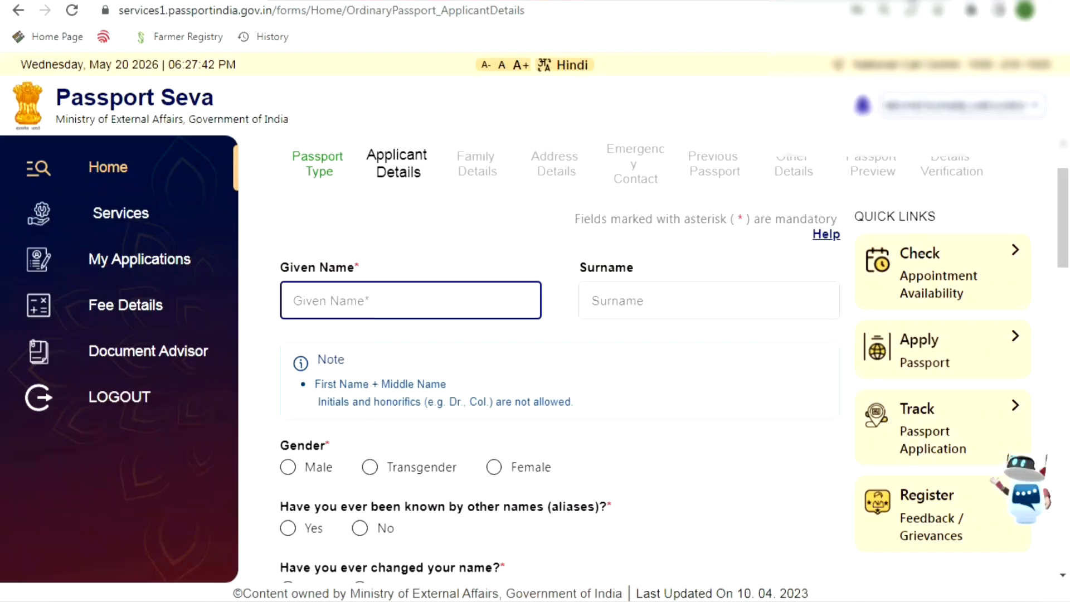
key("Tab")
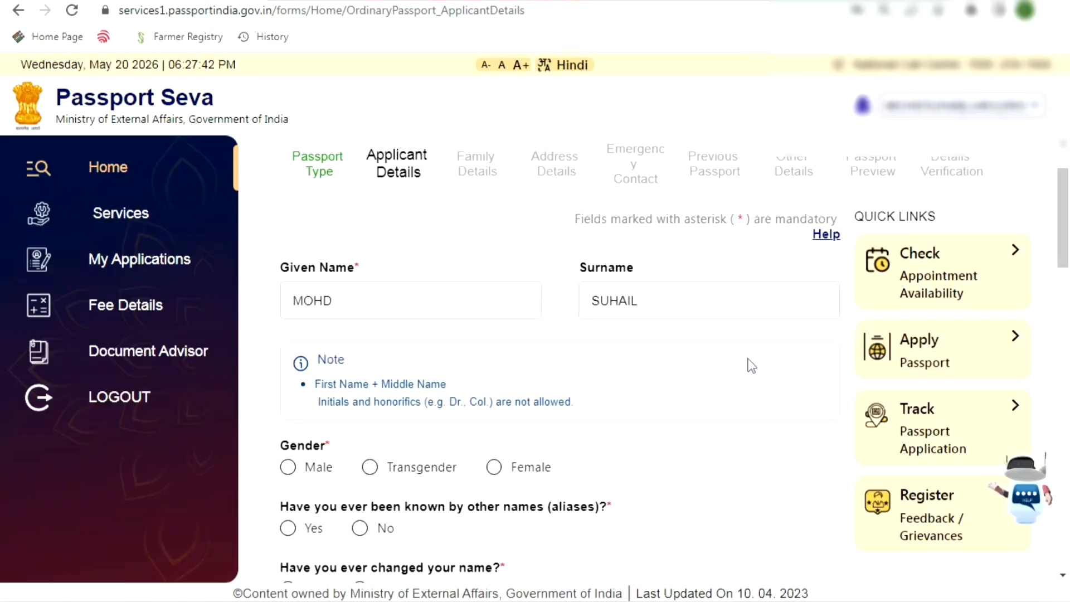
- Answer No to both the aliases and the name-change questions
scroll(747, 362, "down", 3)
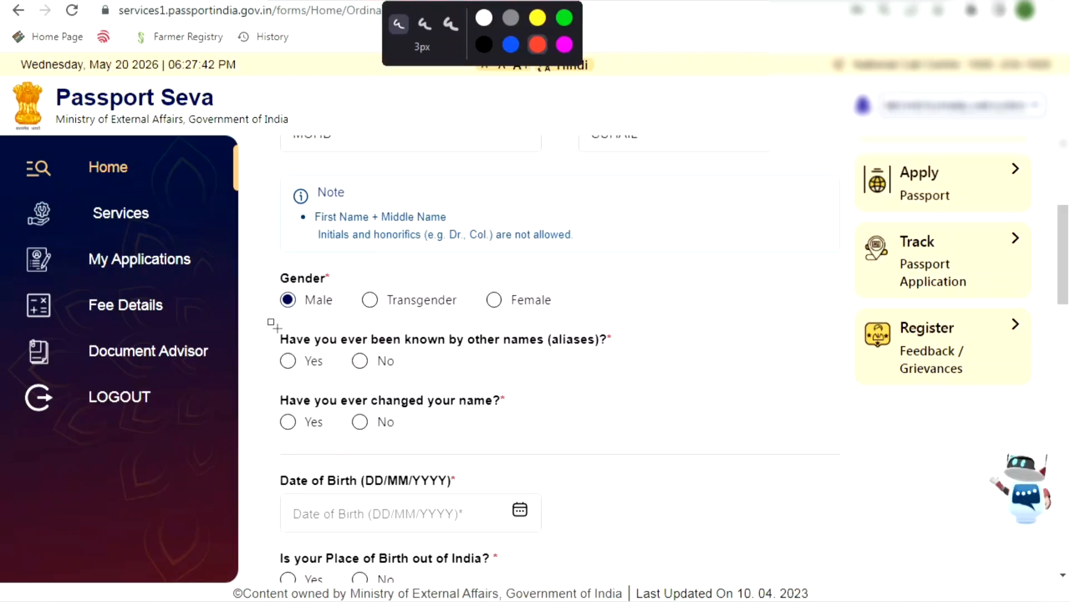
mouse_move(270, 329)
left_mouse_down()
mouse_move(488, 378)
mouse_move(619, 379)
left_mouse_up()
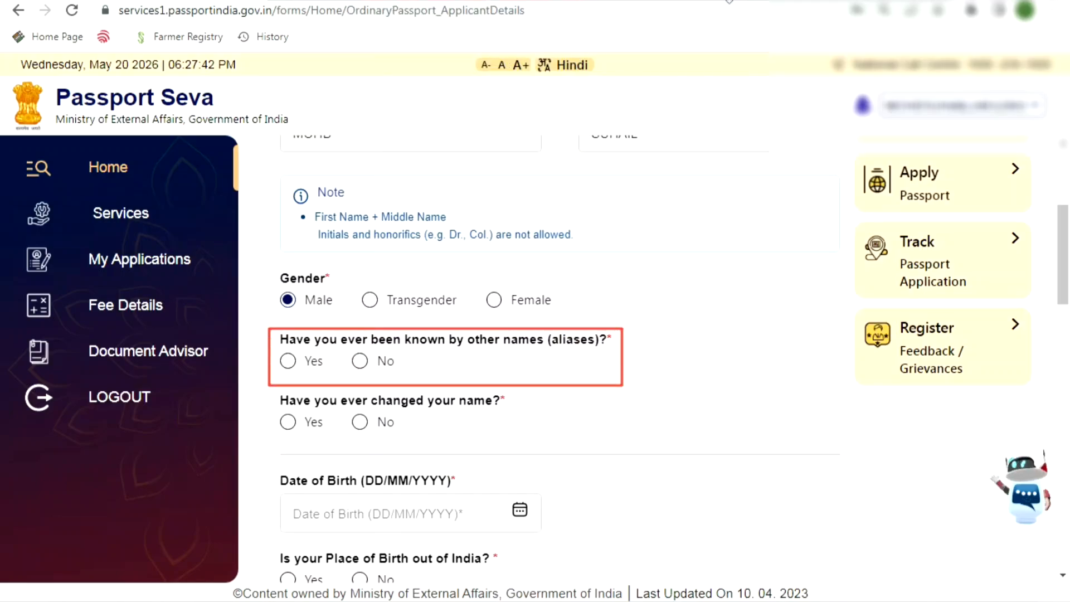
left_click_drag(260, 386, 545, 447)
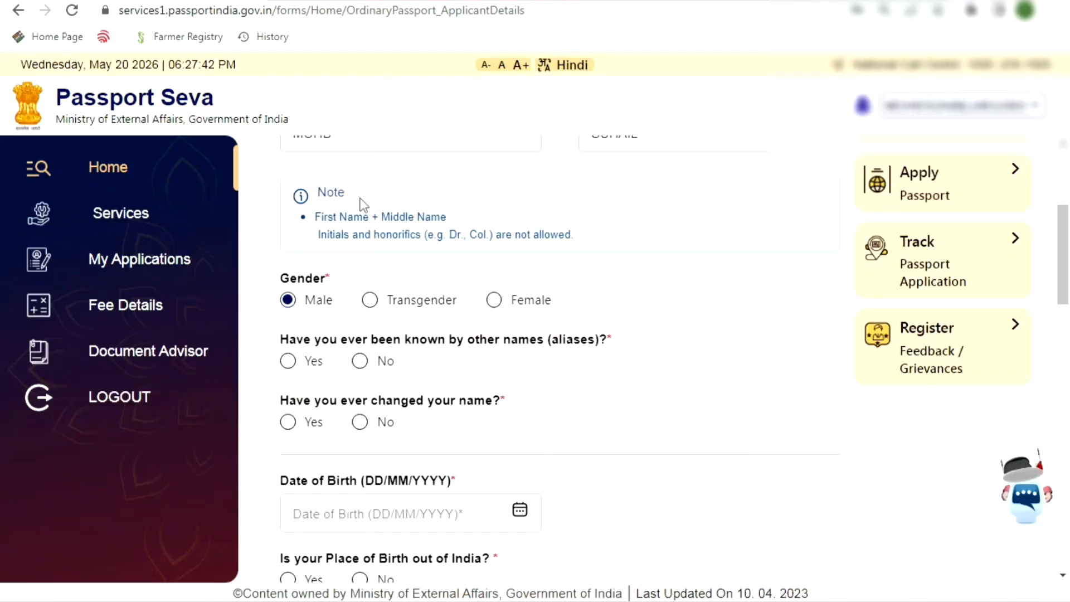
left_click(359, 360)
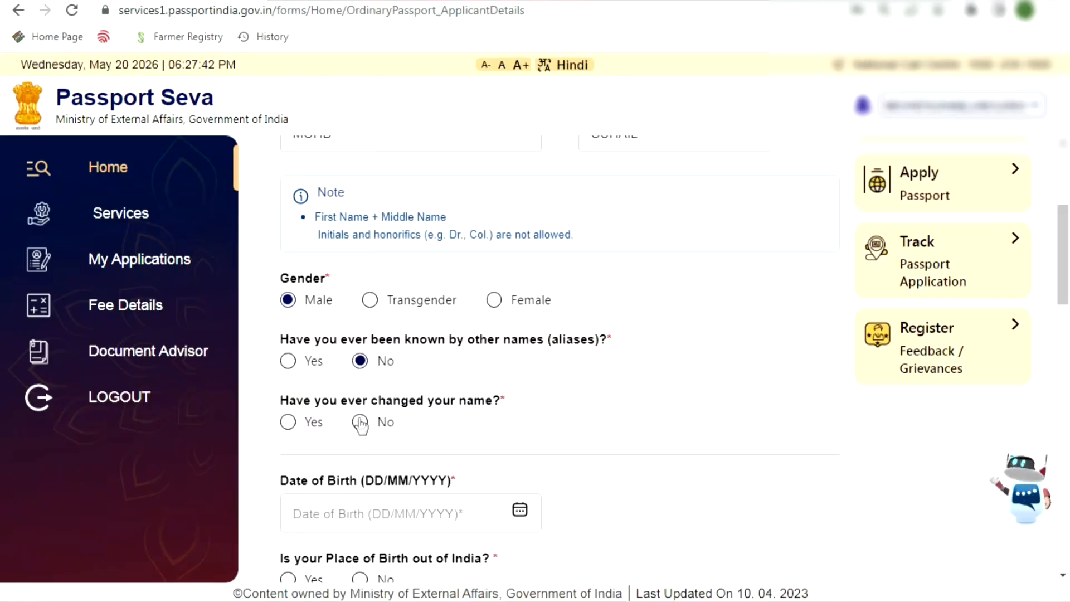
left_click(361, 423)
scroll(634, 384, "down", 5)
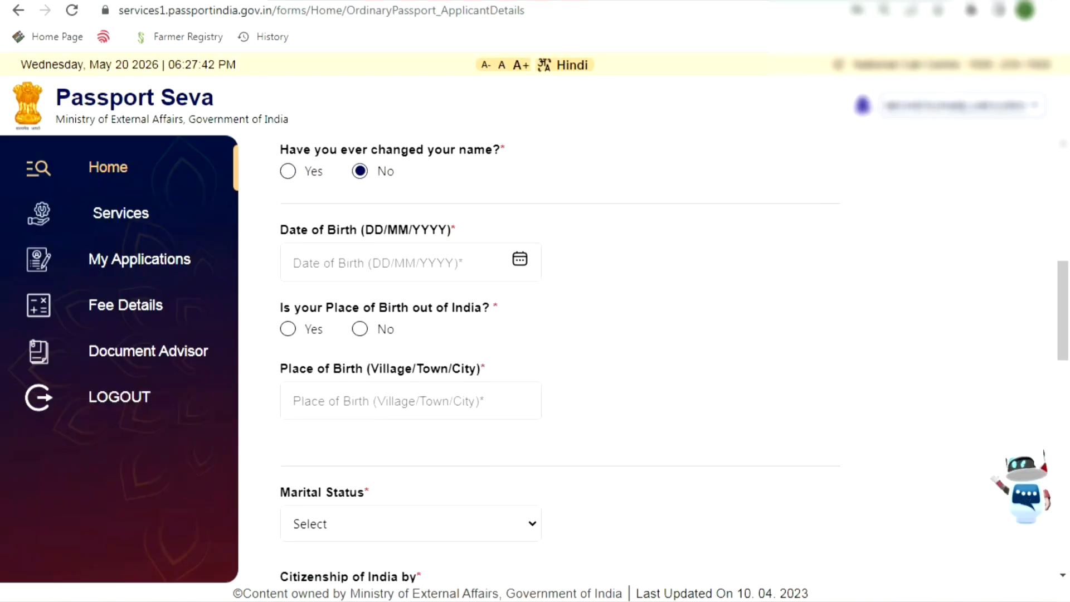
- Pick a March 2003 date of birth from the calendar and answer No to born outside India
left_click(451, 1)
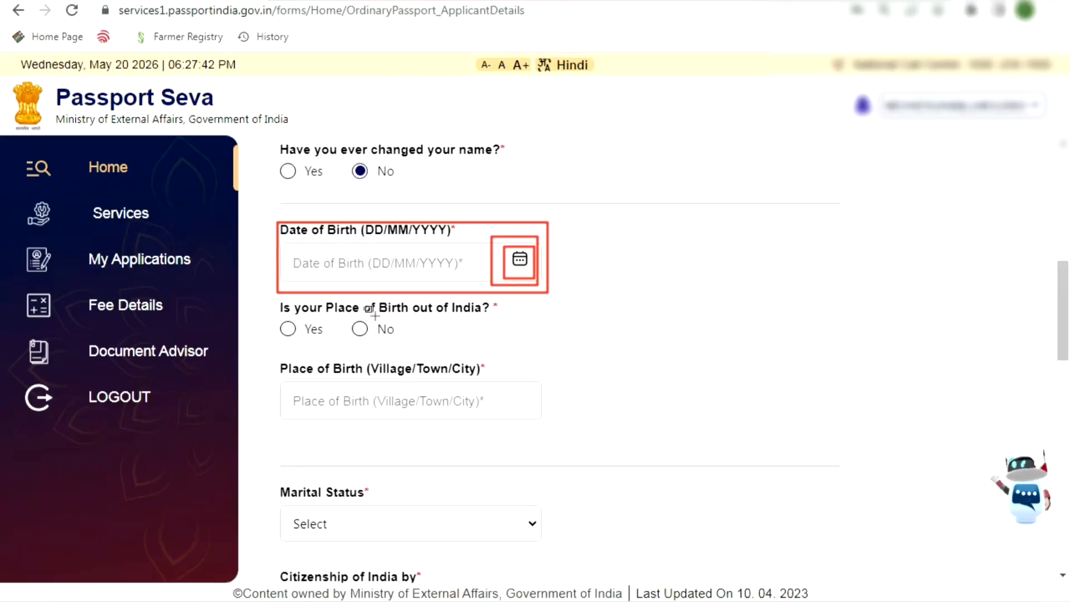
left_click_drag(266, 298, 510, 350)
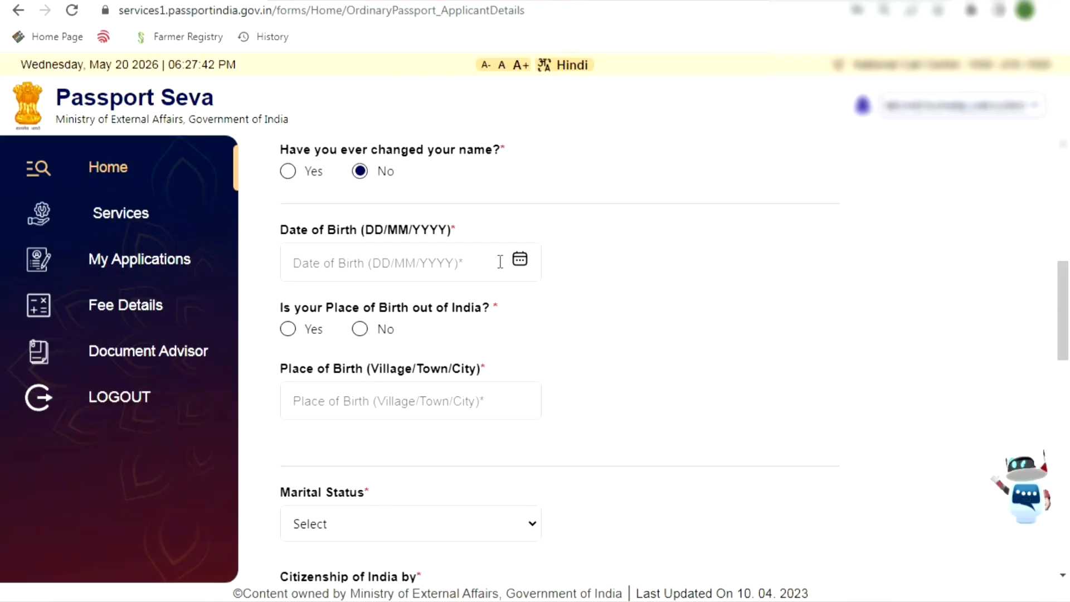
left_click(518, 262)
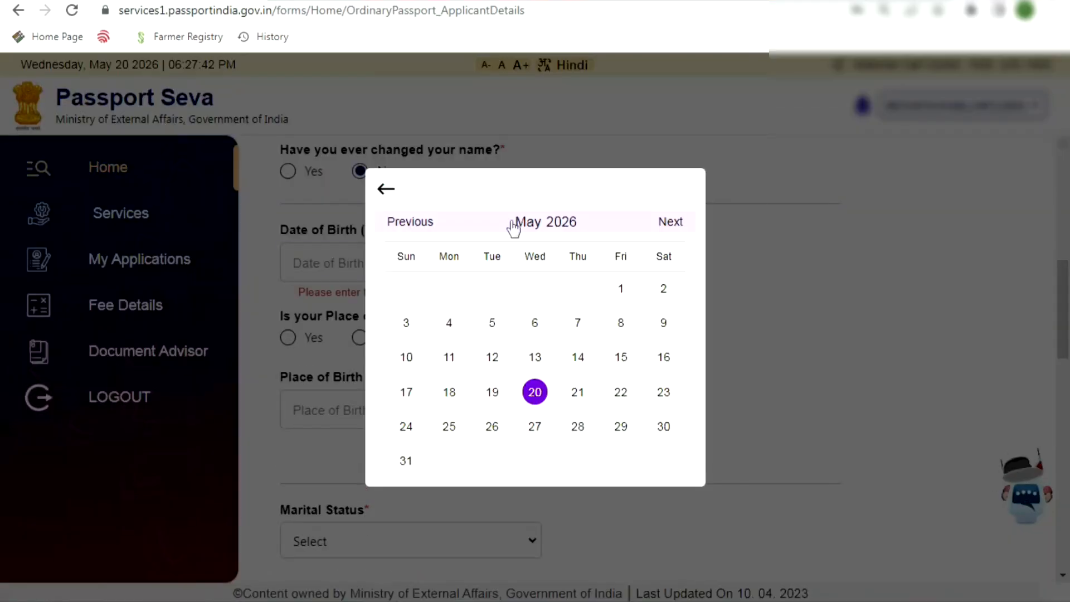
left_click(572, 223)
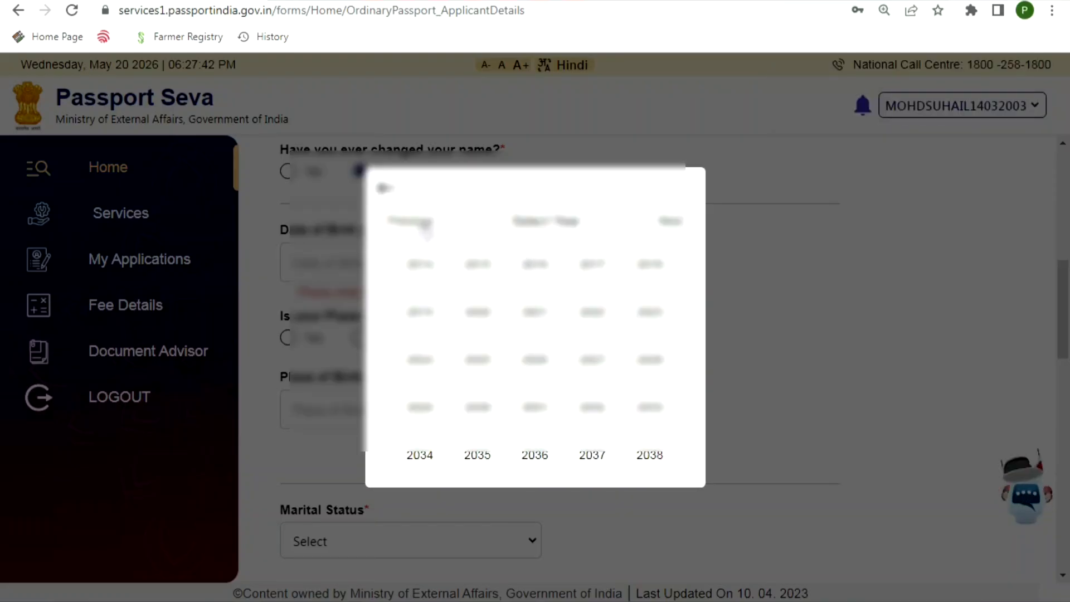
left_click(415, 223)
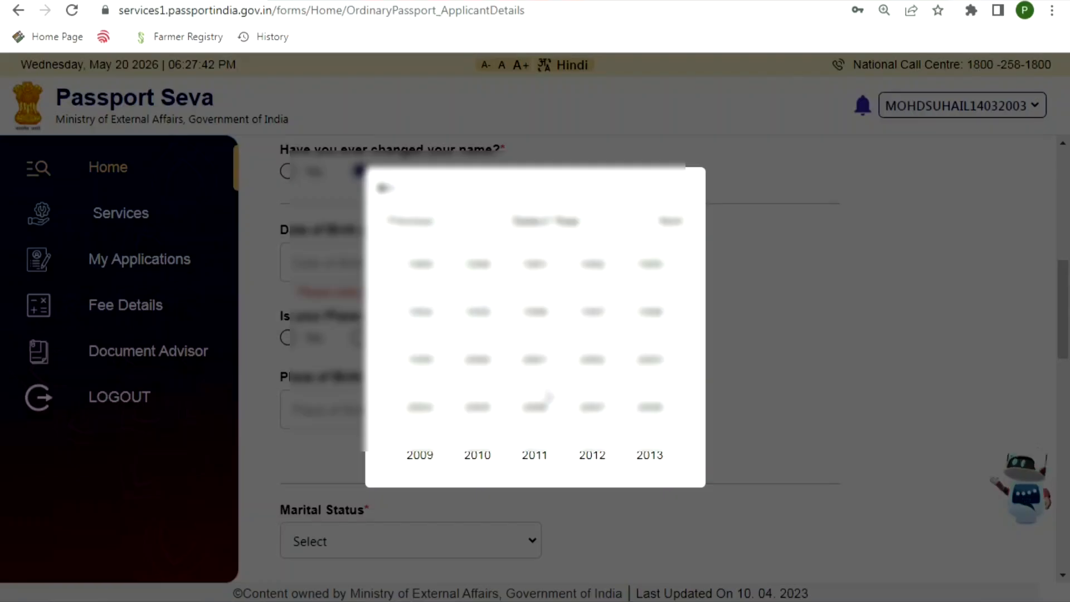
left_click(650, 360)
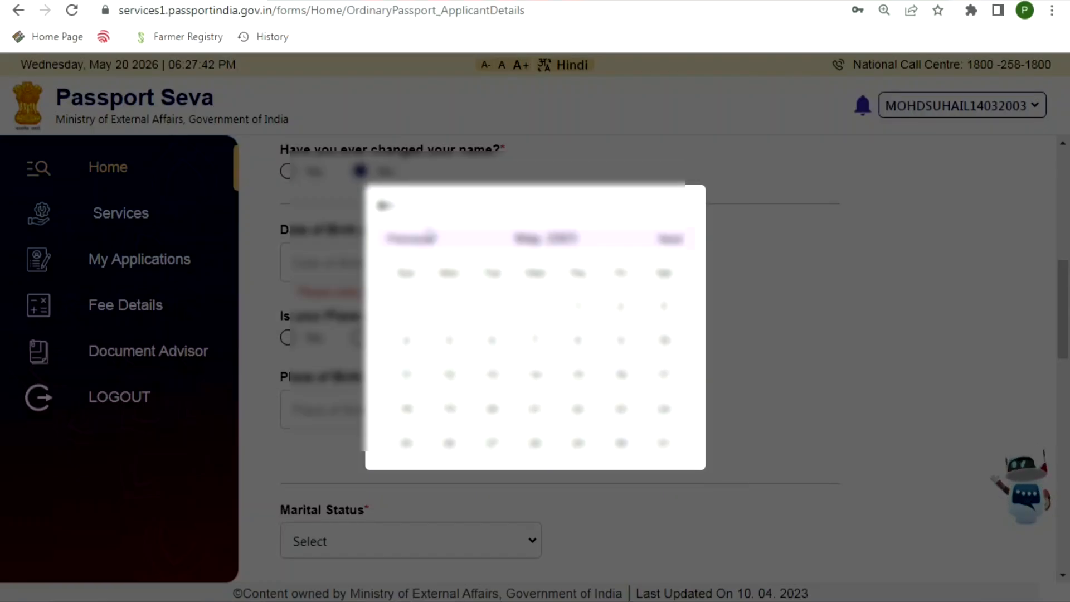
double_click(410, 239)
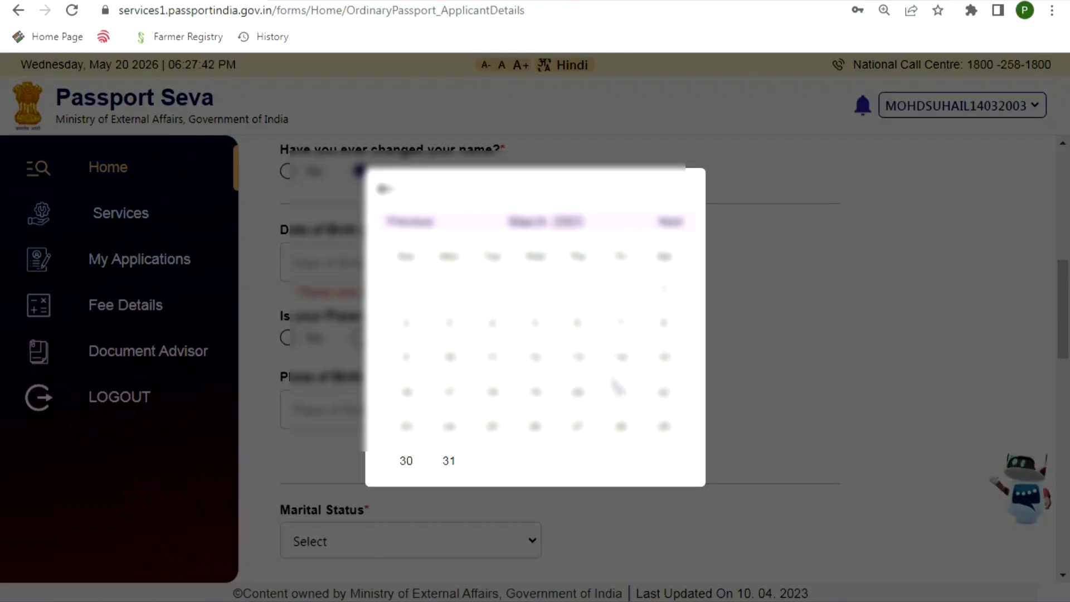
left_click(659, 282)
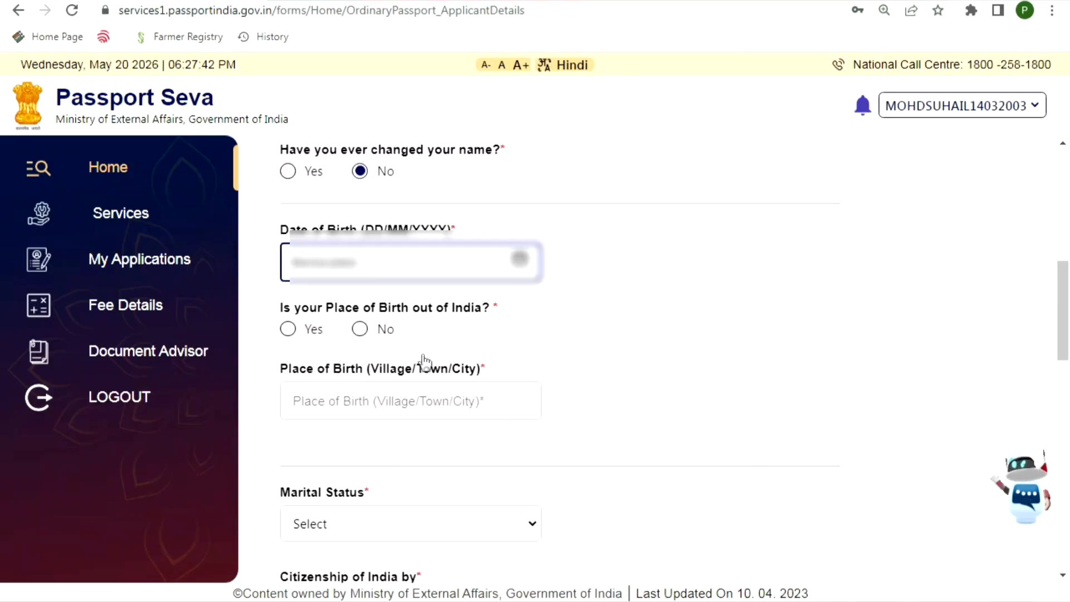
left_click(360, 329)
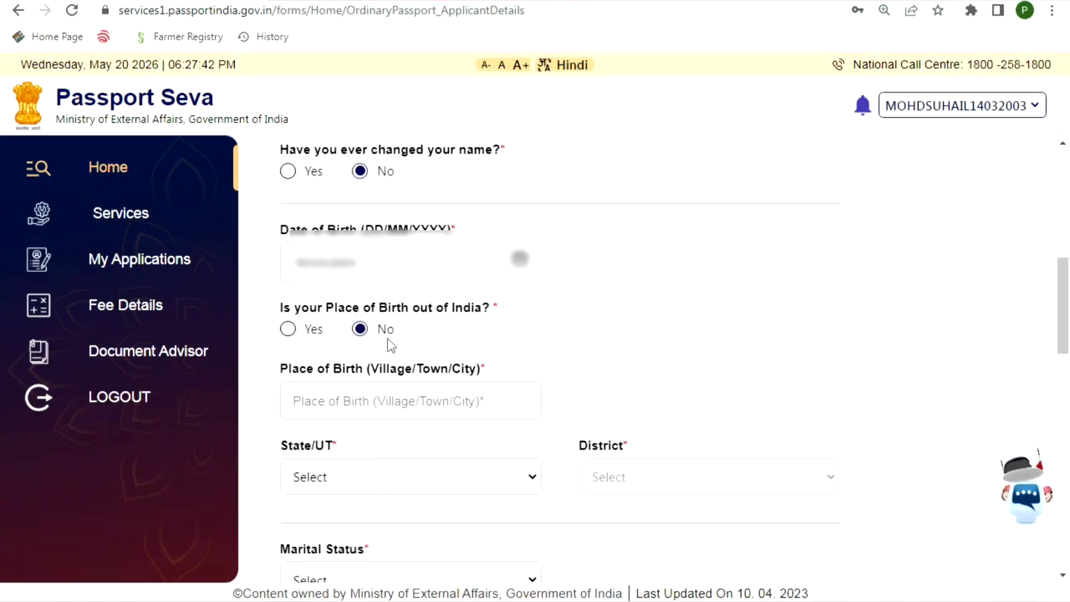
- Choose Uttar Pradesh as the birthplace State/UT and Bijnor as the district
left_click(335, 399)
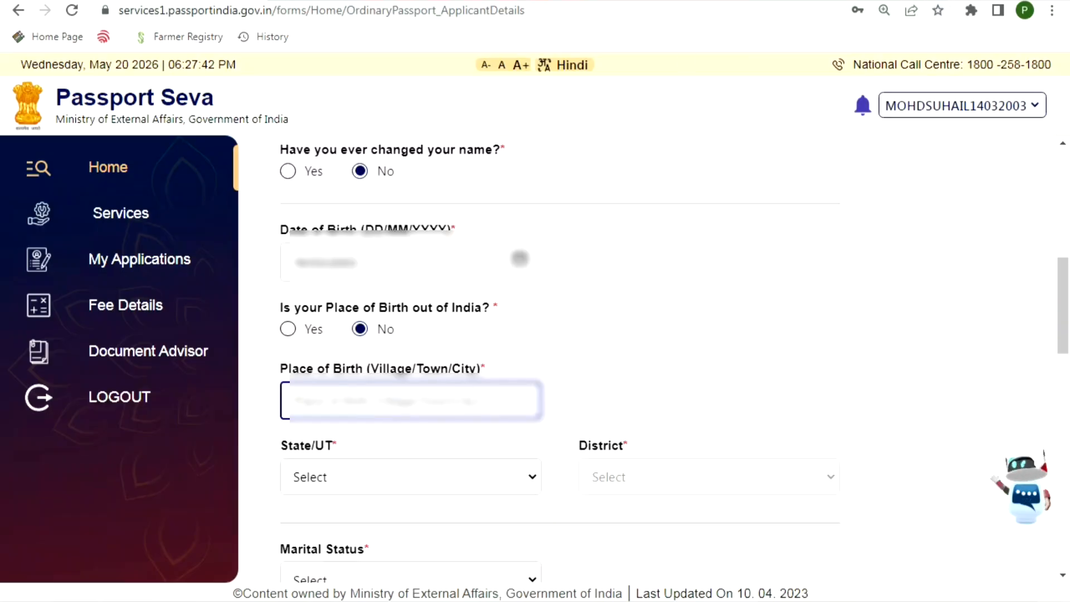
left_click(388, 483)
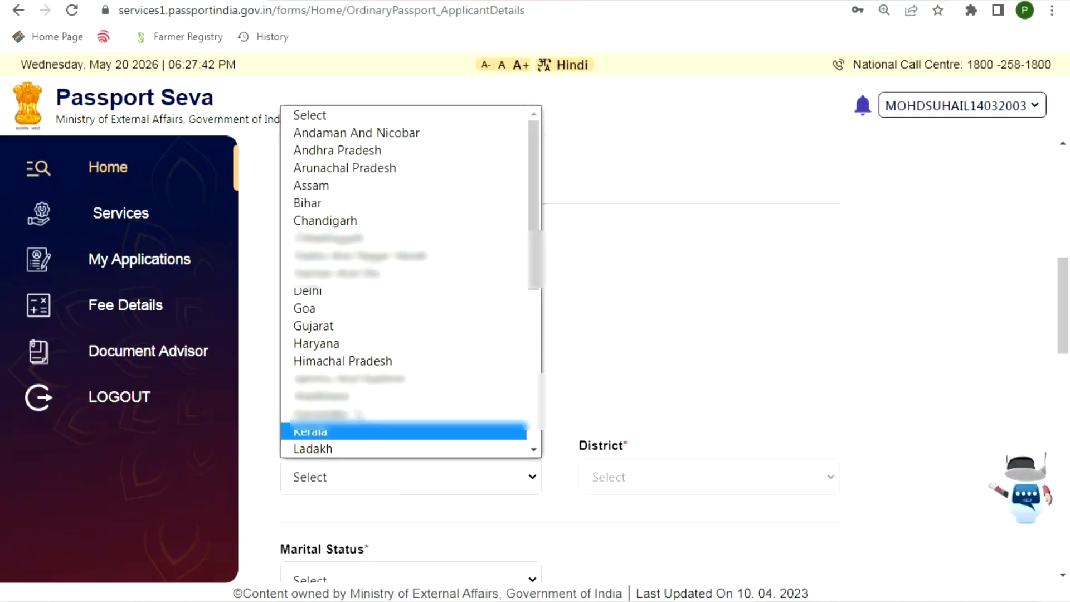
scroll(393, 278, "down", 6)
key("Escape")
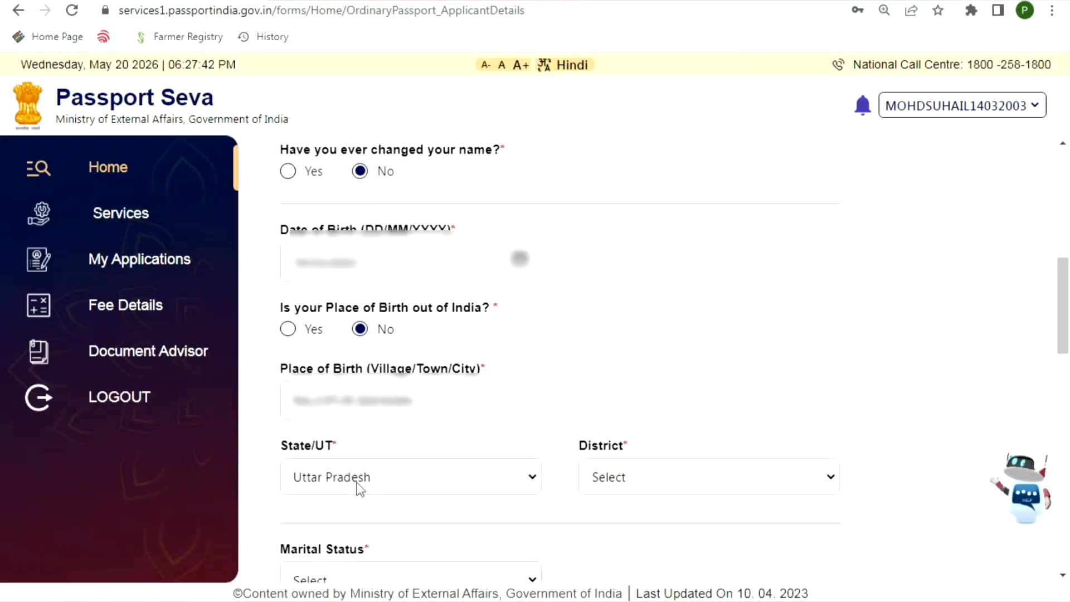
left_click(644, 478)
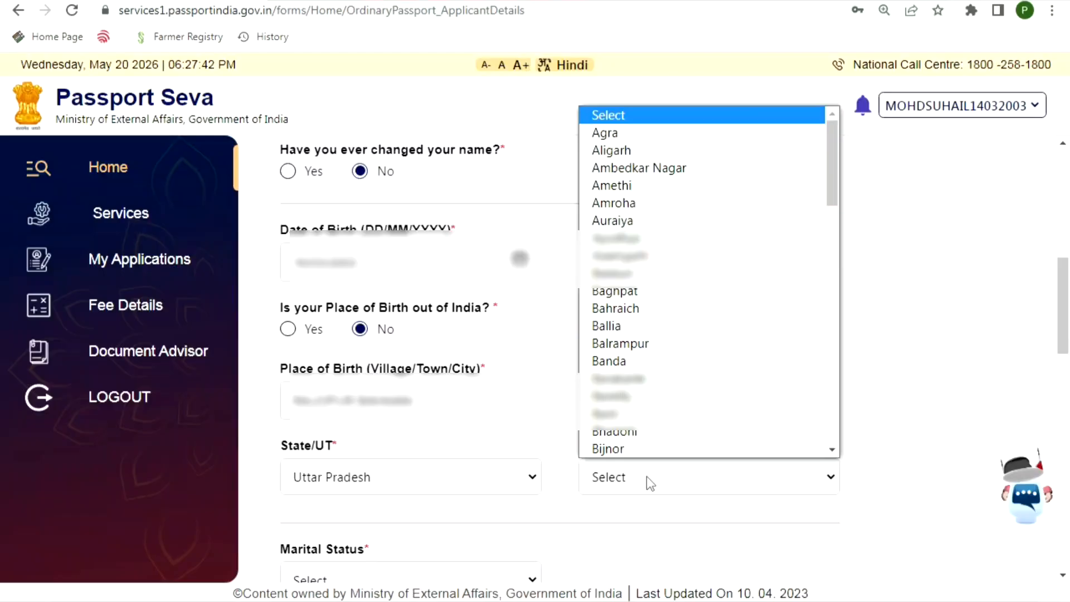
left_click(631, 448)
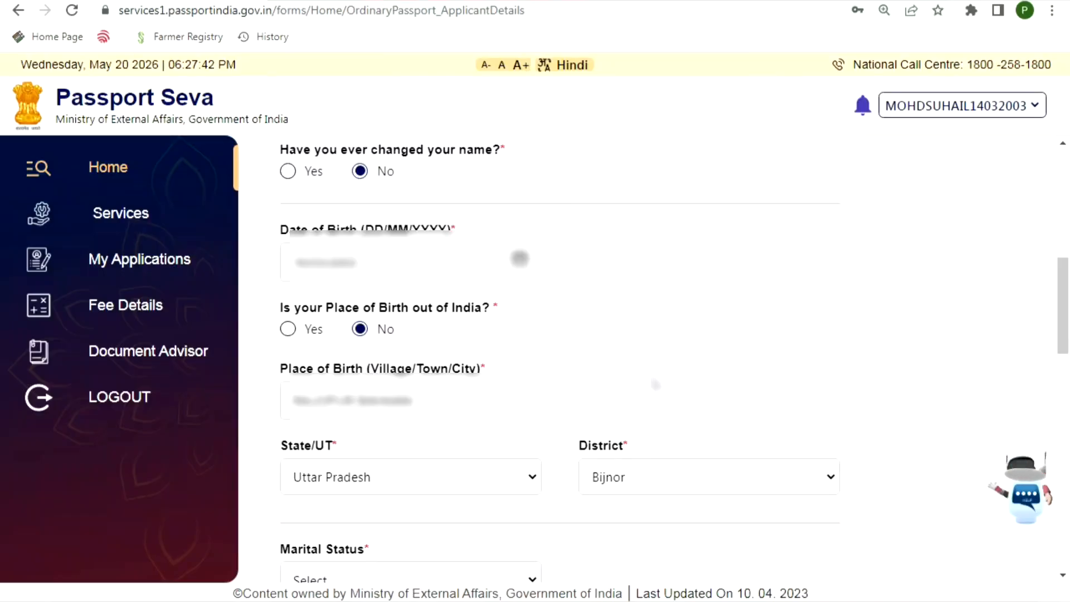
scroll(1062, 356, "down", 5)
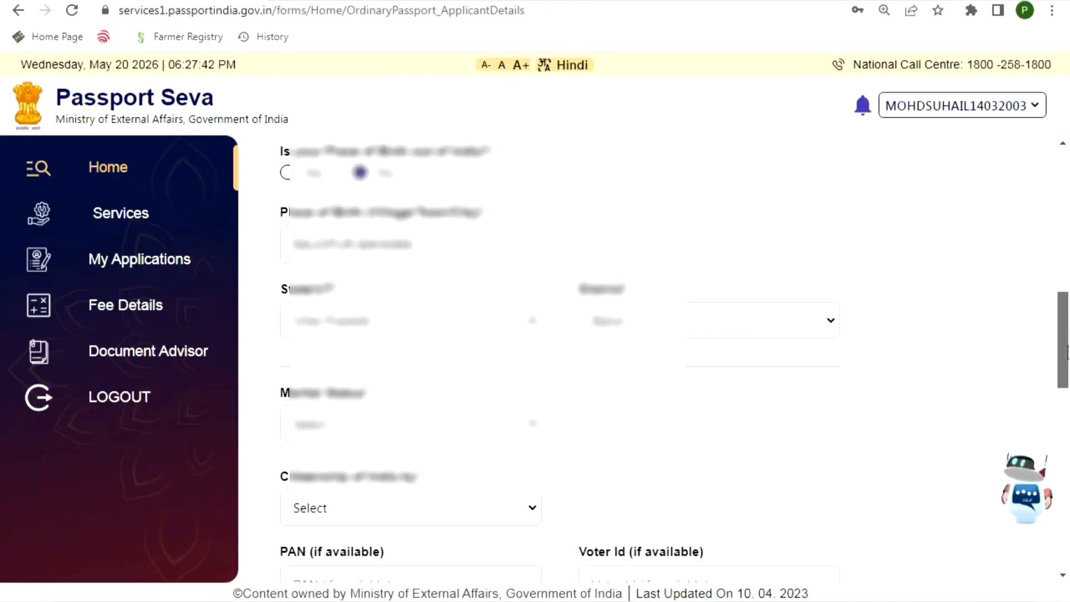
left_click_drag(1062, 379, 1062, 413)
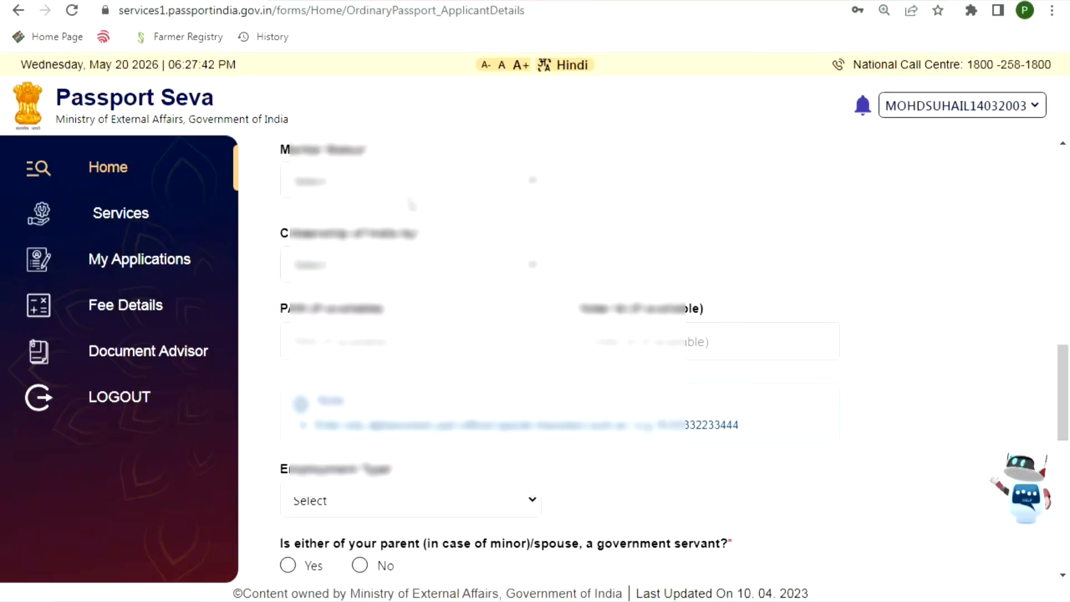
- Set Marital Status to Single and Citizenship of India by Birth
left_click(349, 193)
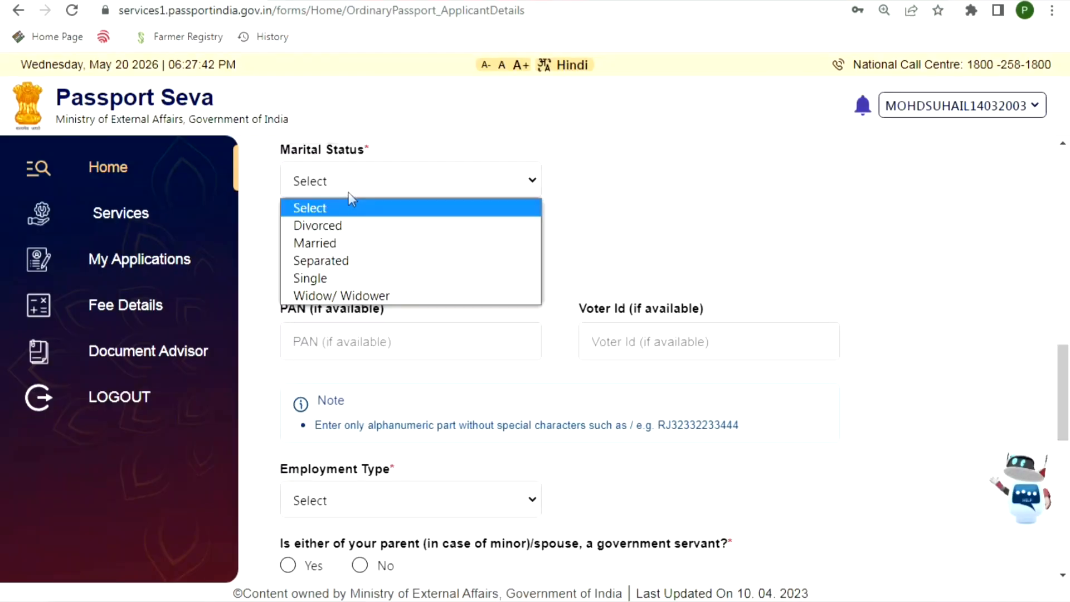
left_click(339, 278)
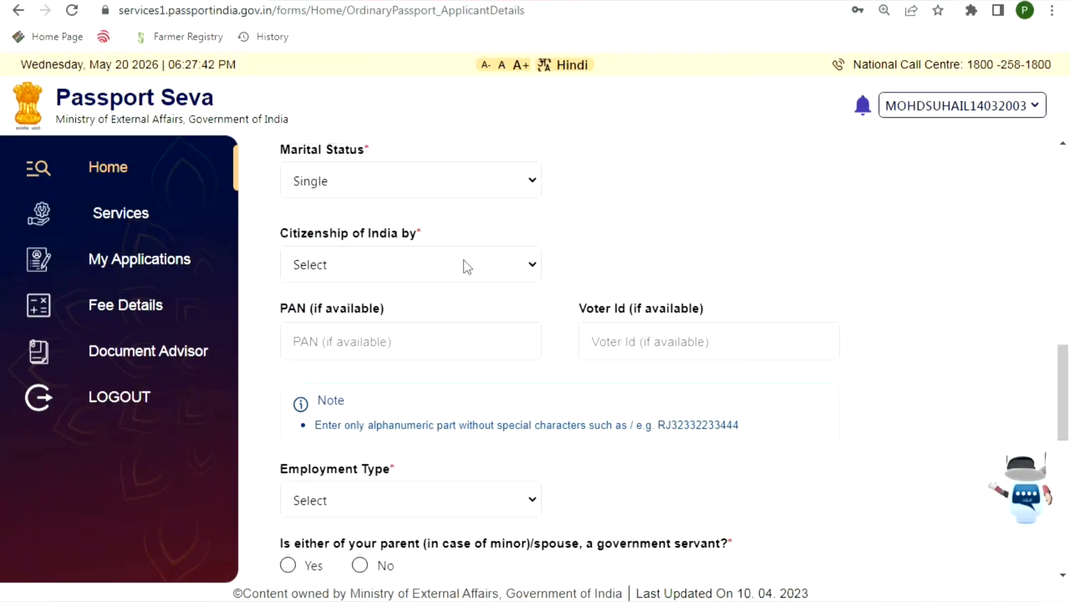
left_click(362, 266)
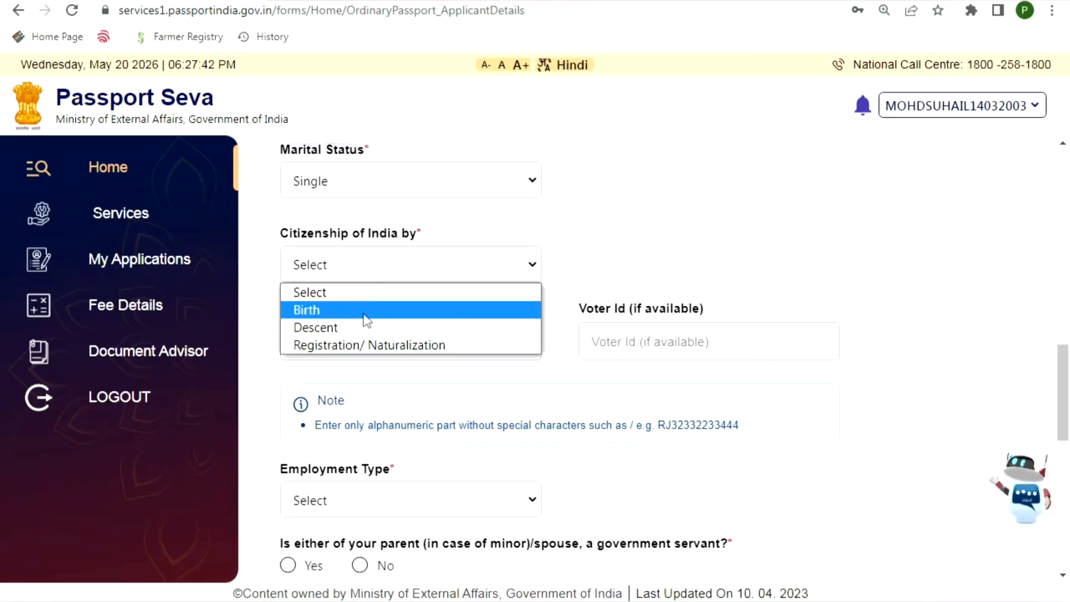
left_click(364, 312)
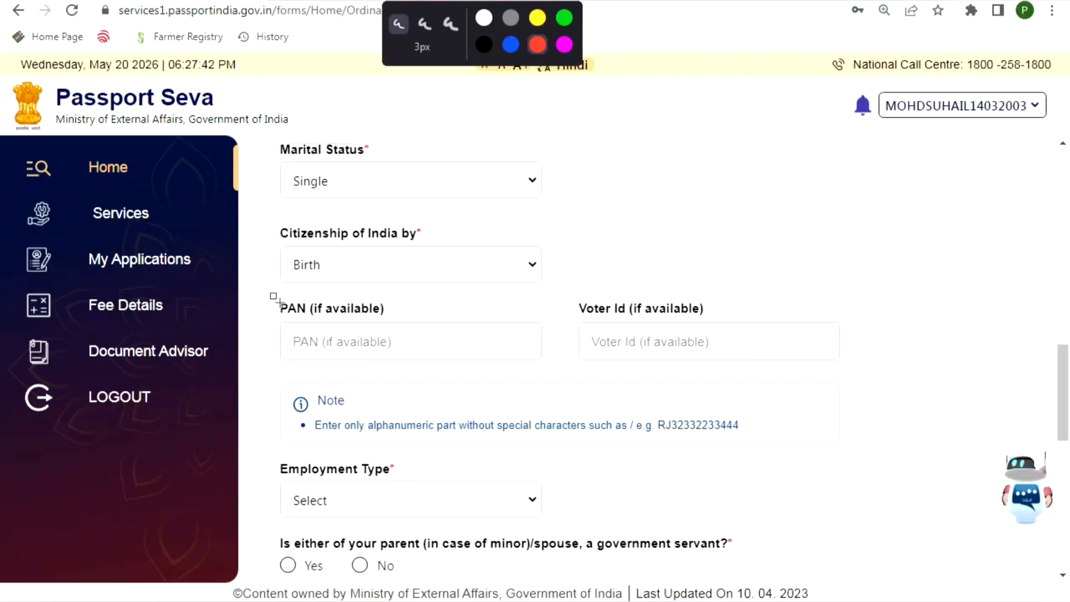
left_click_drag(275, 300, 518, 368)
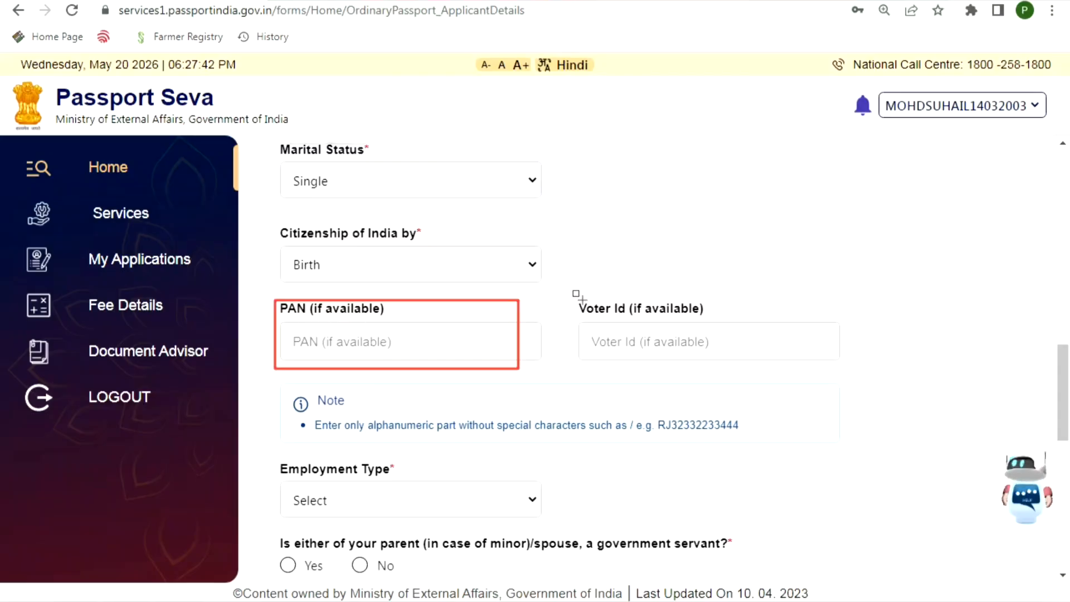
mouse_move(577, 300)
left_mouse_down()
mouse_move(890, 374)
mouse_move(818, 371)
left_mouse_up()
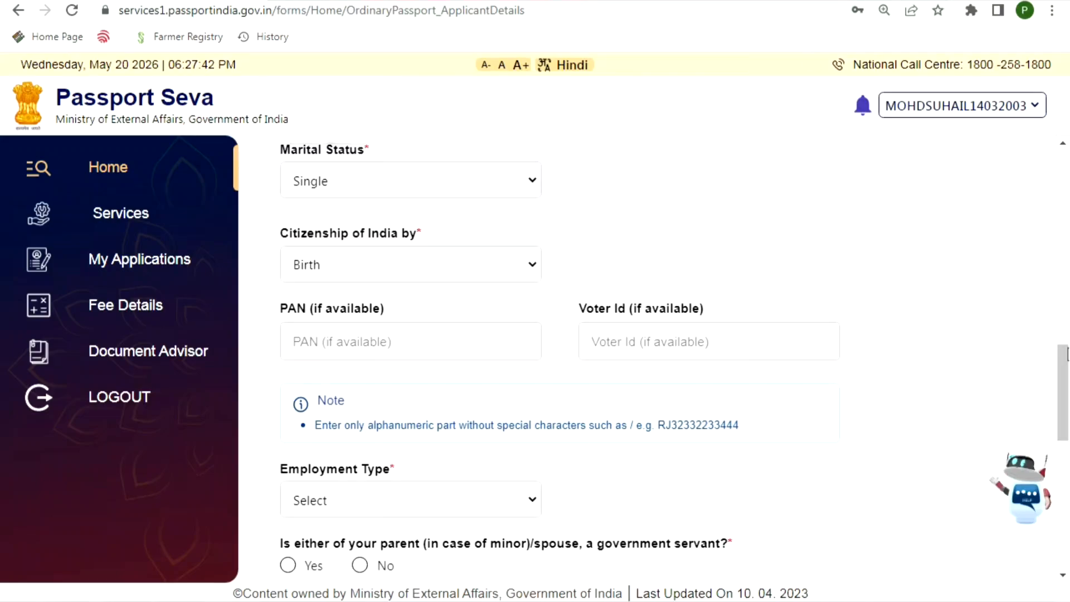
- Set Employment Type to Others and answer No to the parent/spouse government-servant question
scroll(526, 446, "down", 4)
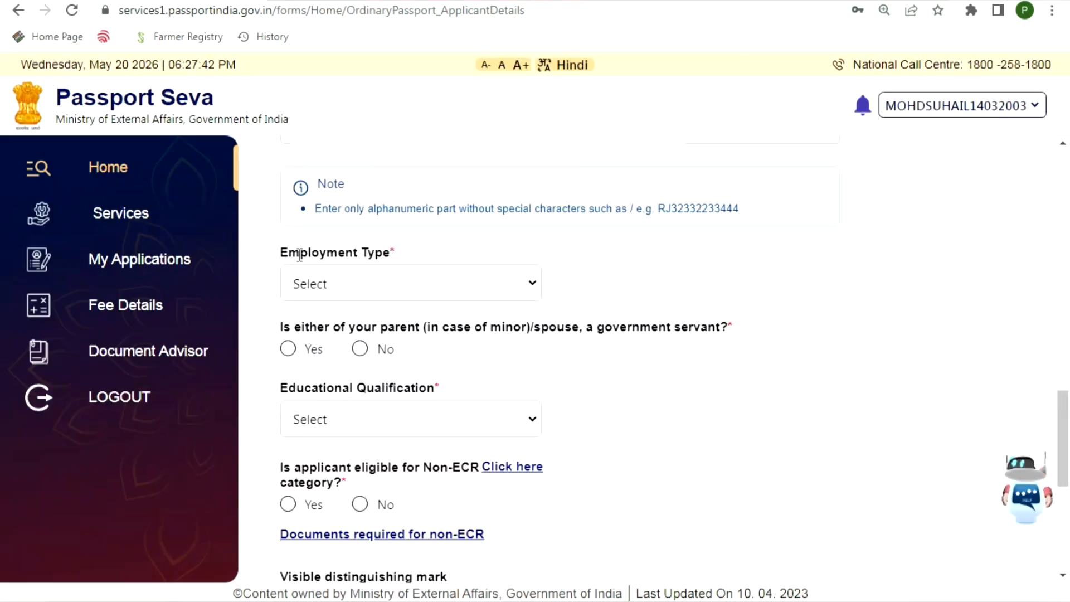
left_click(322, 282)
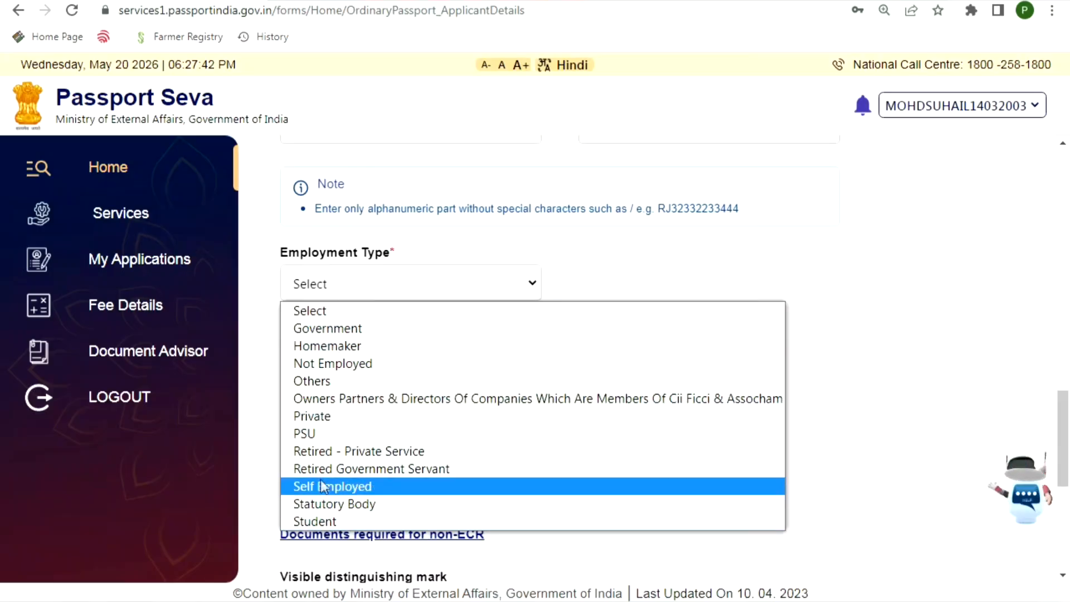
left_click(341, 384)
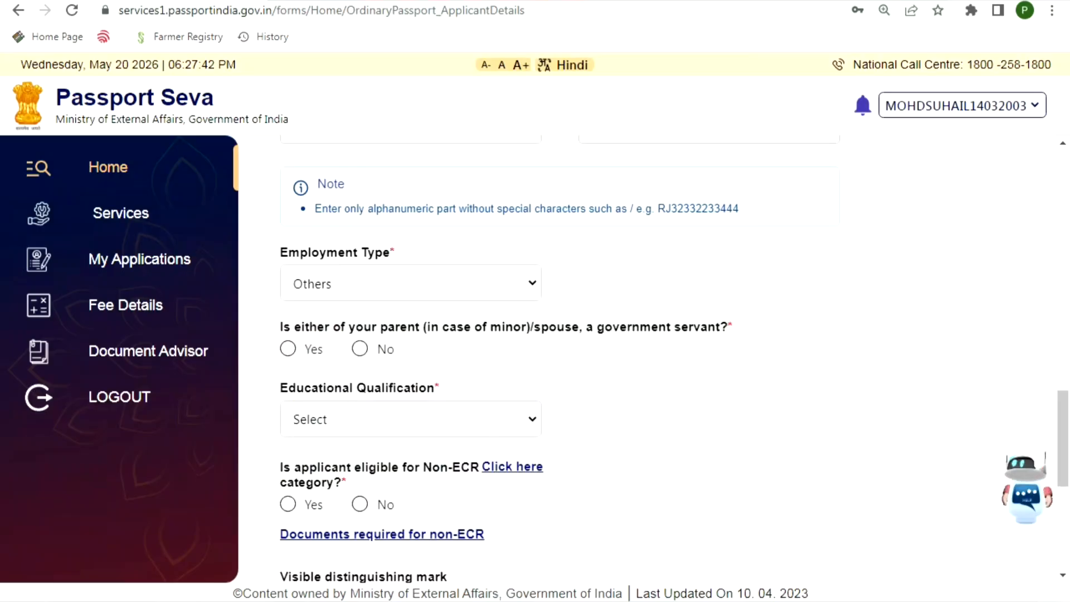
key("ctrl+alt+d")
left_click_drag(273, 312, 750, 367)
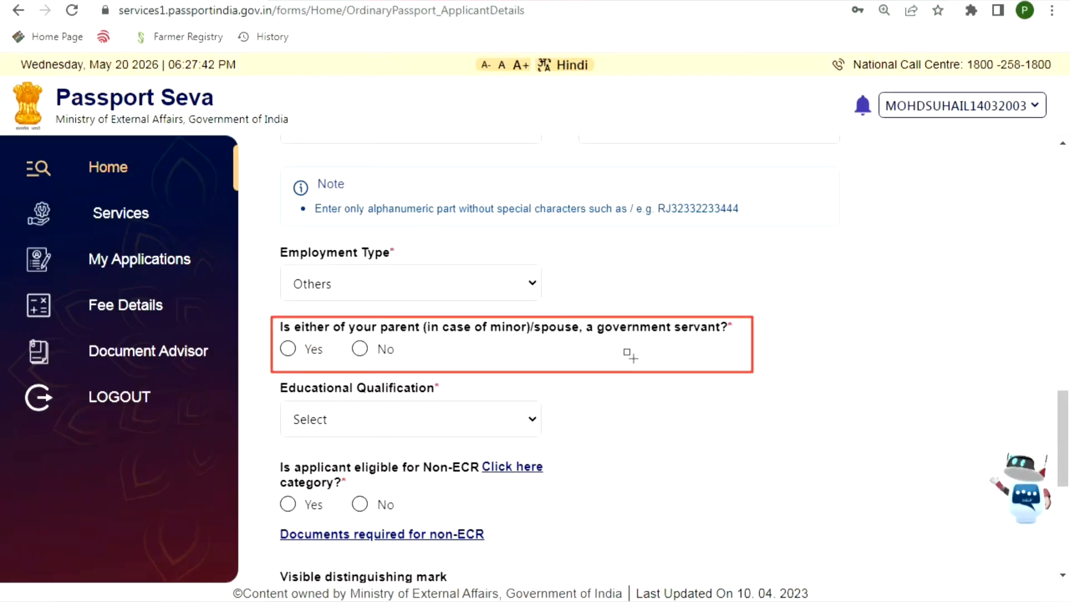
key("Escape")
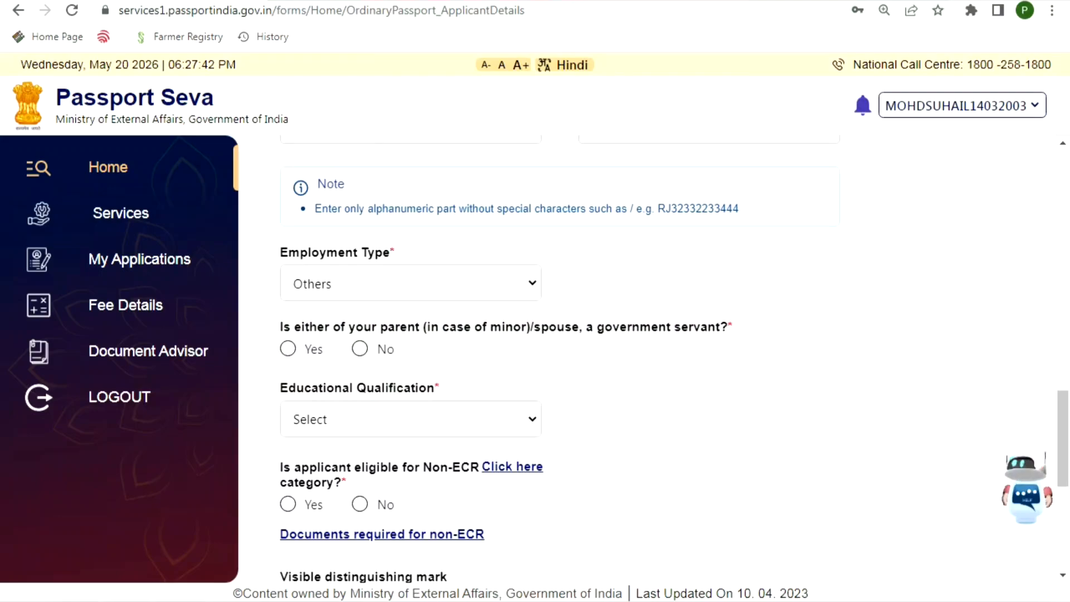
left_click(360, 353)
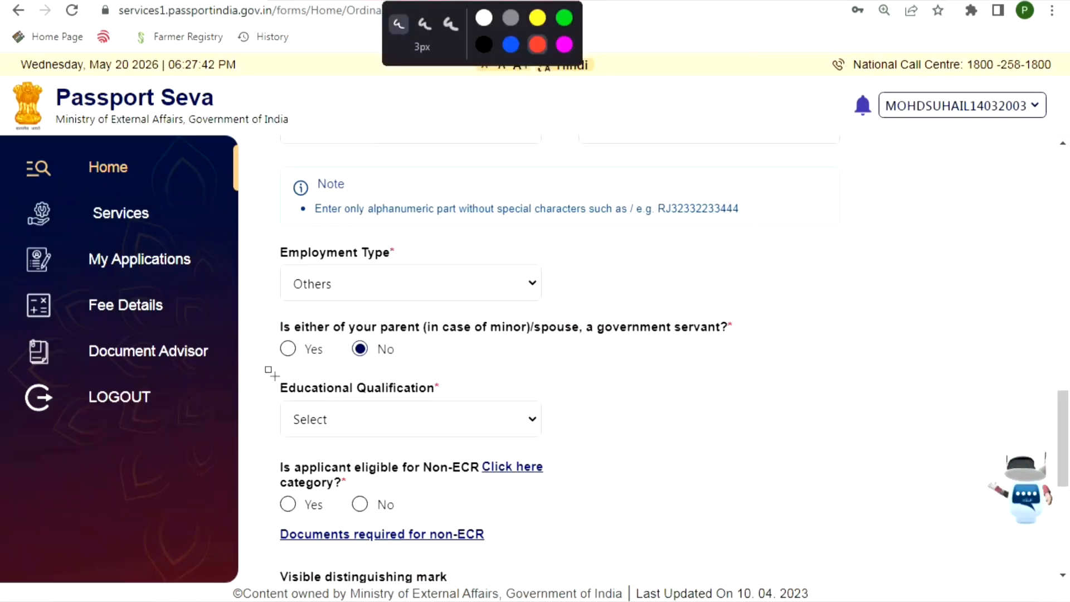
left_click_drag(270, 377, 561, 443)
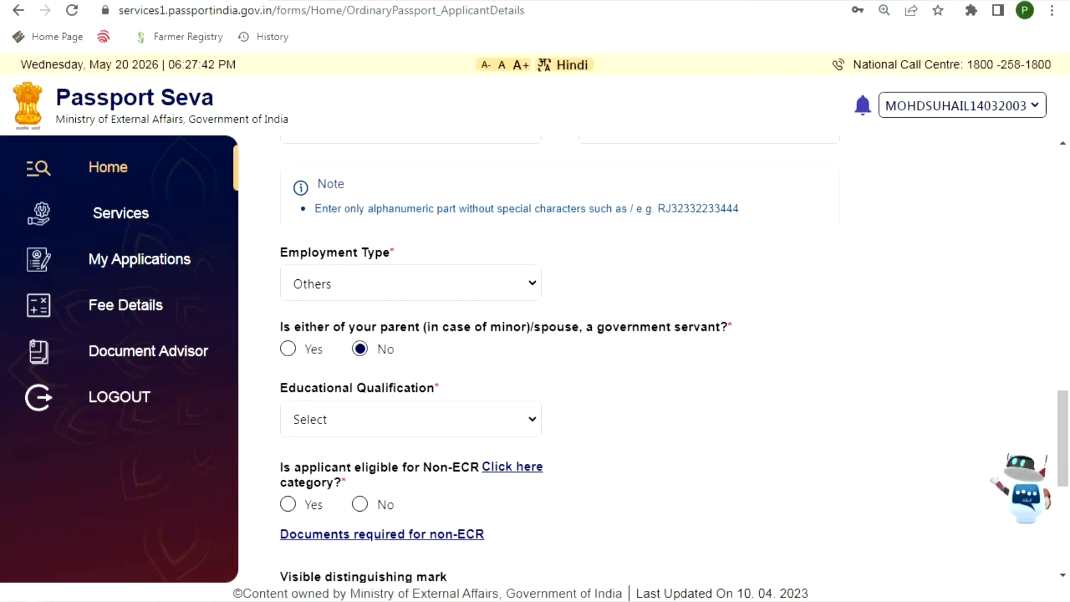
left_click(411, 417)
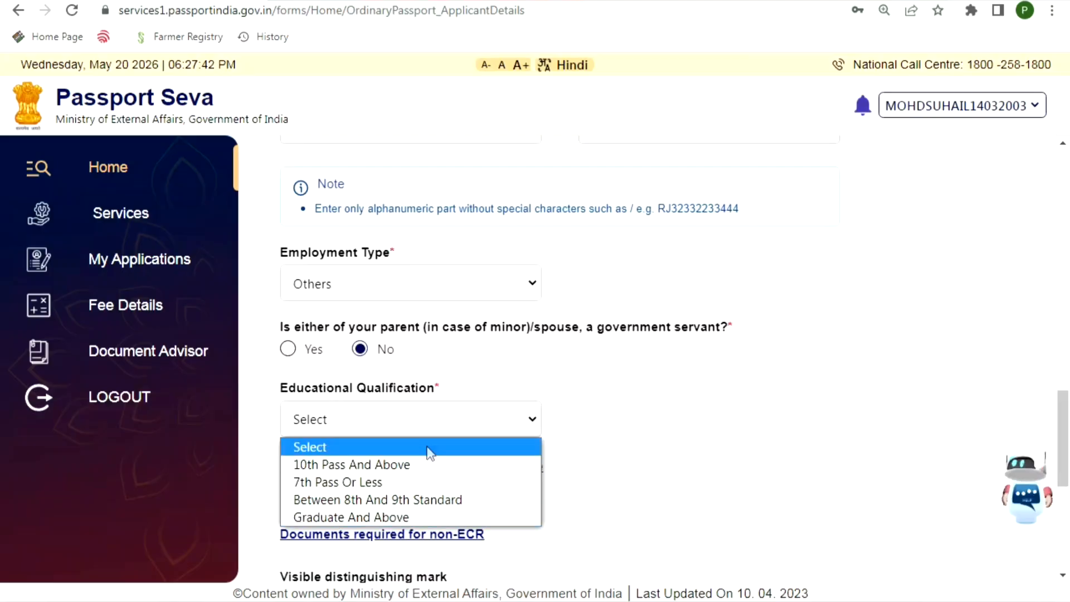
- Choose Graduate And Above as the educational qualification, keeping Non-ECR eligibility at Yes
left_click(597, 394)
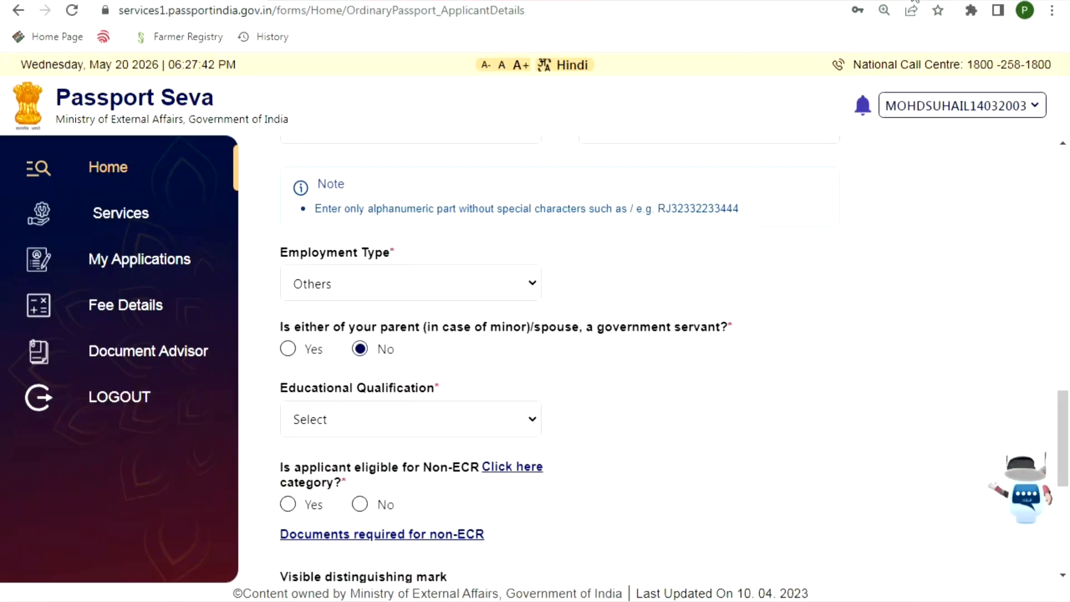
left_click(332, 426)
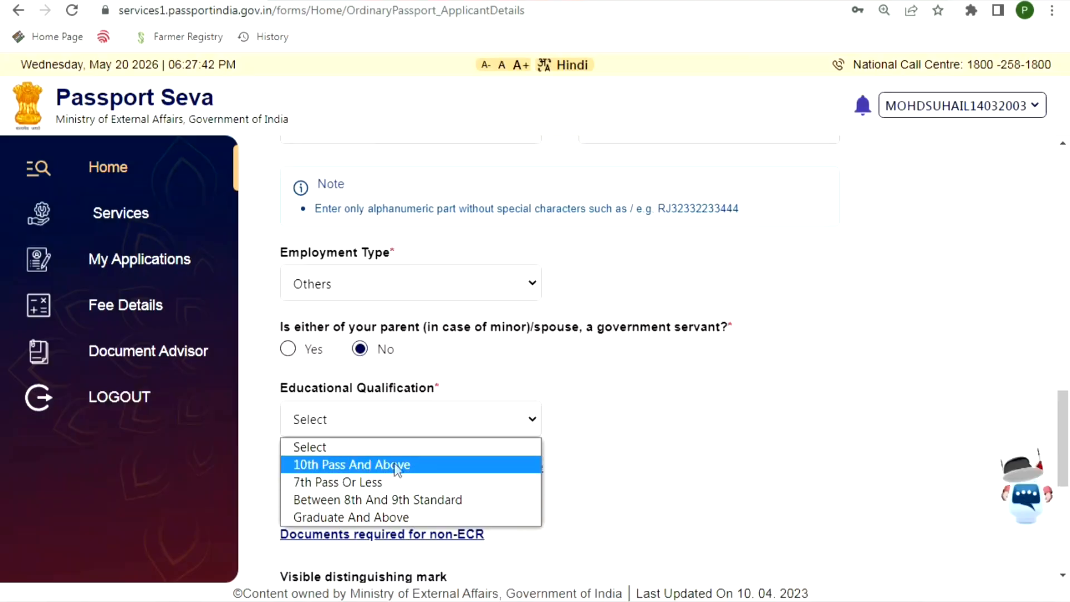
left_click(378, 521)
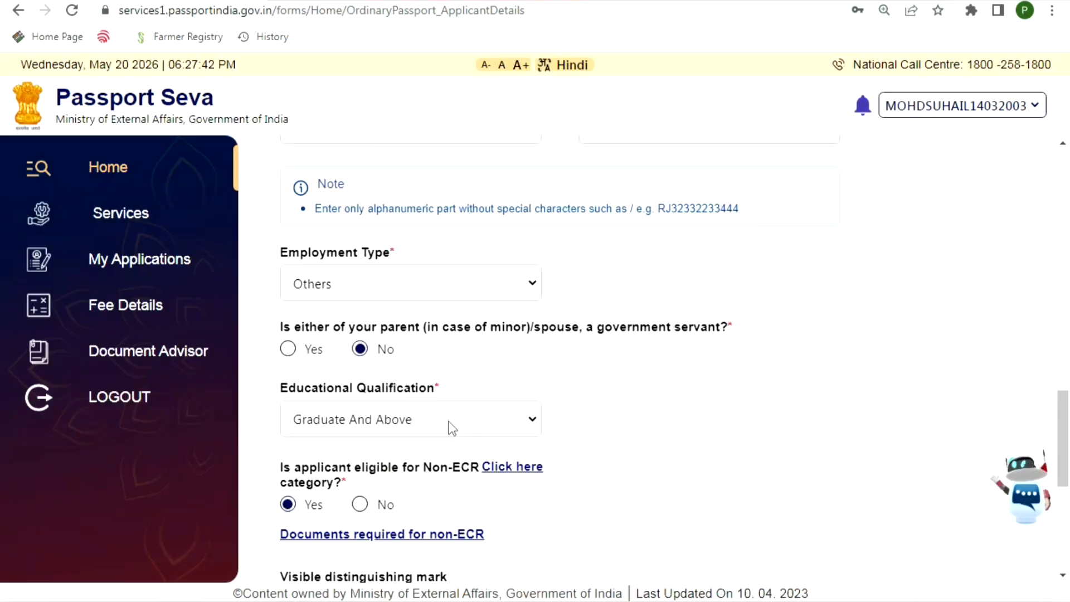
scroll(452, 428, "down", 2)
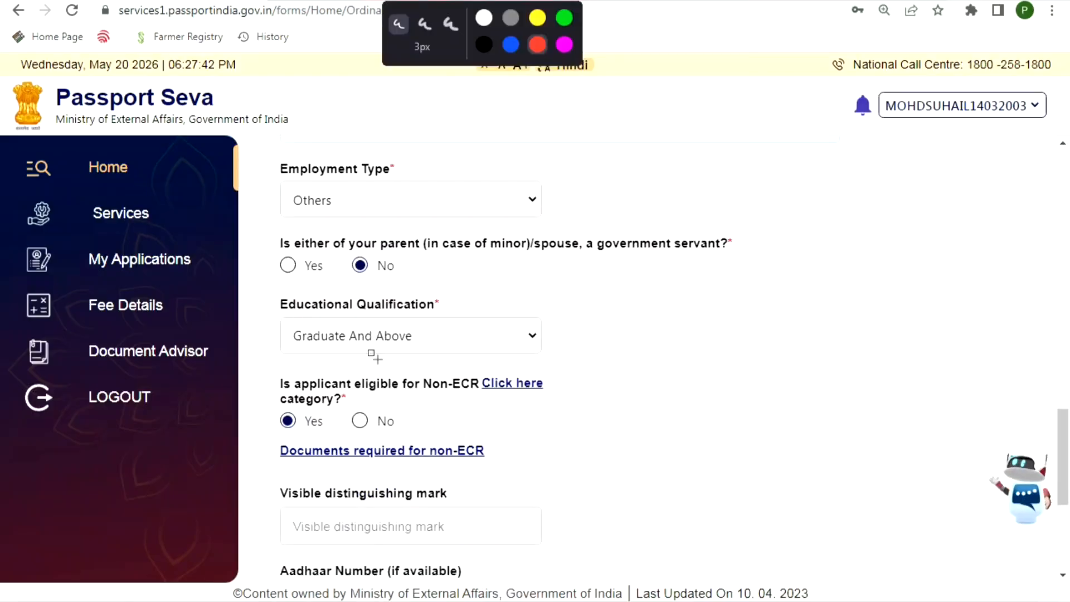
left_click_drag(265, 370, 565, 433)
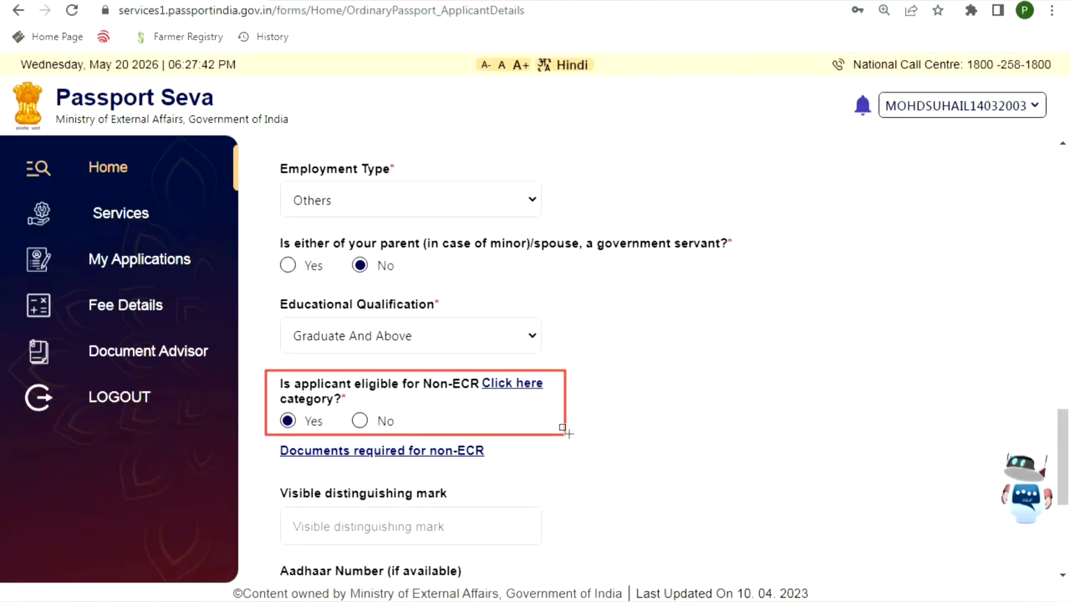
left_click_drag(416, 365, 484, 415)
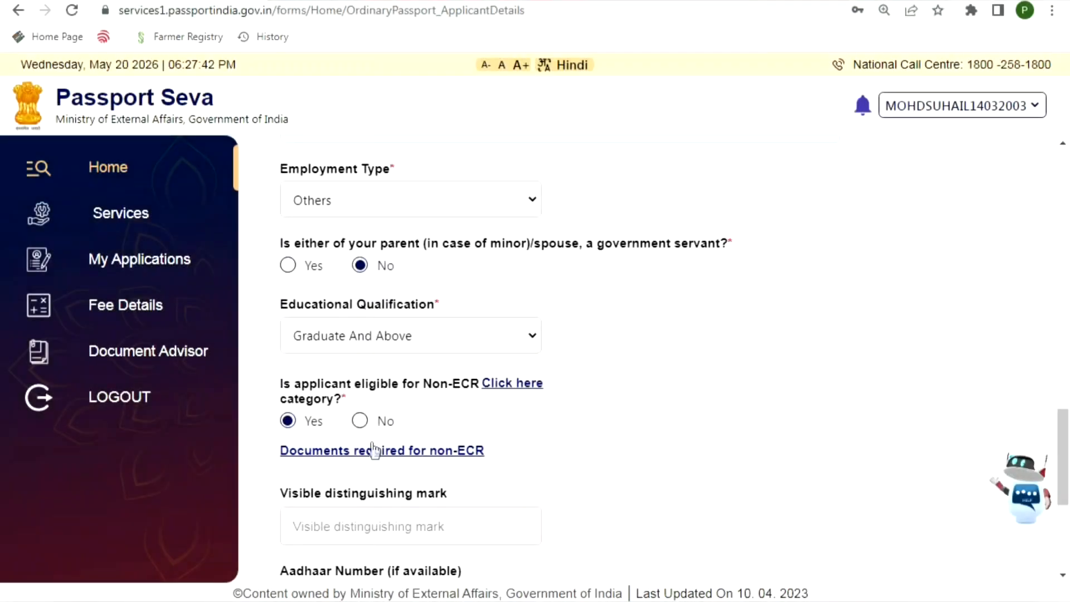
scroll(595, 426, "down", 3)
scroll(632, 378, "down", 2)
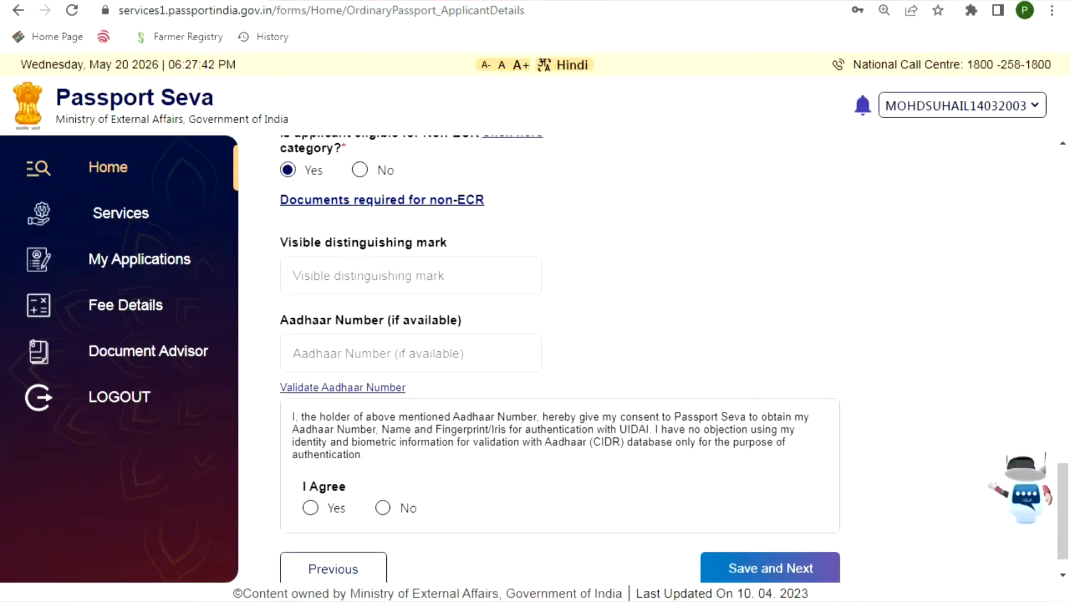
- Enter the Aadhaar number, agree to the Aadhaar consent, and save the applicant details
left_click_drag(275, 233, 546, 294)
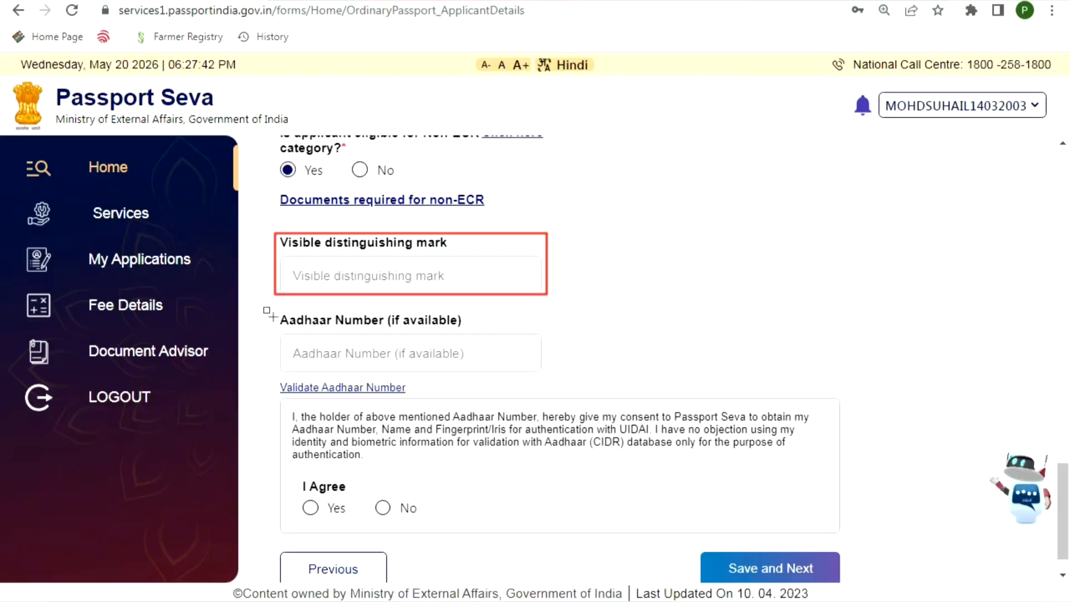
left_click_drag(269, 317, 573, 380)
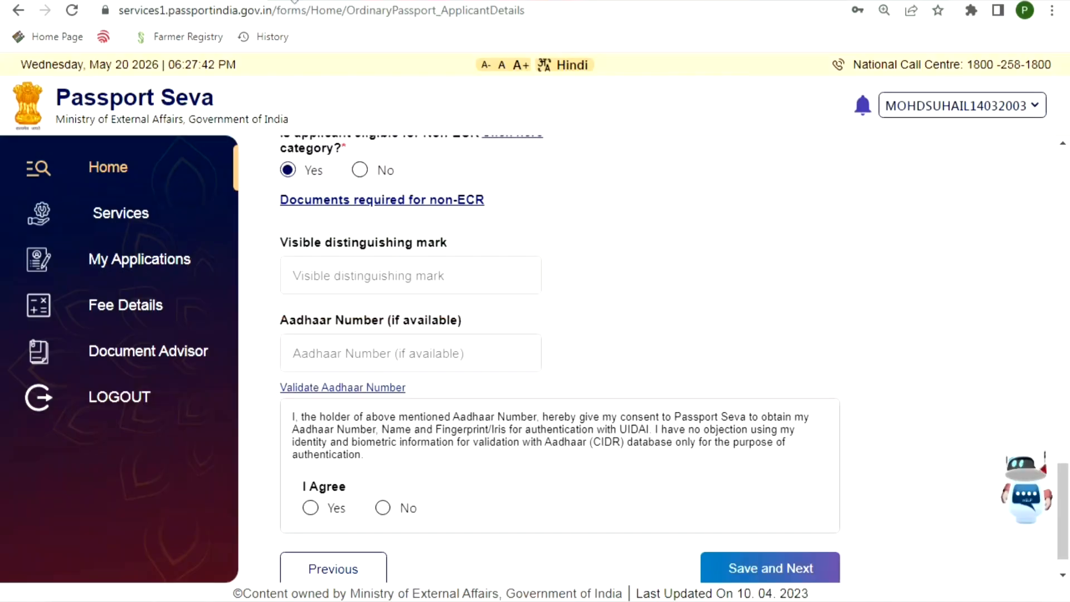
left_click(429, 351)
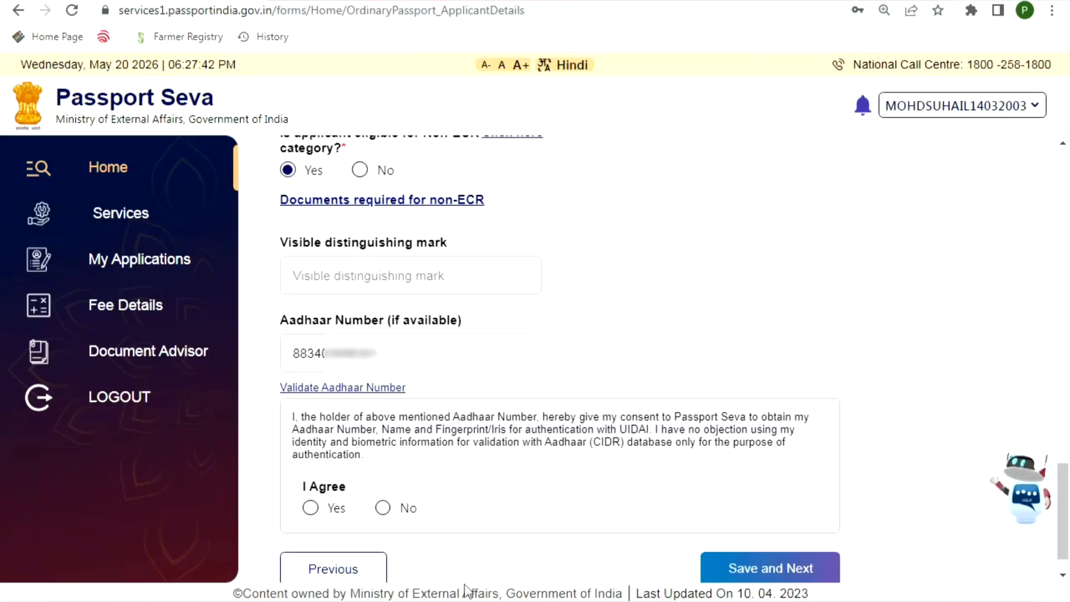
left_click(308, 508)
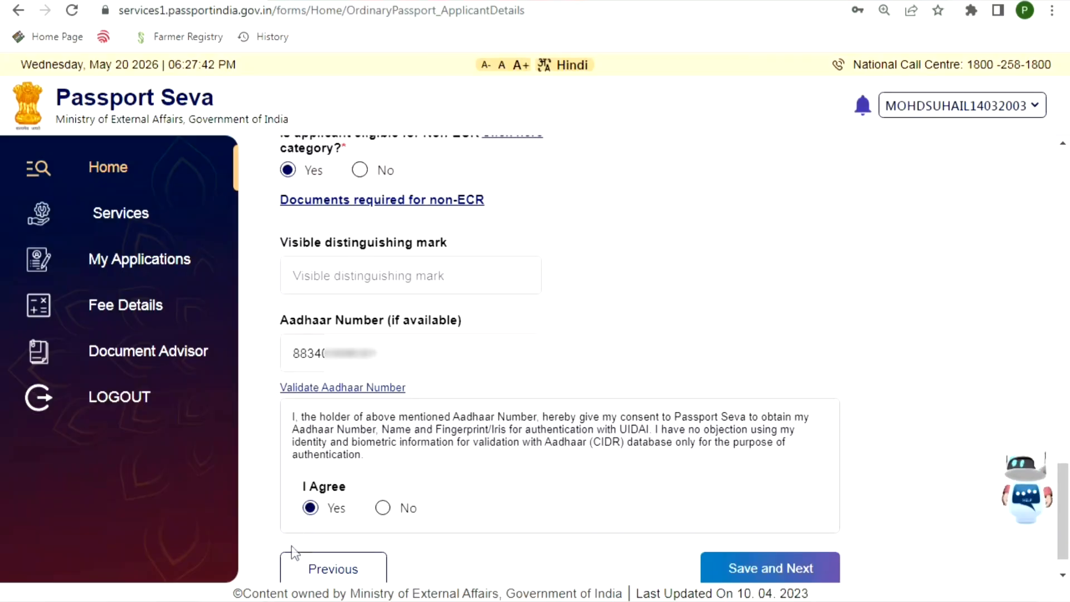
left_click(772, 573)
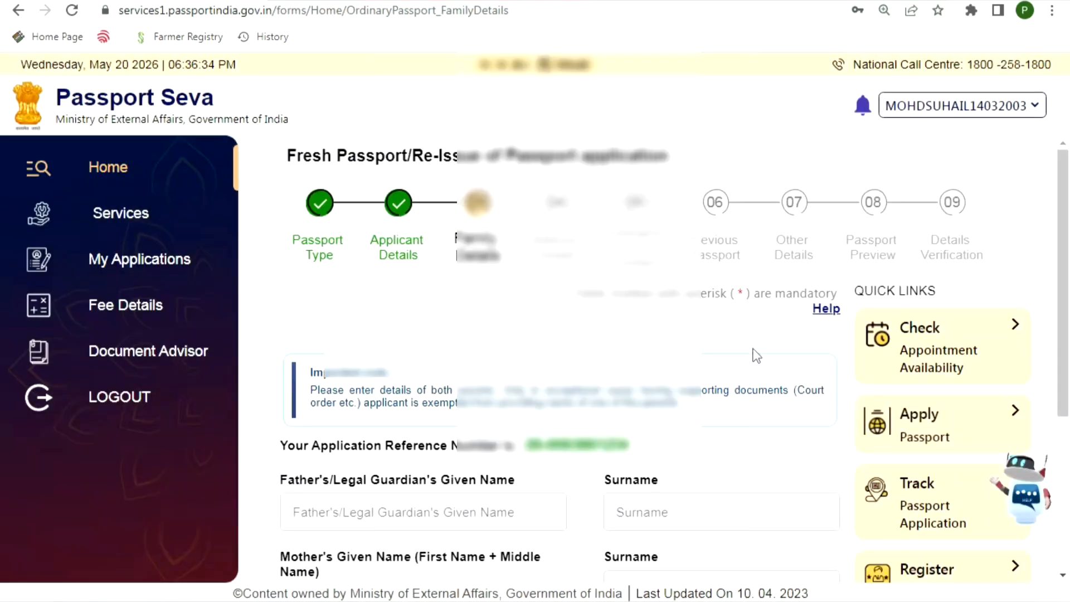
- Enter the father's and mother's given names and surnames, then save the Family Details step
left_click_drag(1064, 173, 1053, 311)
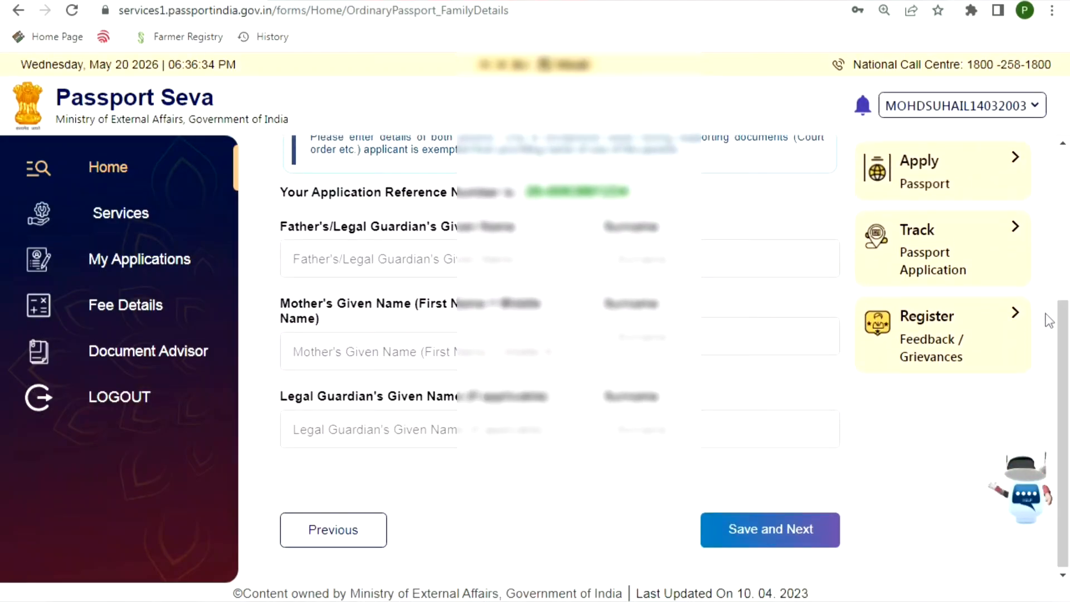
mouse_move(499, 3)
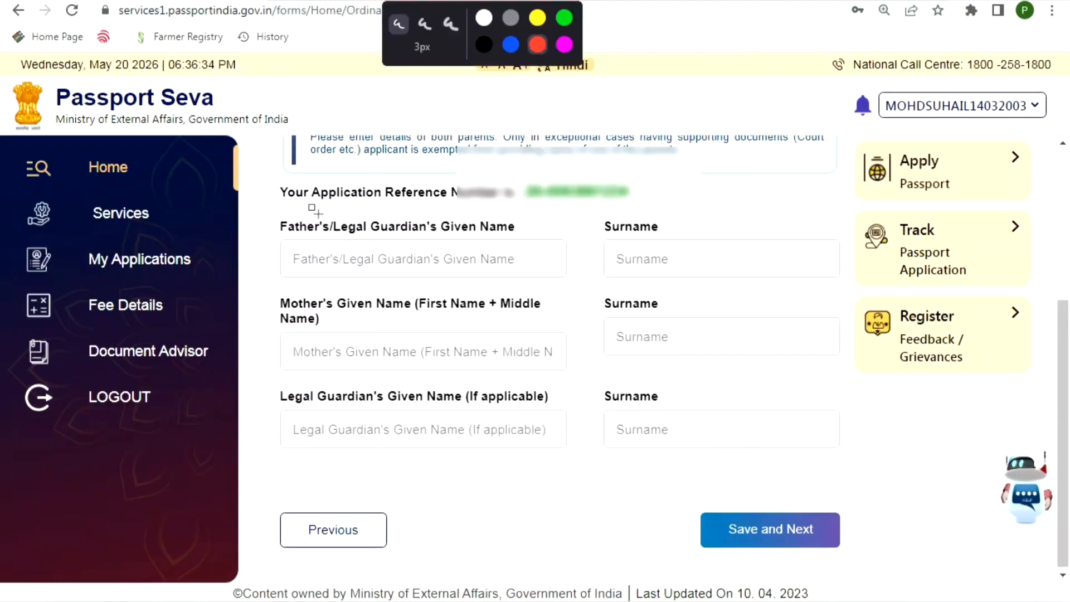
left_click_drag(273, 220, 532, 277)
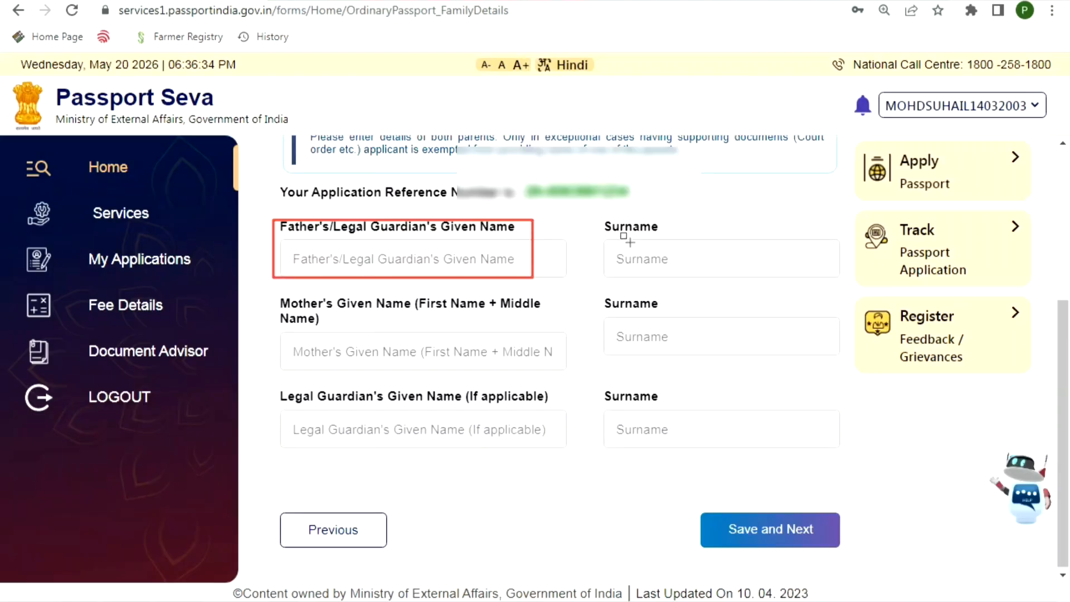
left_click_drag(596, 223, 836, 283)
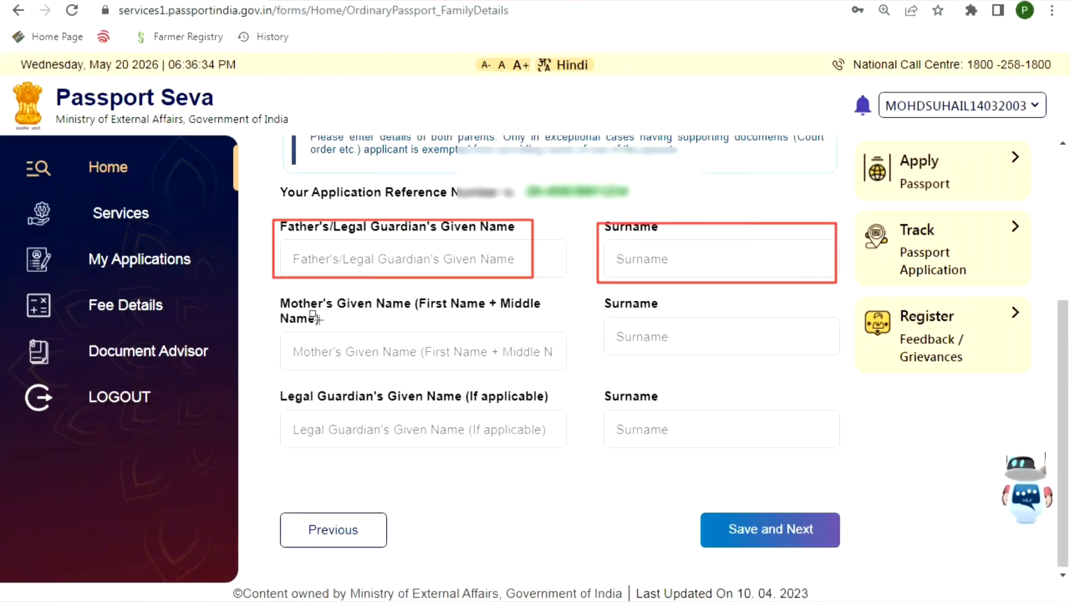
mouse_move(271, 301)
left_mouse_down()
mouse_move(547, 382)
mouse_move(580, 372)
left_mouse_up()
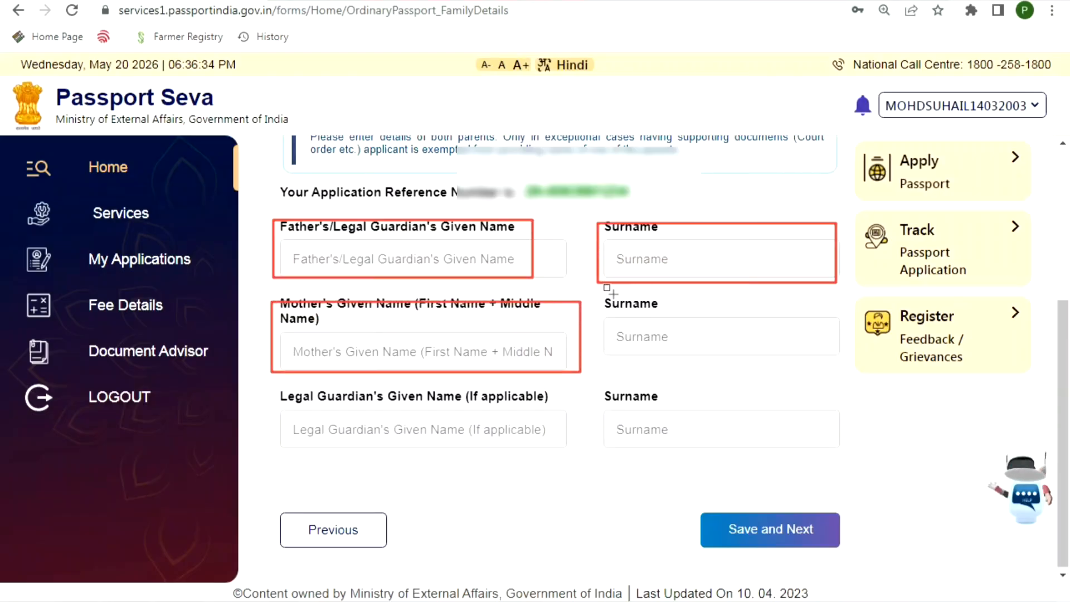
mouse_move(608, 296)
left_mouse_down()
mouse_move(756, 362)
mouse_move(834, 367)
left_mouse_up()
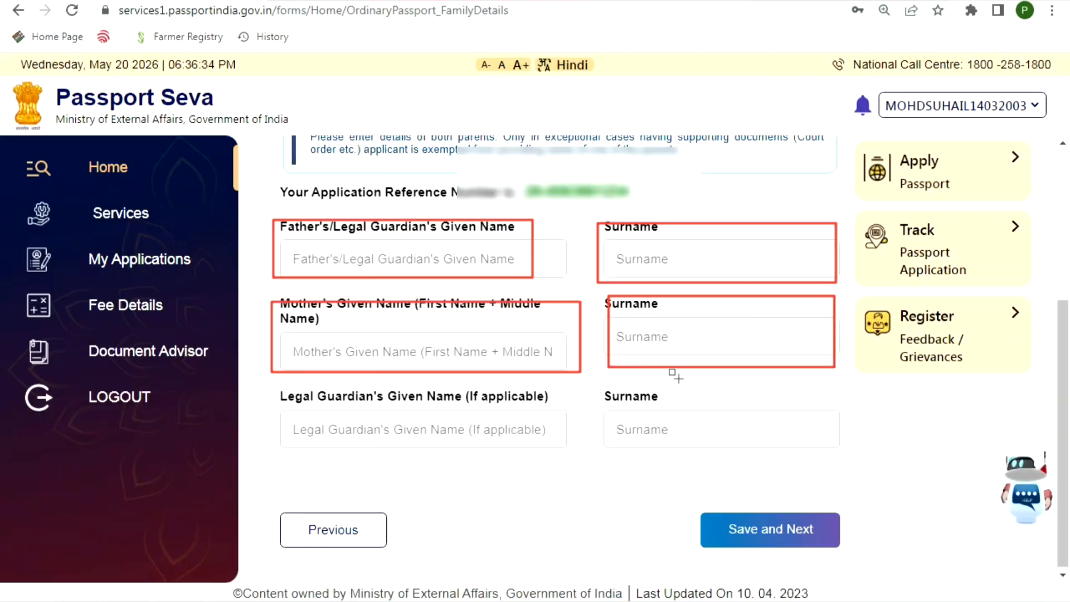
mouse_move(271, 389)
left_mouse_down()
mouse_move(592, 442)
mouse_move(578, 452)
left_mouse_up()
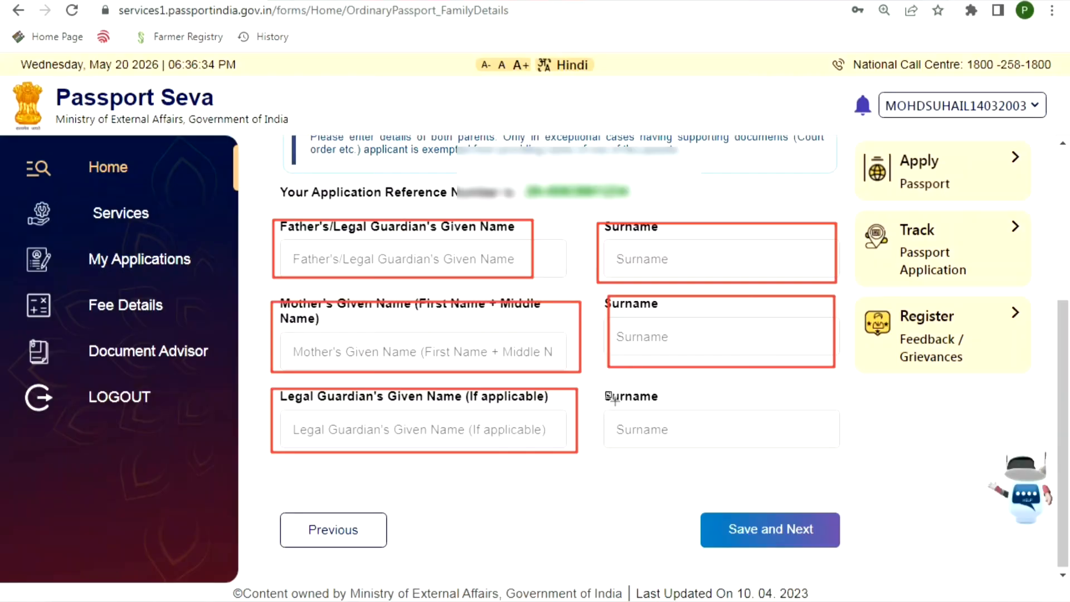
left_click_drag(597, 386, 839, 452)
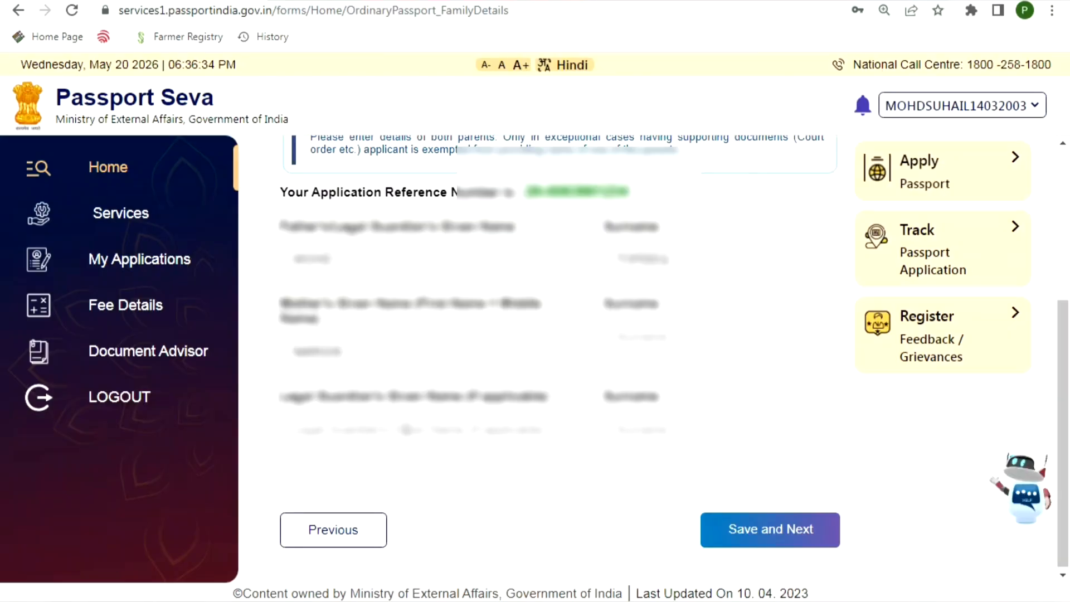
left_click(751, 534)
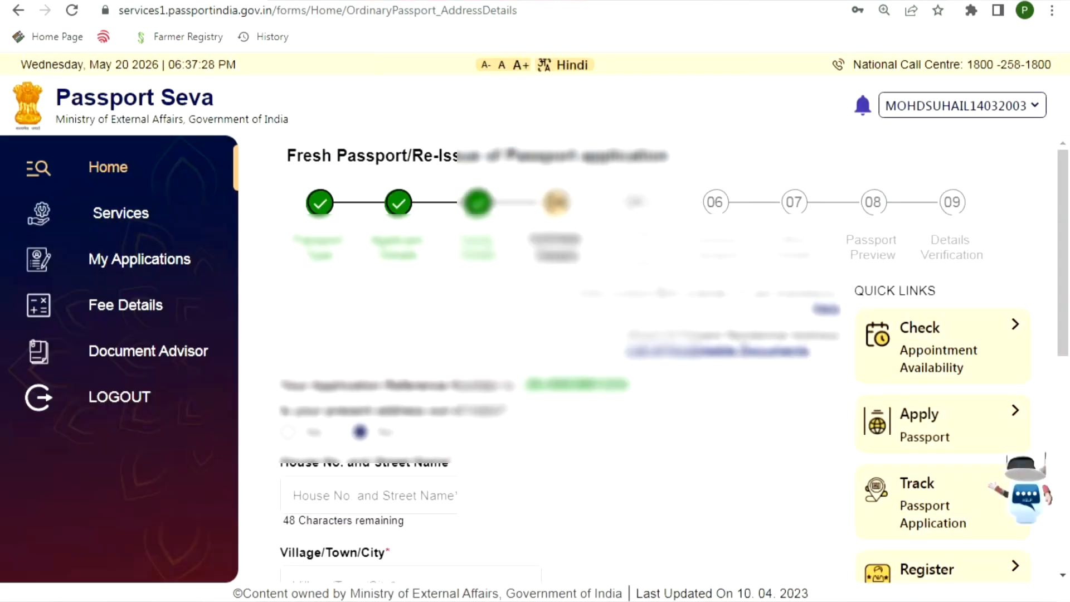
- Outline the House No. and Street Name, PIN Code, State/UT, District and Police Station fields of the present address
left_click_drag(1067, 191, 1051, 310)
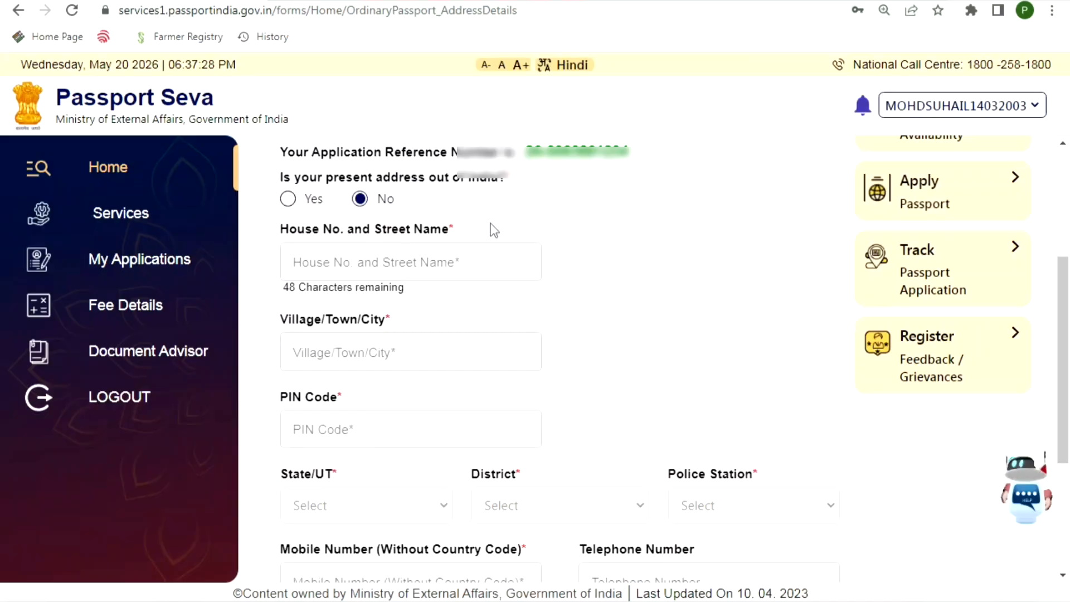
mouse_move(485, 2)
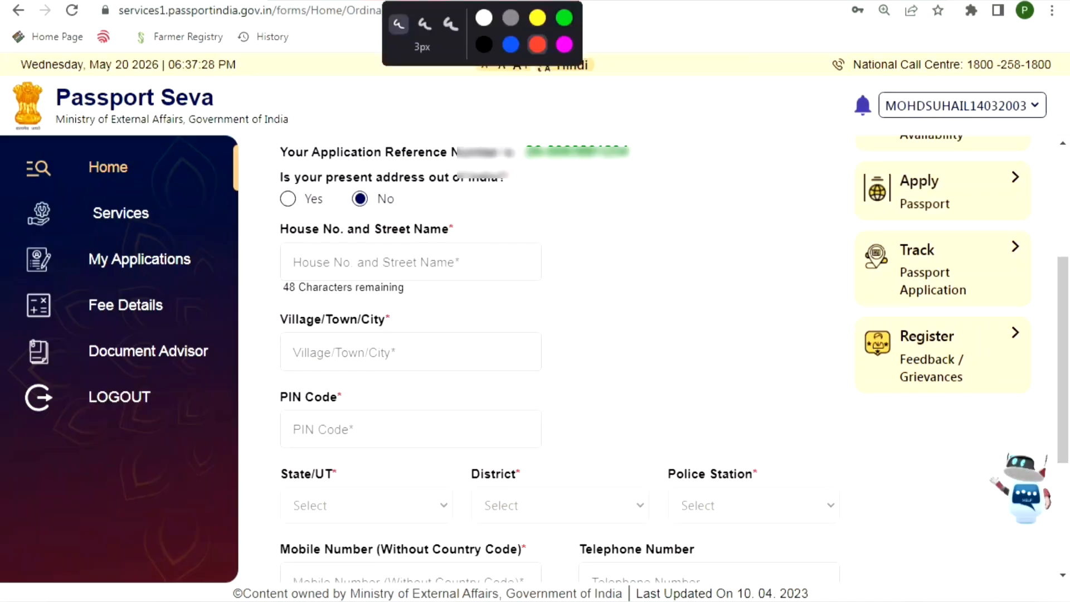
mouse_move(264, 166)
left_mouse_down()
mouse_move(416, 204)
mouse_move(538, 216)
left_mouse_up()
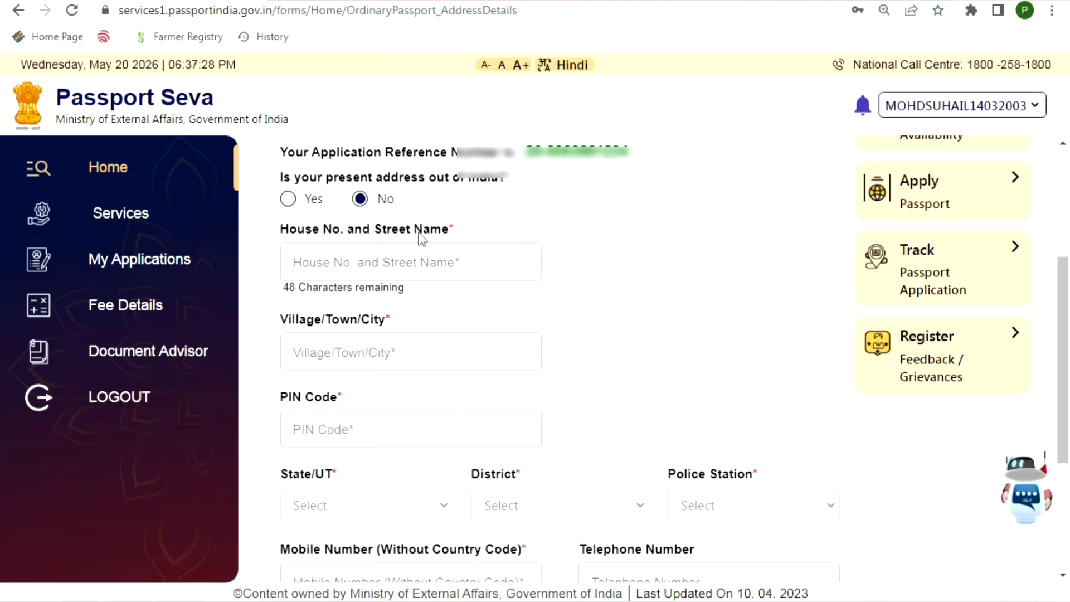
left_click(350, 259)
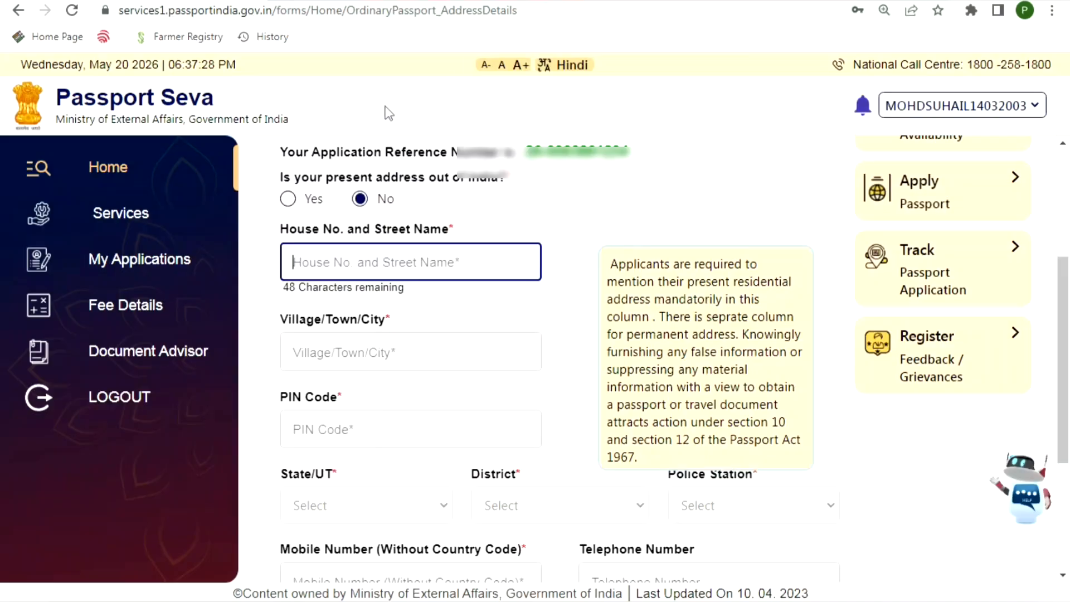
key("ctrl+shift+d")
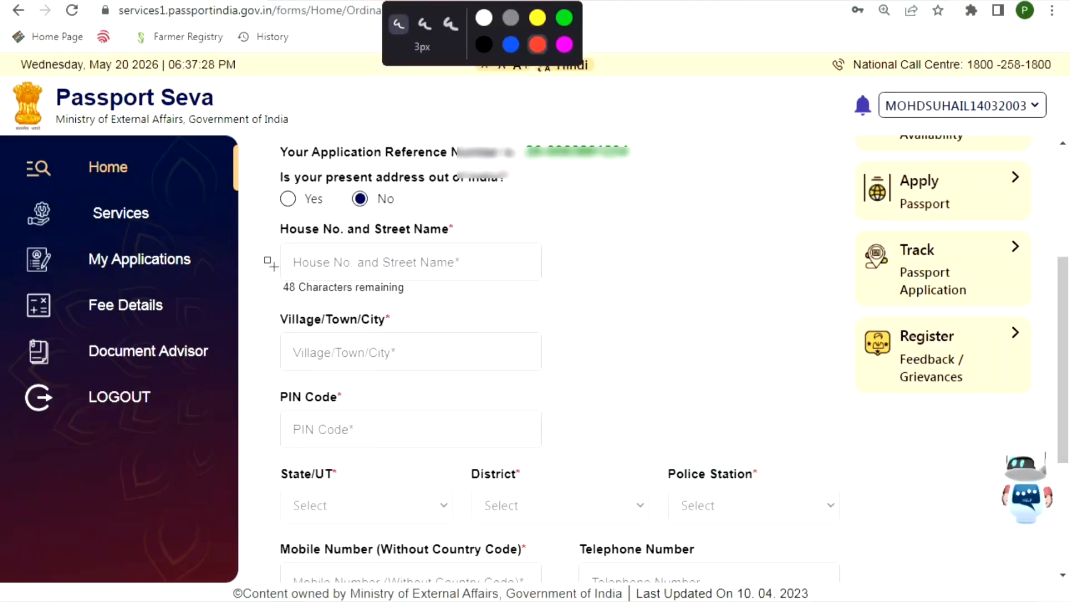
left_click_drag(275, 243, 525, 283)
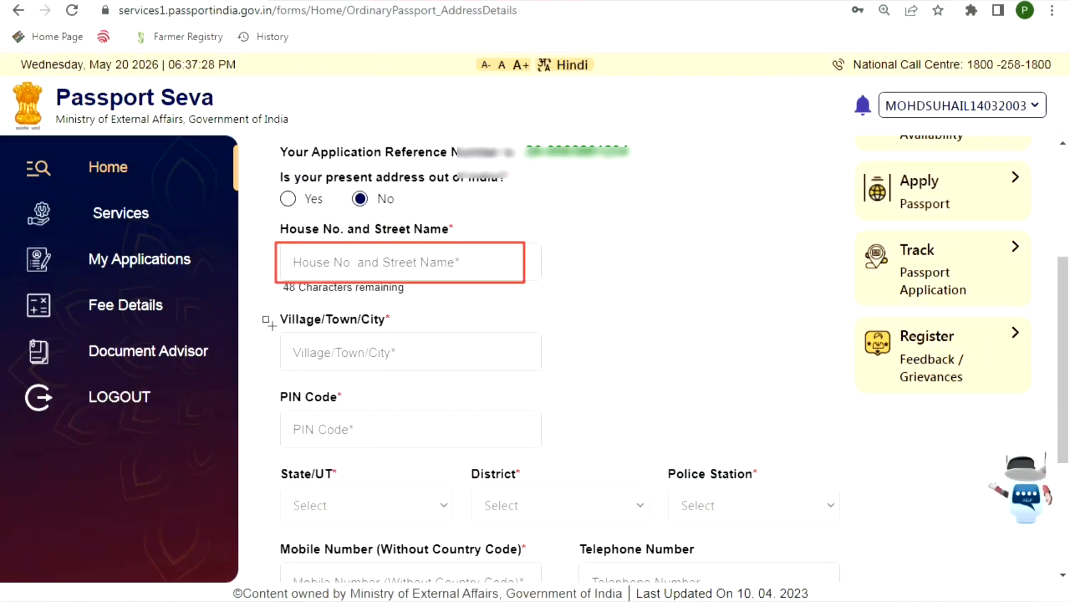
left_click_drag(267, 326, 553, 382)
left_click_drag(269, 406, 548, 457)
mouse_move(273, 481)
left_mouse_down()
mouse_move(446, 530)
mouse_move(454, 522)
left_mouse_up()
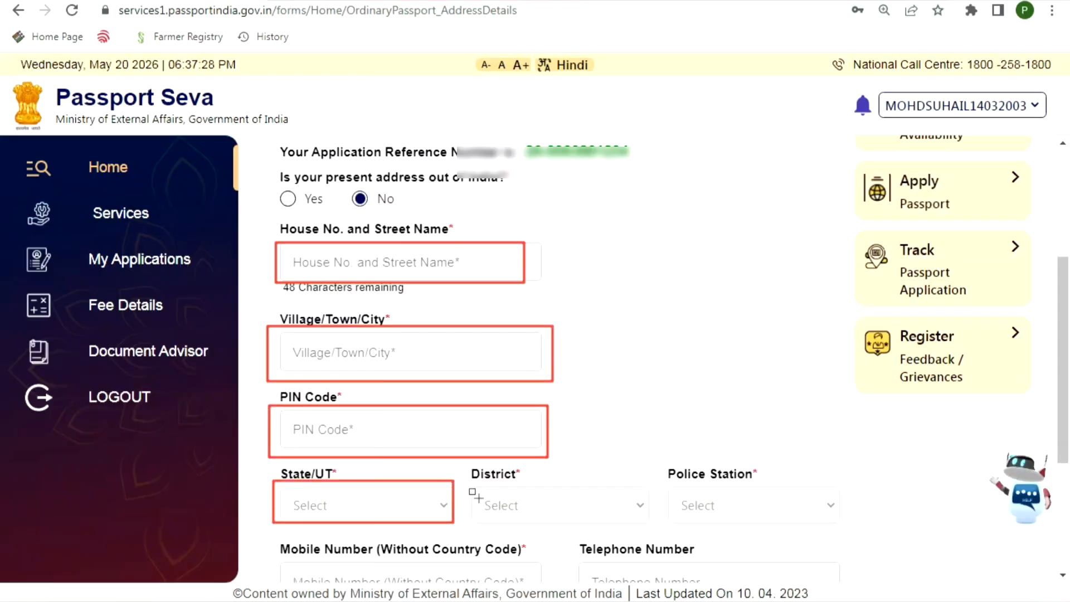
mouse_move(481, 478)
left_mouse_down()
mouse_move(565, 516)
mouse_move(656, 533)
mouse_move(653, 525)
left_mouse_up()
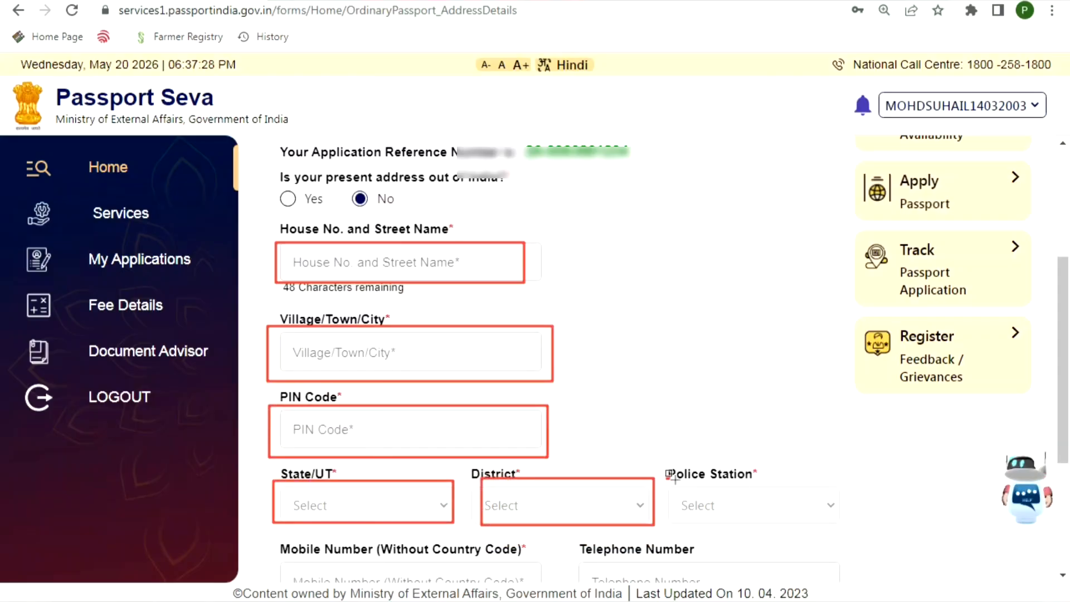
mouse_move(674, 478)
left_mouse_down()
mouse_move(813, 528)
mouse_move(839, 525)
left_mouse_up()
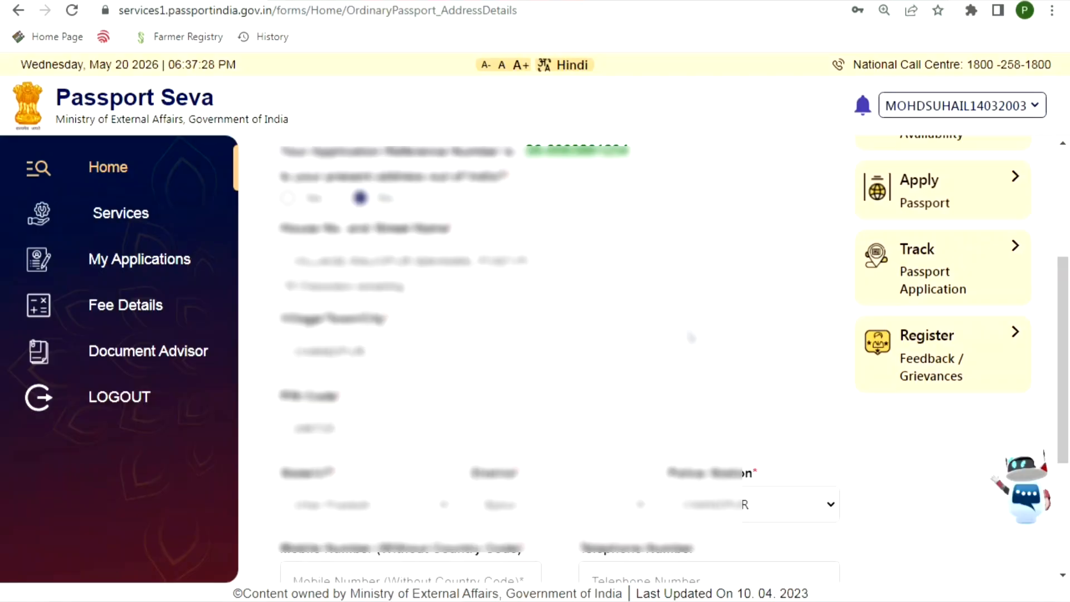
- Scroll down and highlight the mobile number and e-mail fields of the present address
scroll(557, 351, "down", 3)
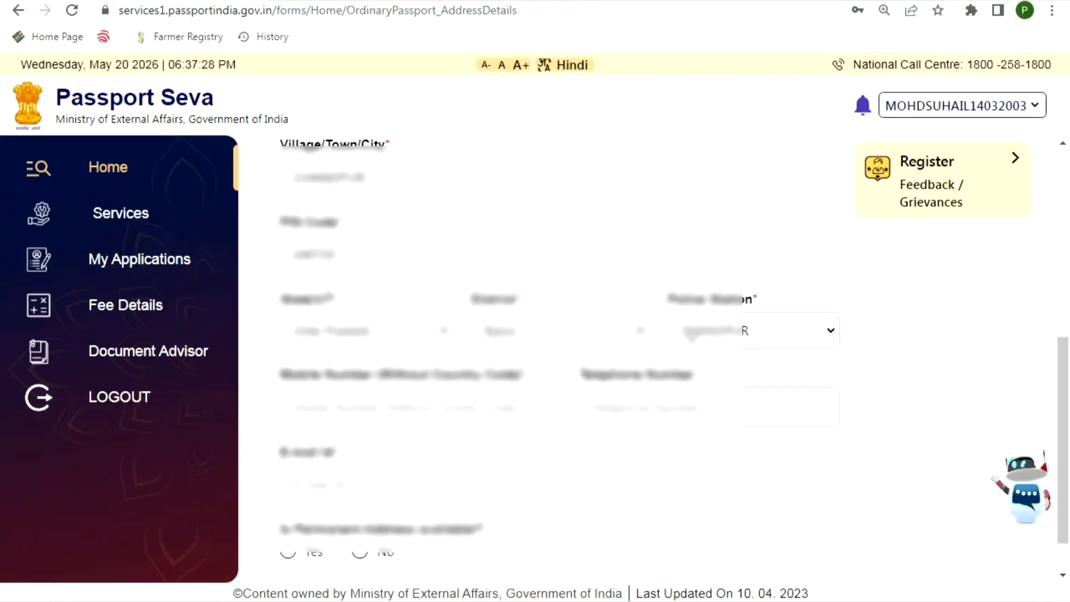
scroll(690, 336, "down", 1)
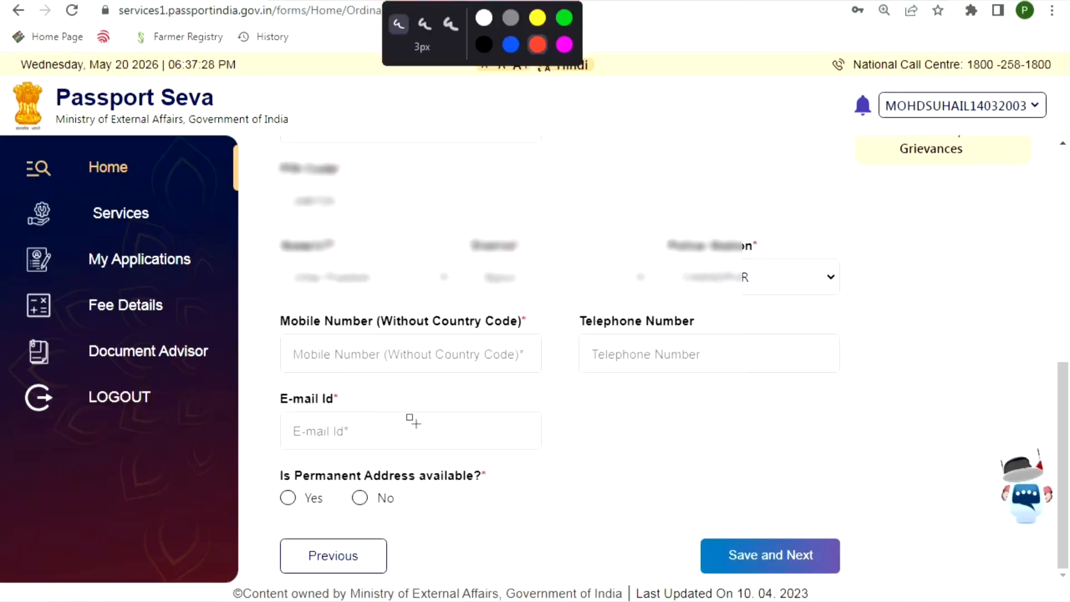
mouse_move(265, 317)
left_mouse_down()
mouse_move(549, 366)
mouse_move(550, 376)
left_mouse_up()
mouse_move(266, 393)
left_mouse_down()
mouse_move(576, 461)
mouse_move(627, 456)
left_mouse_up()
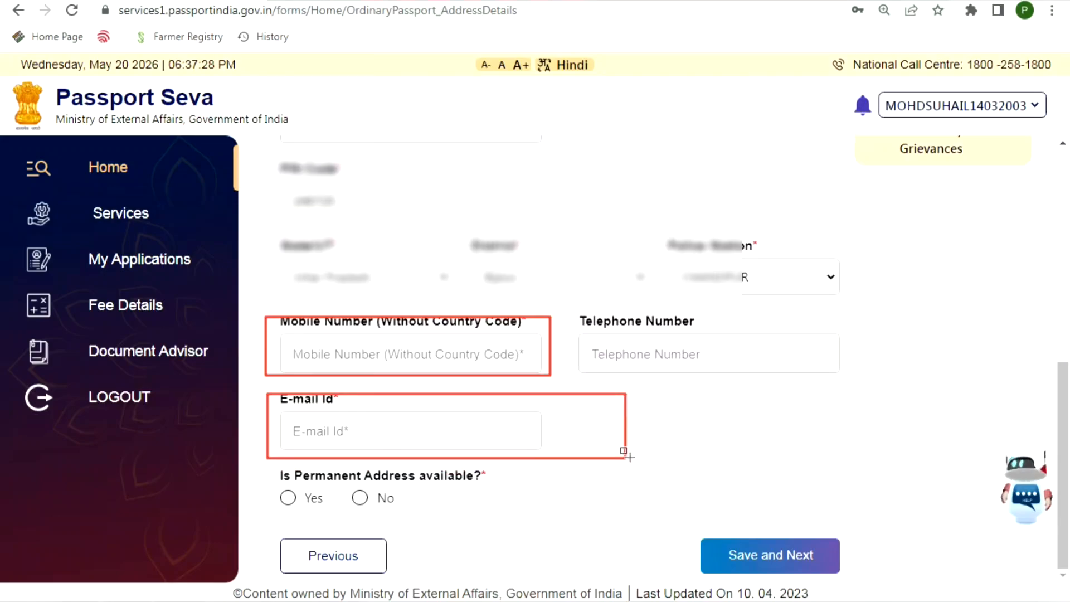
left_click(788, 1)
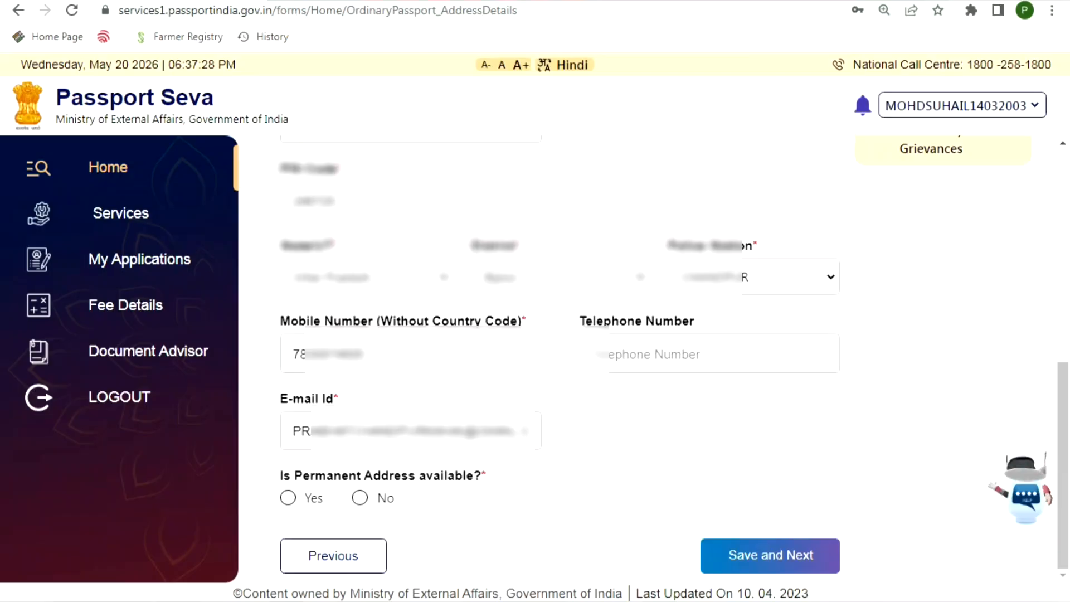
left_click(482, 1)
mouse_move(274, 467)
left_mouse_down()
mouse_move(298, 483)
mouse_move(505, 507)
left_mouse_up()
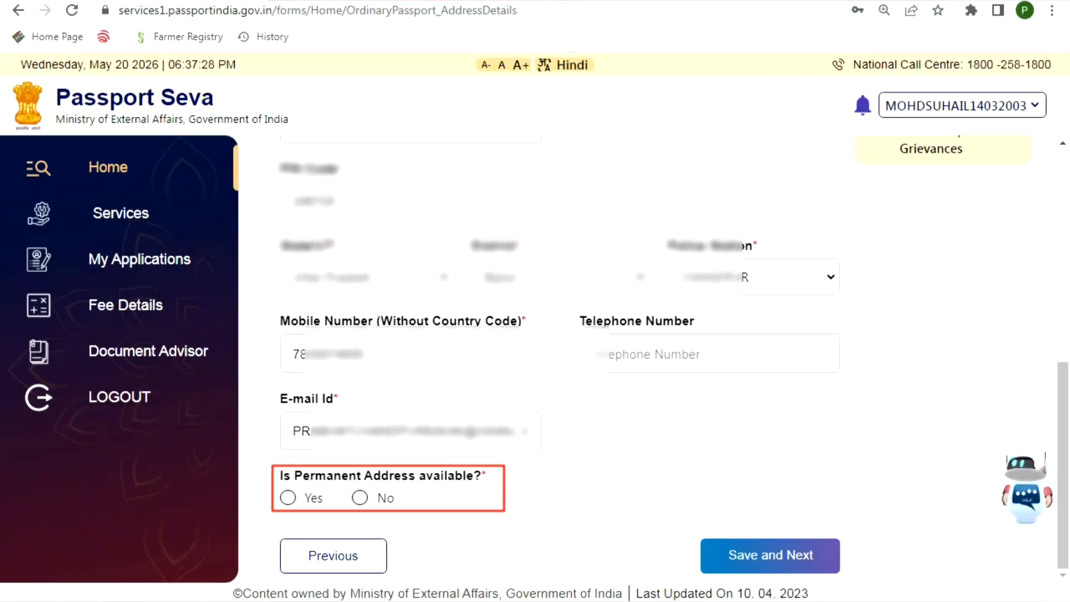
left_click(483, 1)
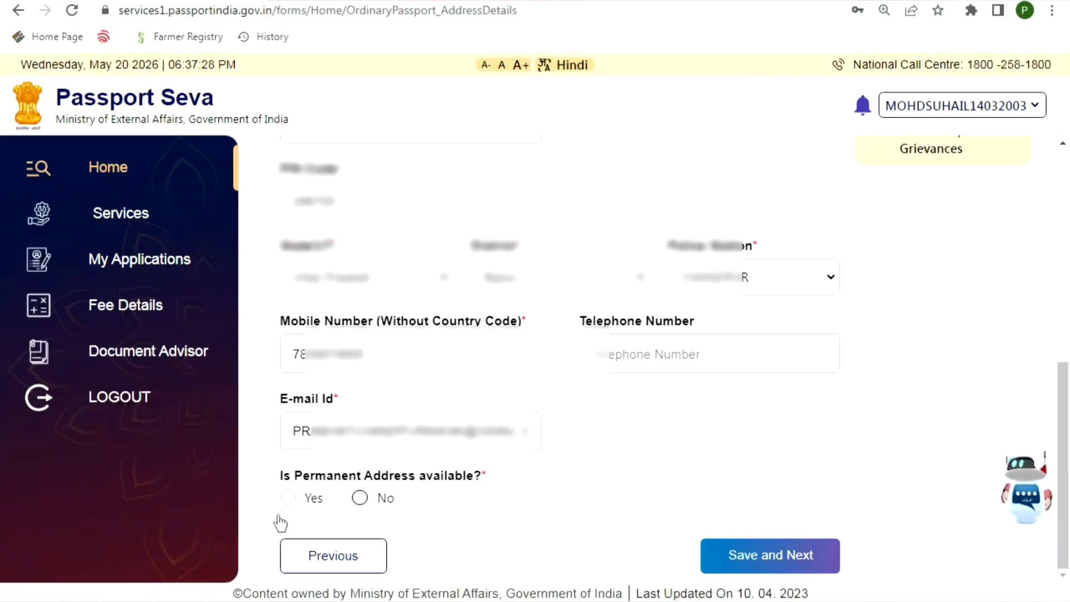
- Answer Yes to permanent address available and Yes to same as present address
left_click(288, 500)
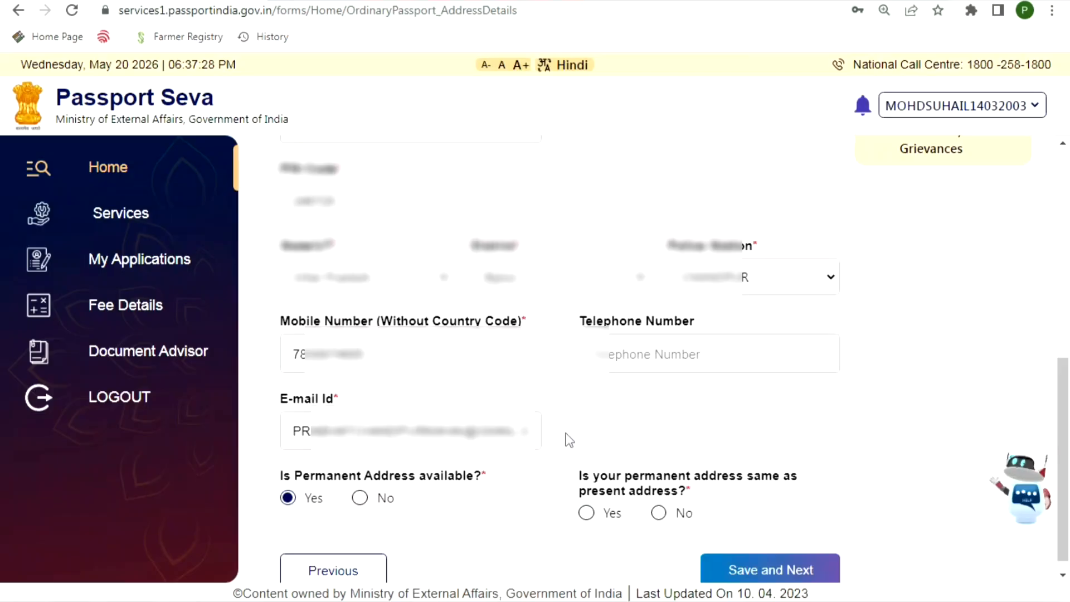
mouse_move(554, 464)
left_mouse_down()
mouse_move(577, 508)
mouse_move(816, 515)
left_mouse_up()
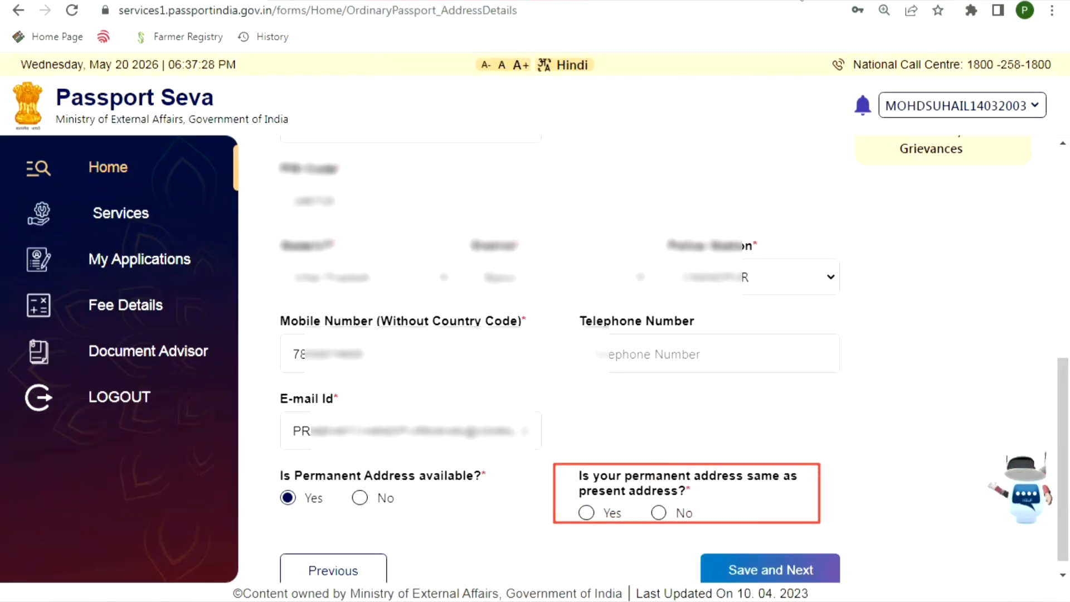
key("Escape")
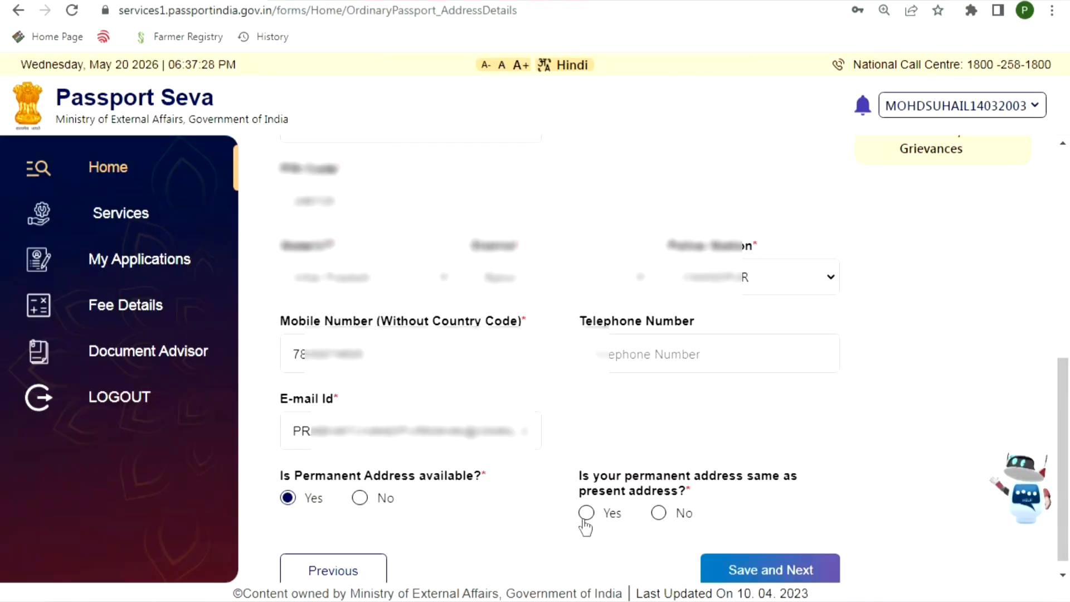
left_click(611, 511)
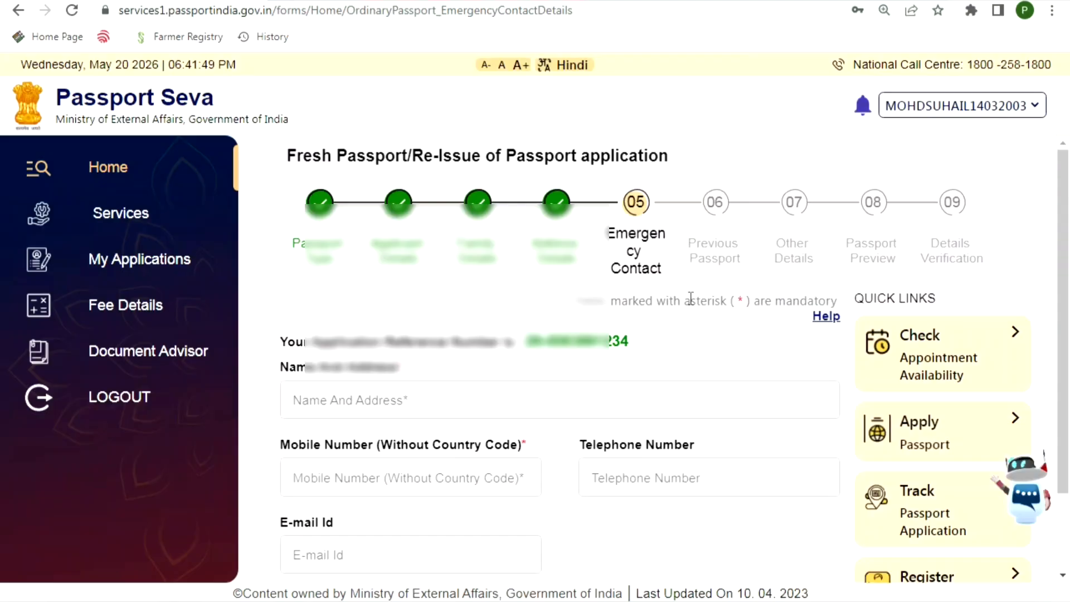
- Point out the emergency contact's Name And Address, Mobile Number and E-mail Id fields, then save and continue
scroll(690, 299, "down", 2)
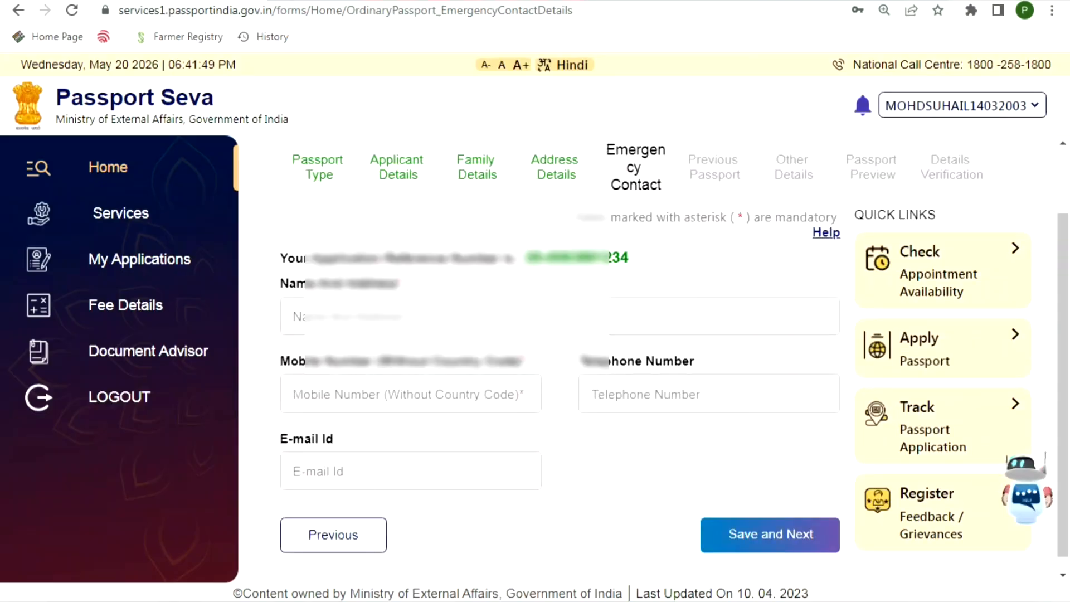
key("ctrl+alt+d")
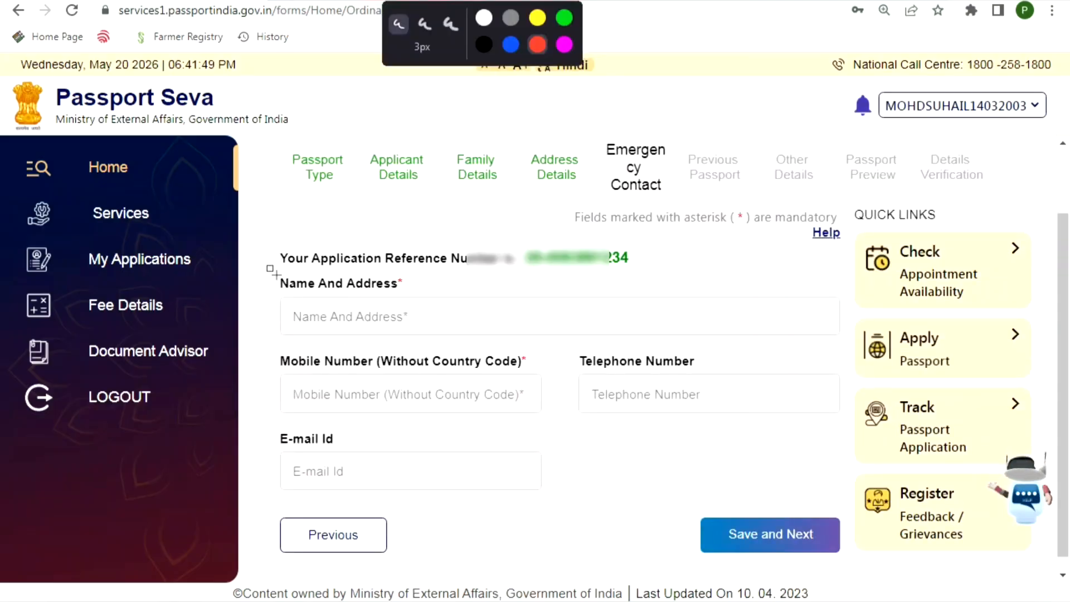
mouse_move(279, 267)
left_mouse_down()
mouse_move(569, 330)
mouse_move(847, 330)
left_mouse_up()
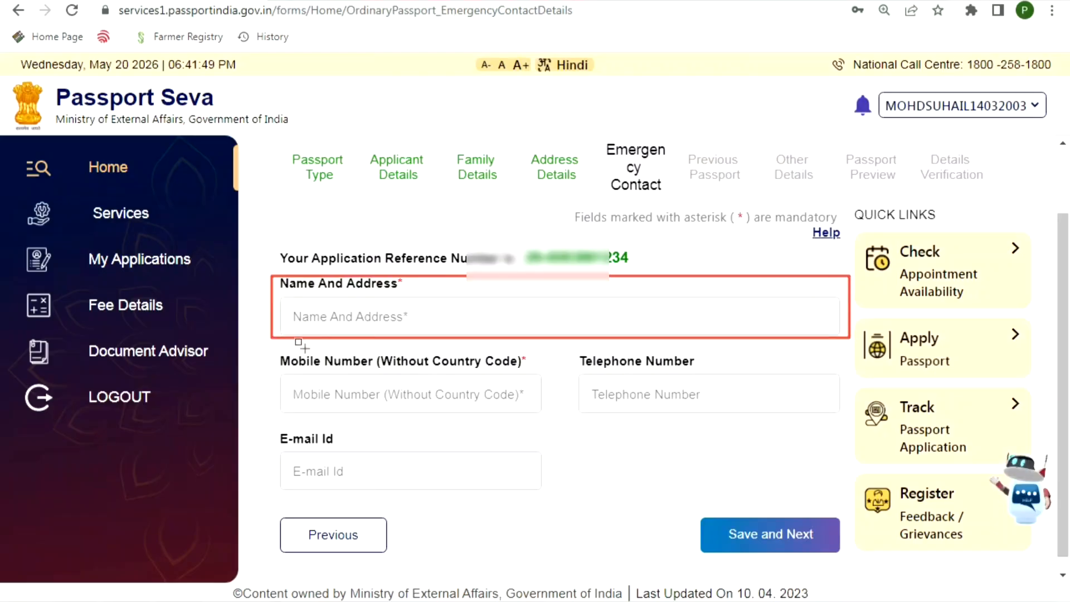
mouse_move(272, 349)
left_mouse_down()
mouse_move(568, 402)
mouse_move(560, 414)
left_mouse_up()
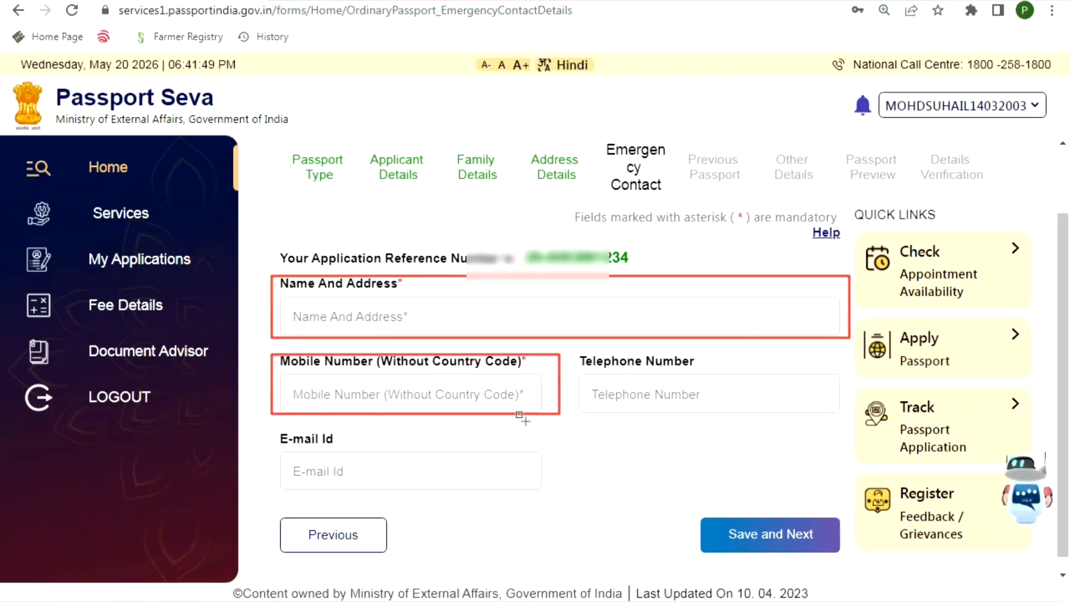
mouse_move(265, 435)
left_mouse_down()
mouse_move(490, 495)
mouse_move(572, 497)
left_mouse_up()
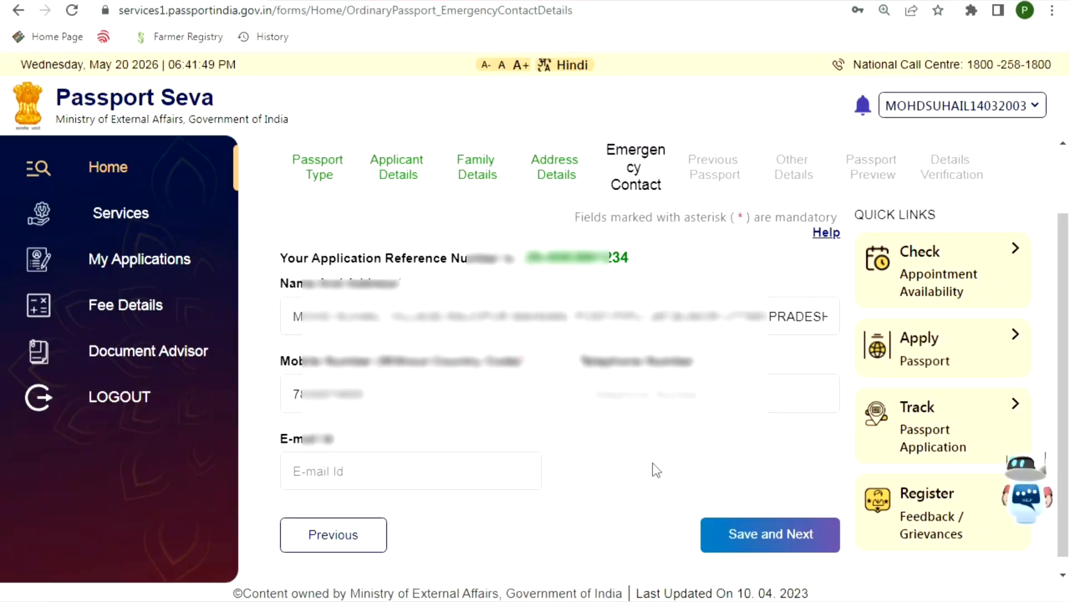
left_click(770, 544)
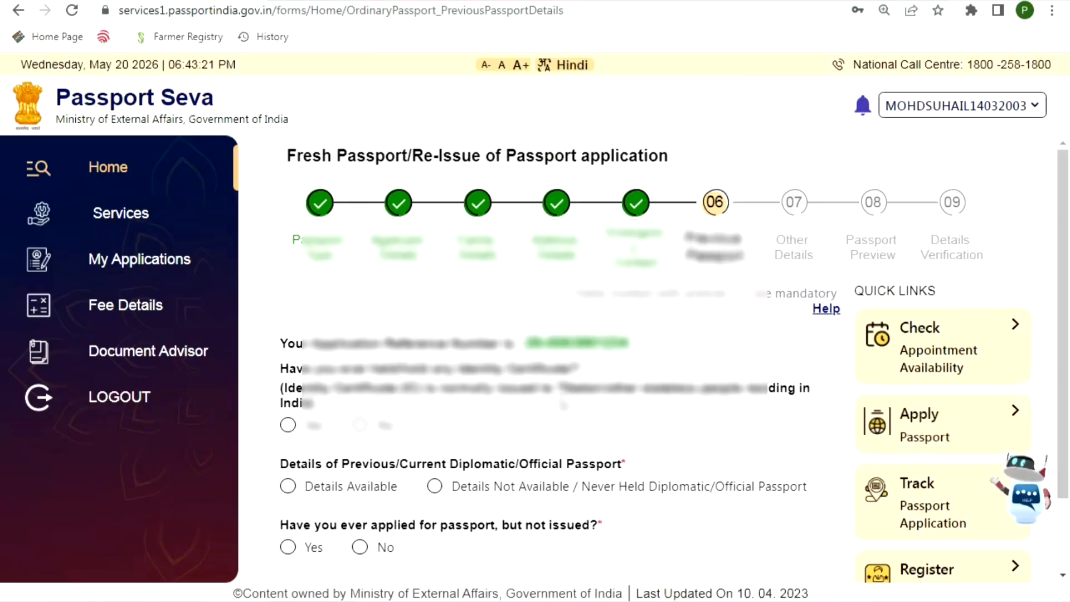
- Answer No to Identity Certificate, Details Not Available for diplomatic passport, No to applied-not-issued, then save
scroll(562, 404, "down", 2)
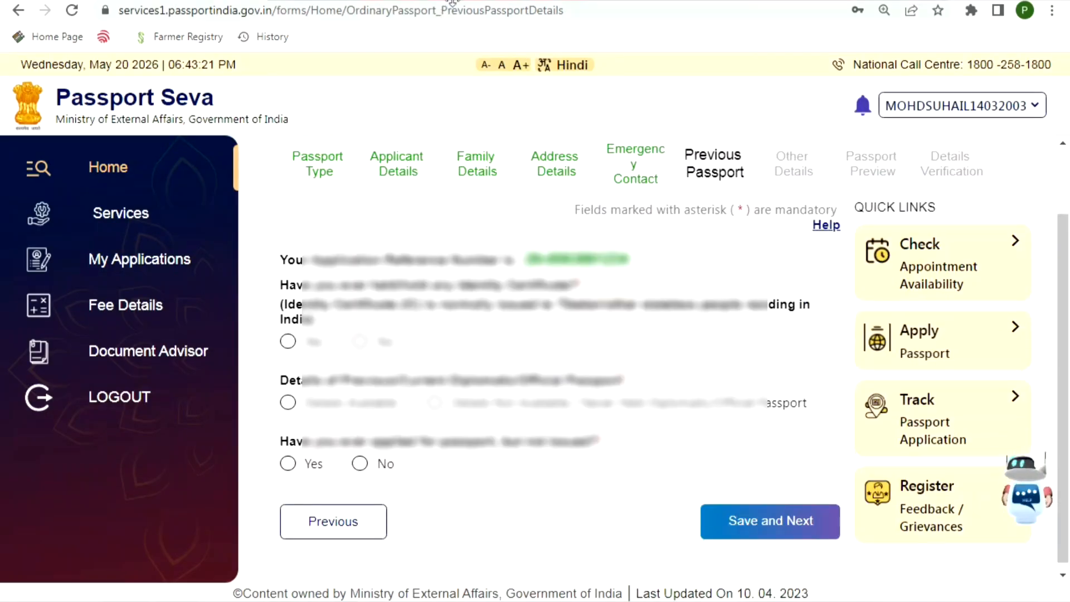
left_click(453, 1)
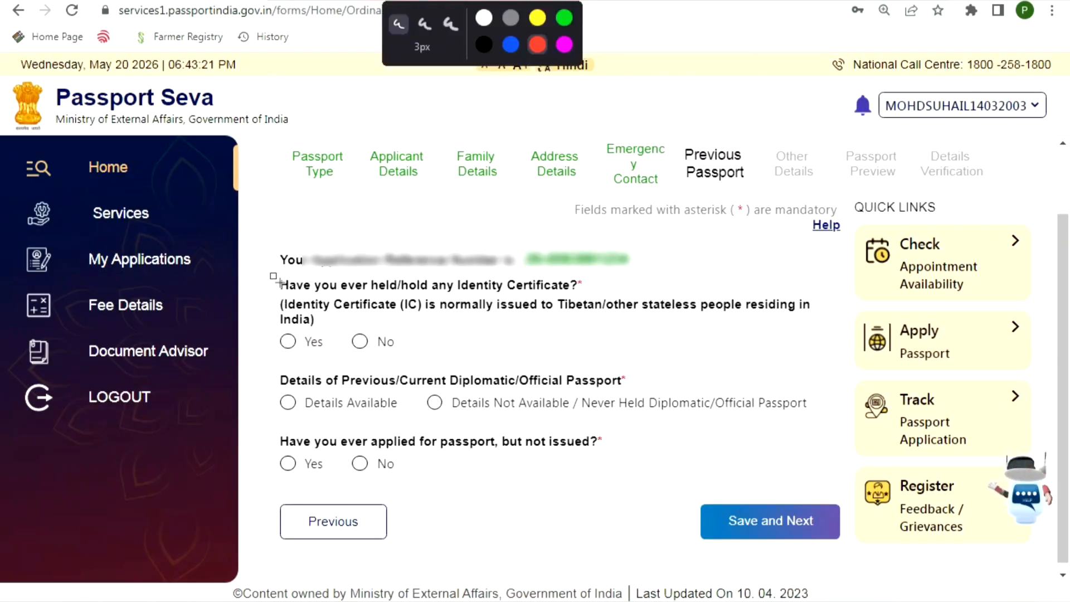
mouse_move(275, 277)
left_mouse_down()
mouse_move(384, 321)
mouse_move(613, 359)
mouse_move(689, 358)
left_mouse_up()
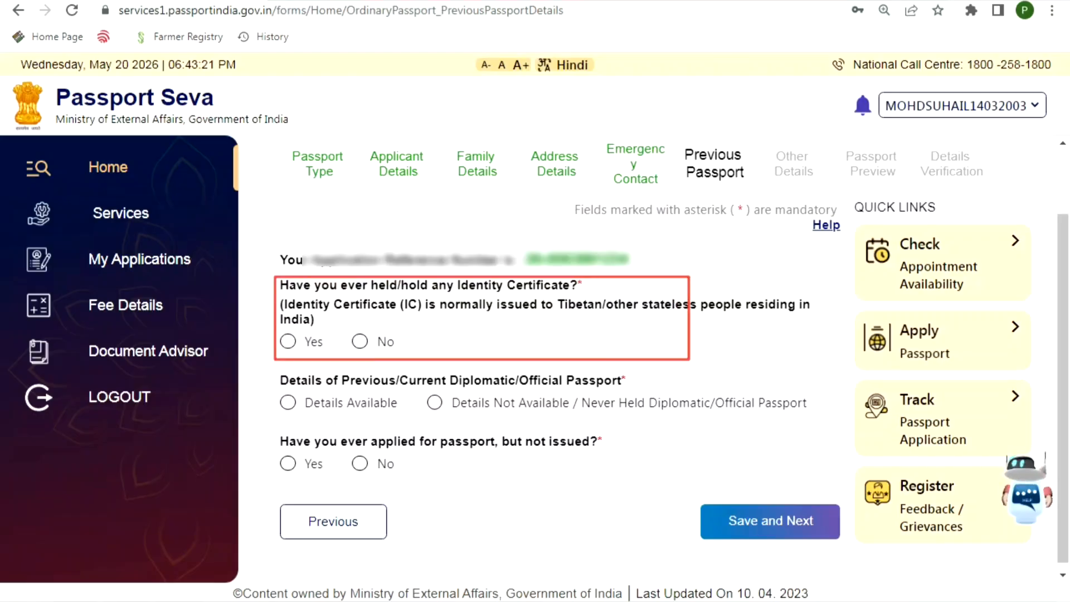
key("ctrl+z")
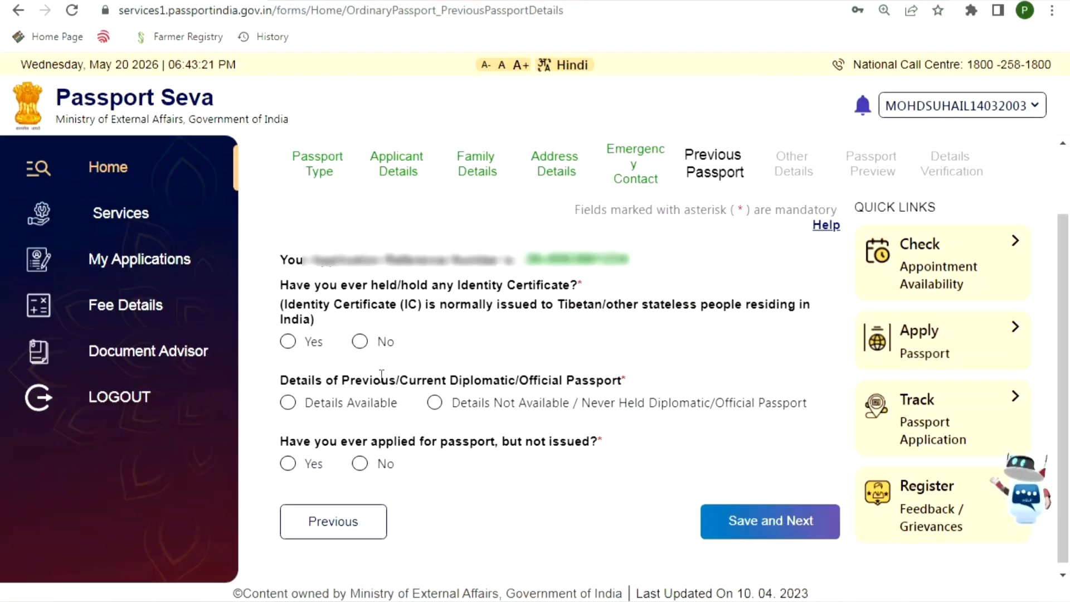
left_click(361, 342)
left_click(434, 403)
left_click(359, 463)
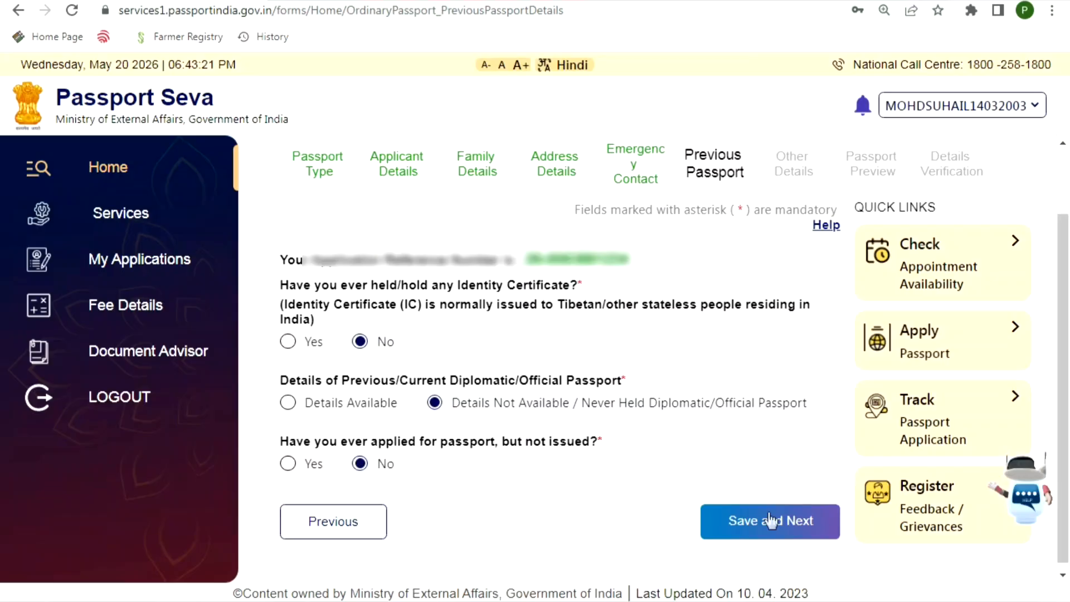
left_click(780, 532)
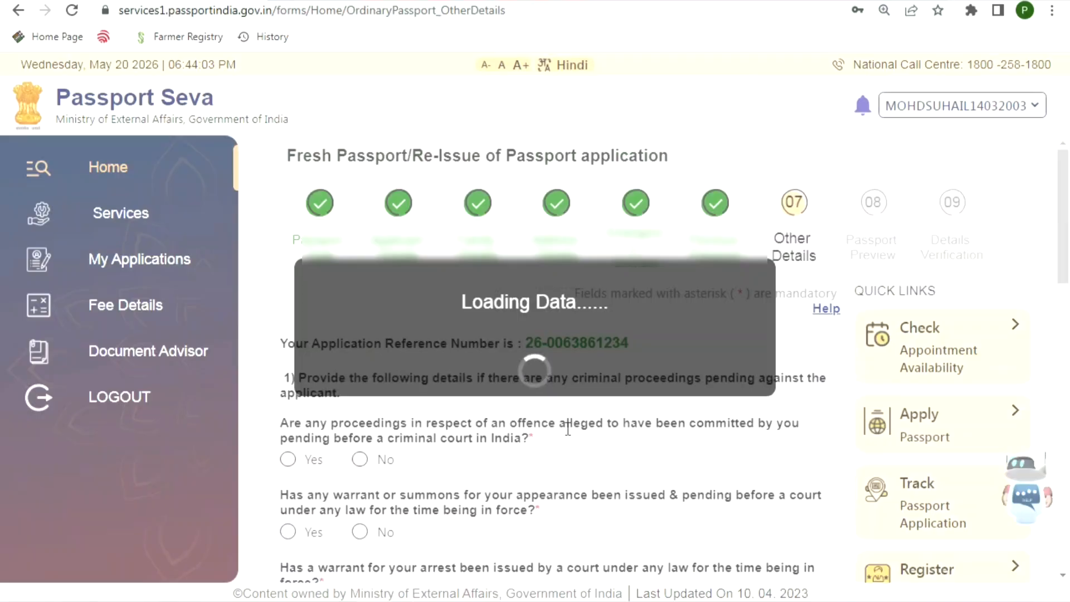
- Answer No to pending criminal proceedings, warrant or summons, arrest warrant, departure prohibition and recent conviction
scroll(544, 365, "down", 3)
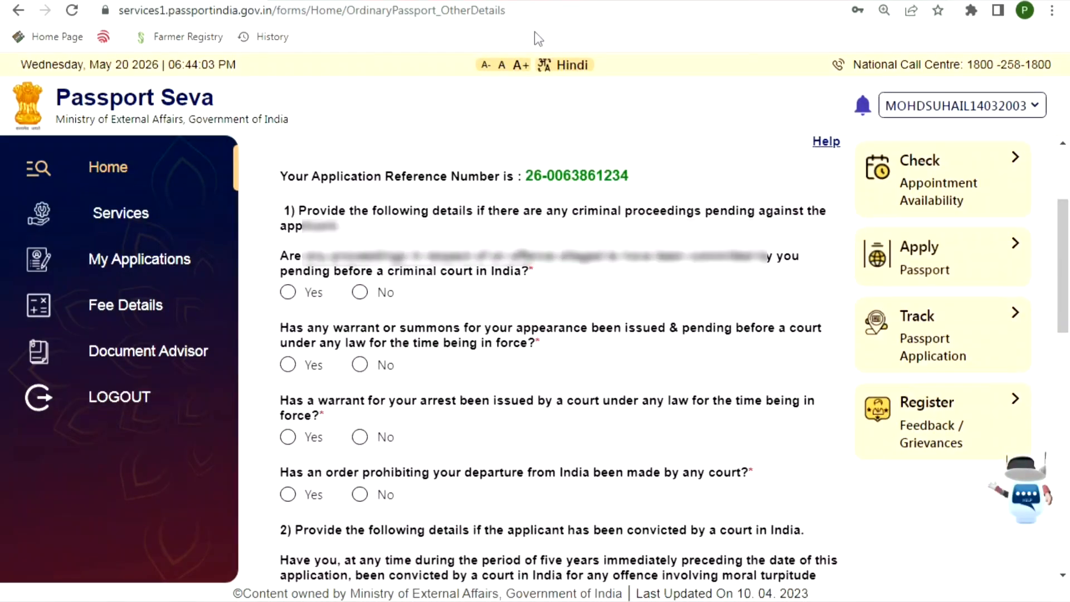
key("ctrl+shift+d")
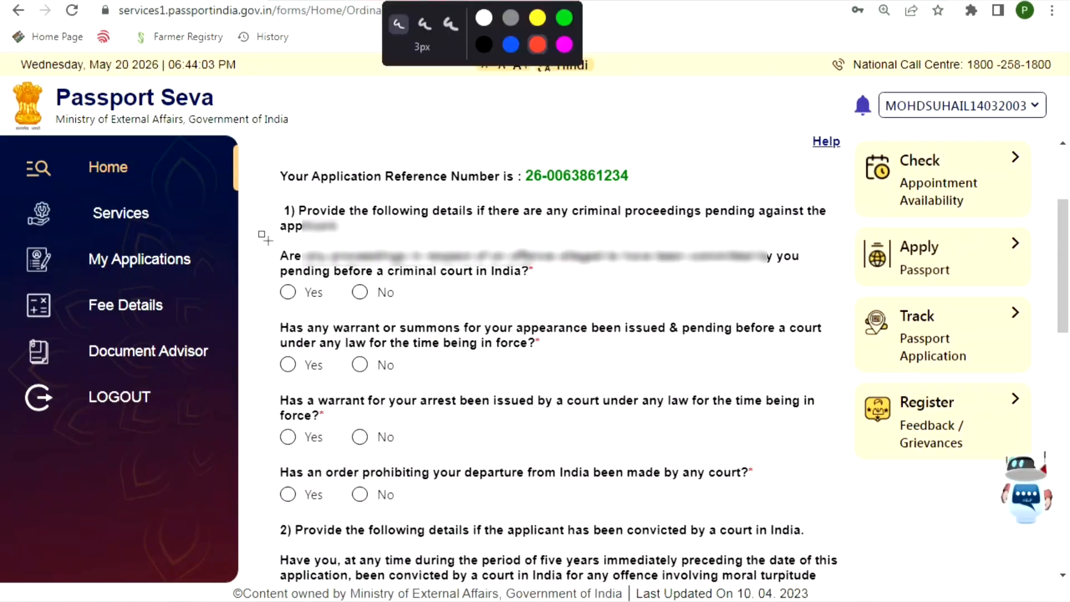
mouse_move(268, 241)
left_mouse_down()
mouse_move(574, 380)
mouse_move(847, 597)
left_mouse_up()
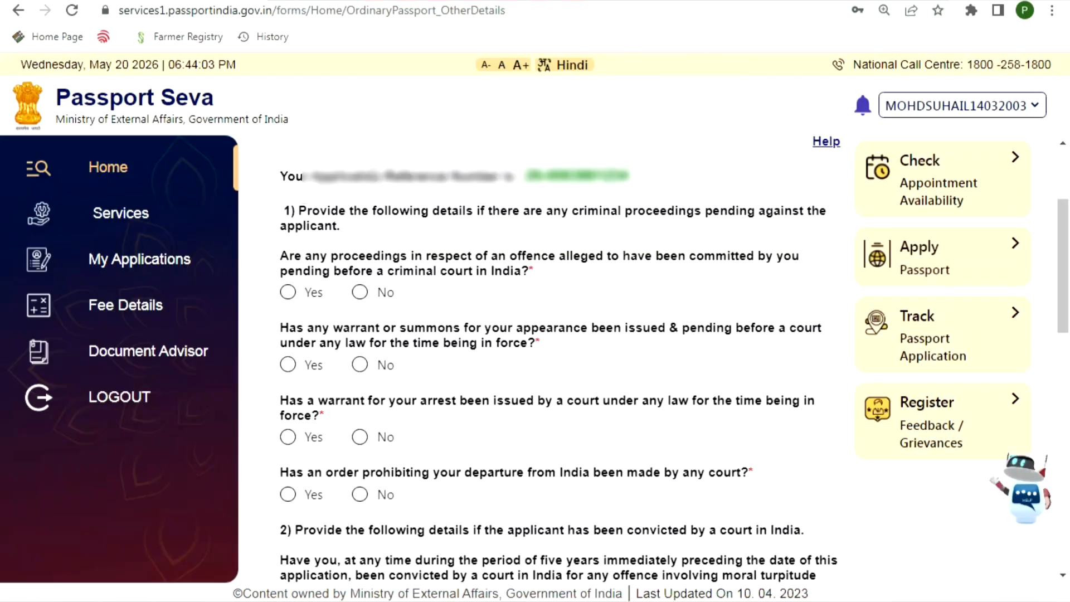
left_click(360, 292)
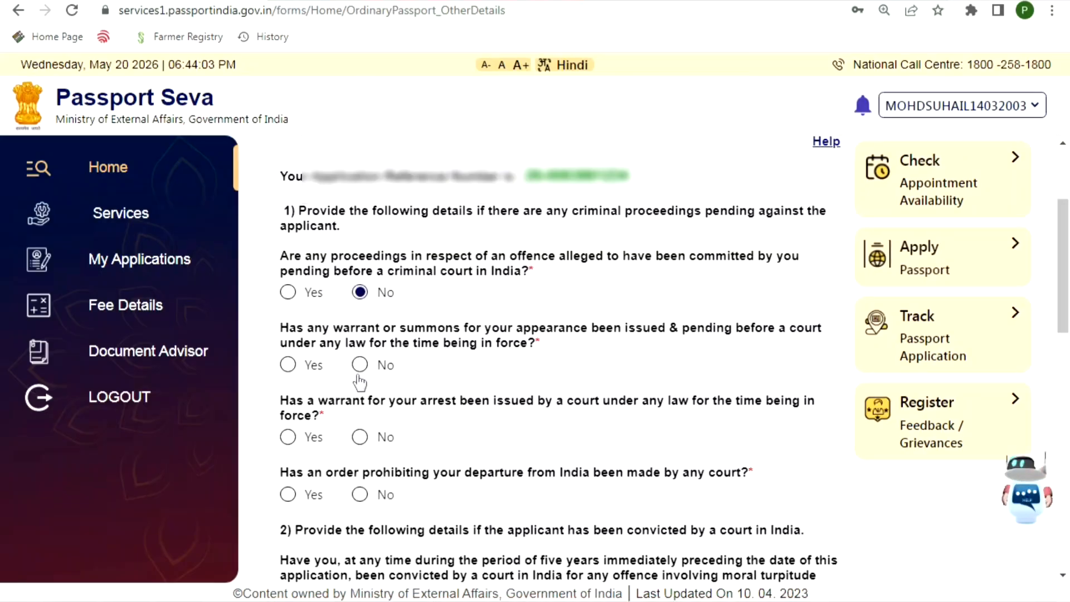
left_click(359, 364)
left_click(359, 438)
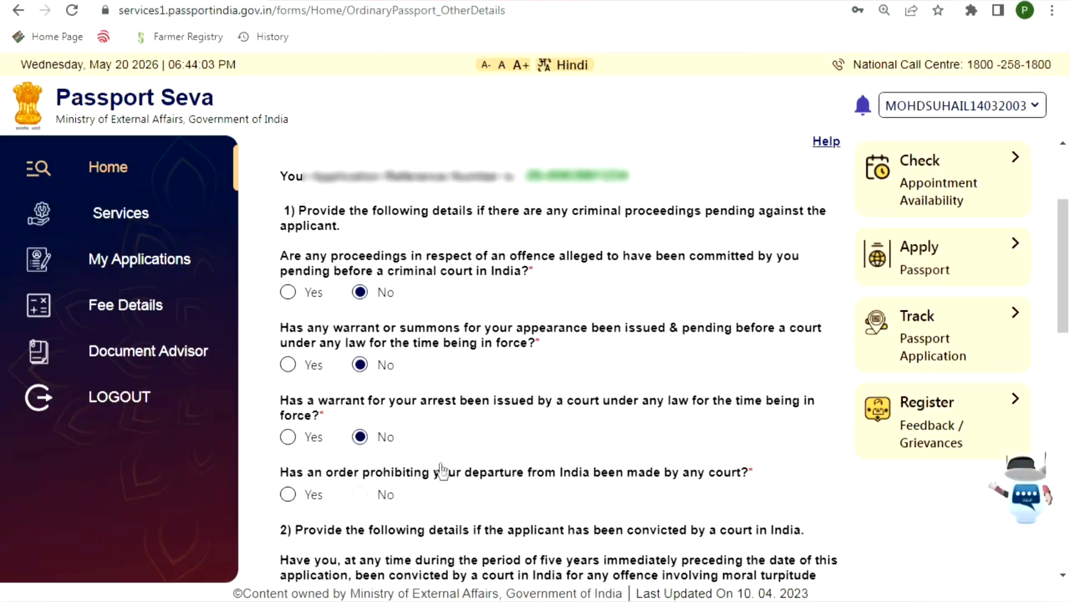
left_click(359, 495)
scroll(473, 385, "down", 3)
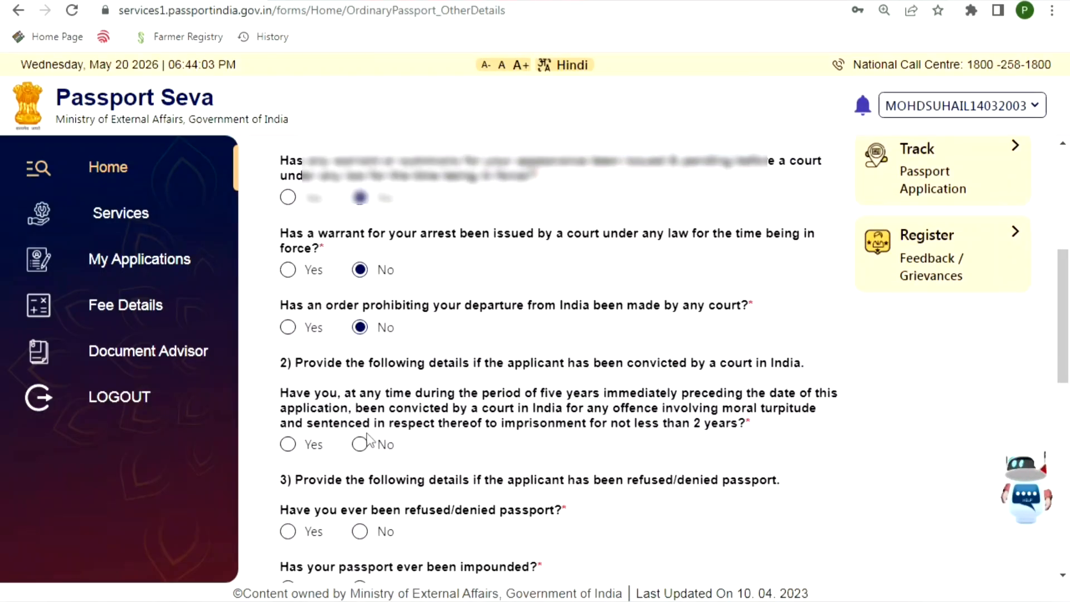
left_click(386, 446)
- Answer No to passport refused, impounded or revoked, foreign citizenship, surrender, renunciation, Emergency Certificate and deportation
scroll(381, 453, "down", 3)
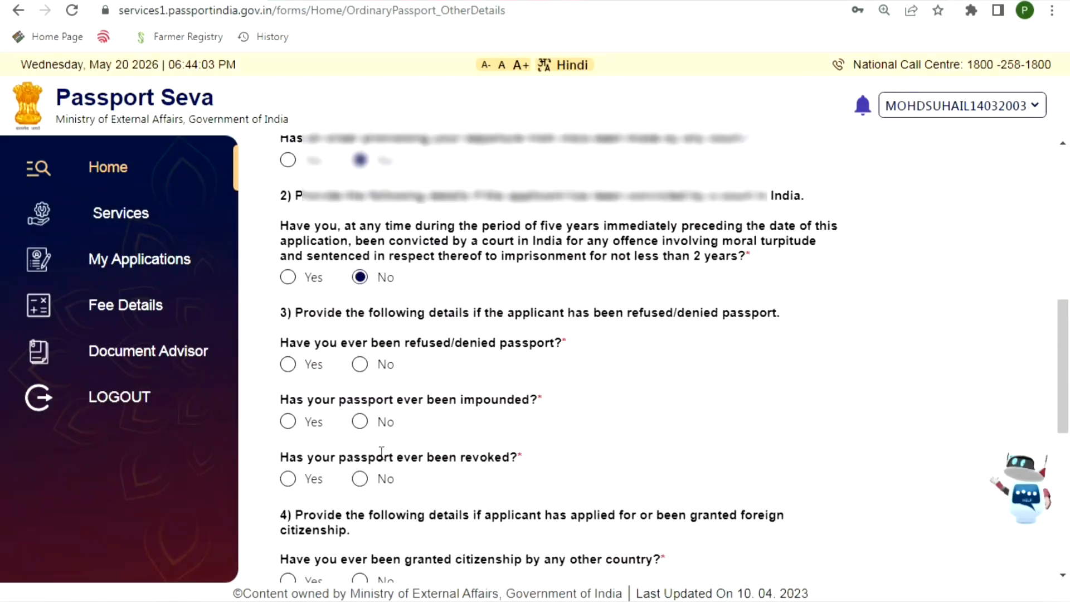
left_click(362, 371)
left_click(361, 423)
left_click(361, 478)
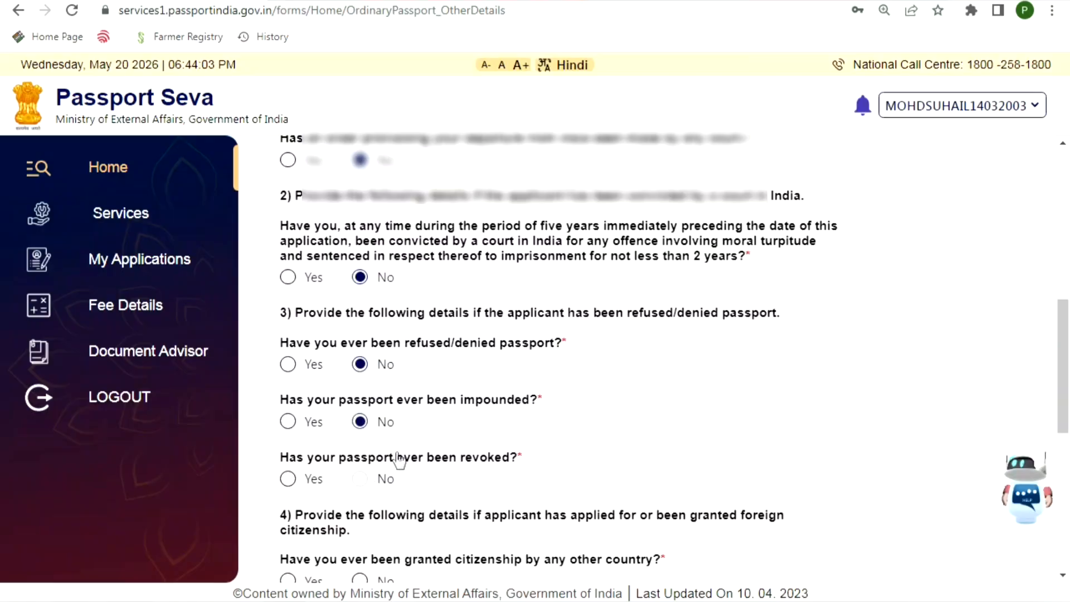
scroll(365, 474, "down", 3)
left_click(360, 415)
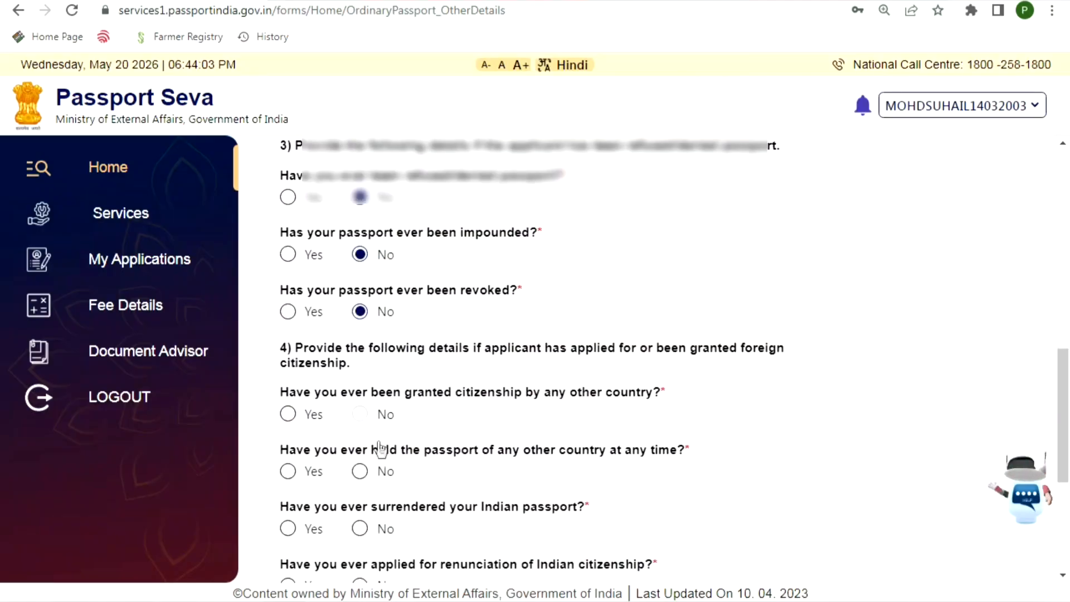
scroll(368, 423, "down", 3)
left_click(361, 362)
left_click(360, 418)
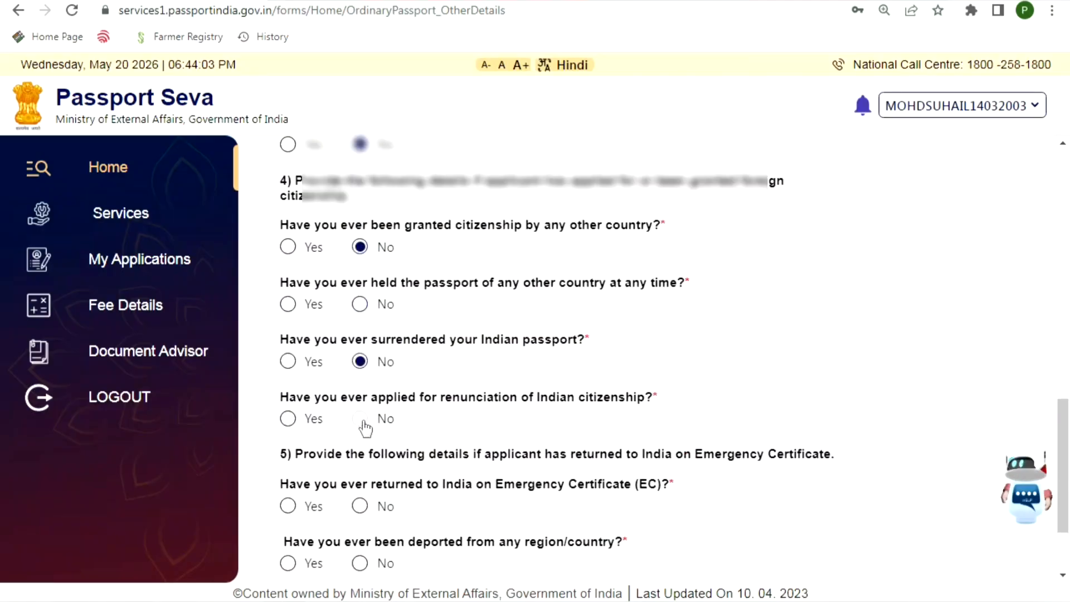
left_click(360, 506)
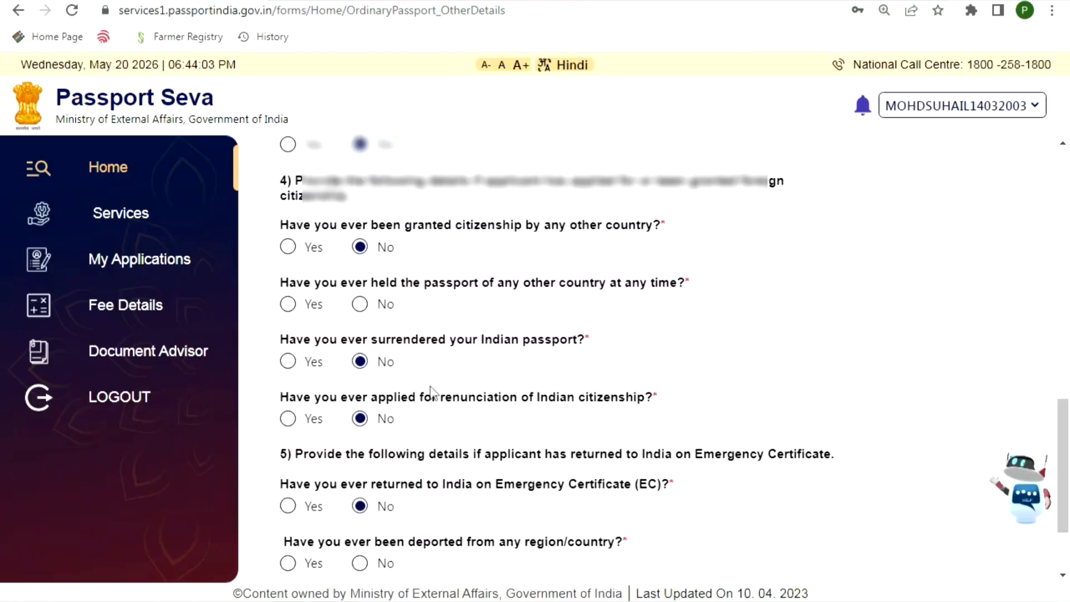
scroll(376, 418, "down", 2)
left_click(359, 443)
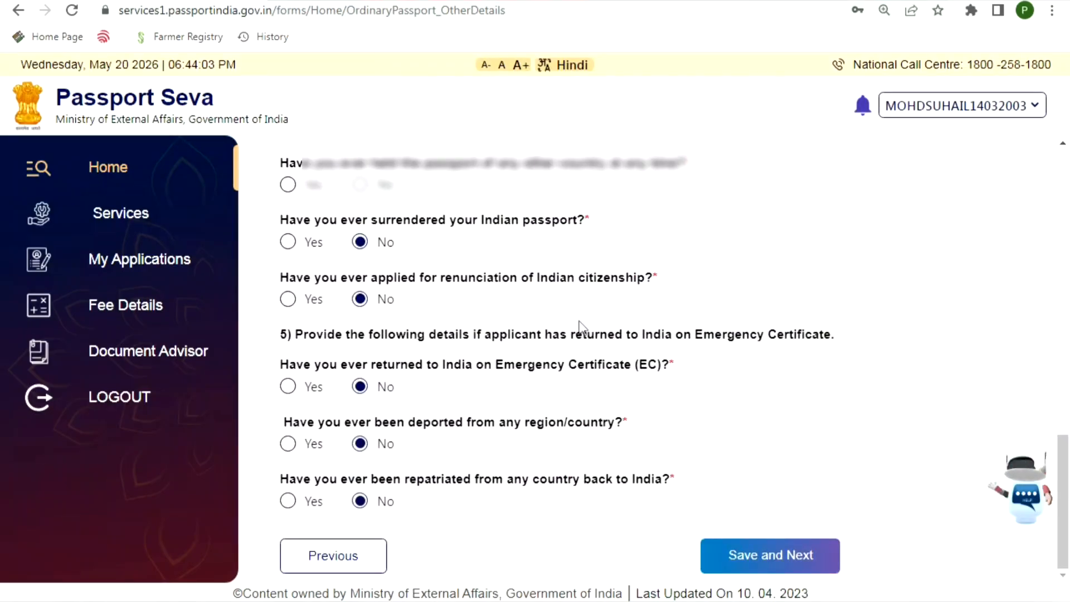
- Answer the missed other-country passport question No and save the Other Details
left_click(771, 561)
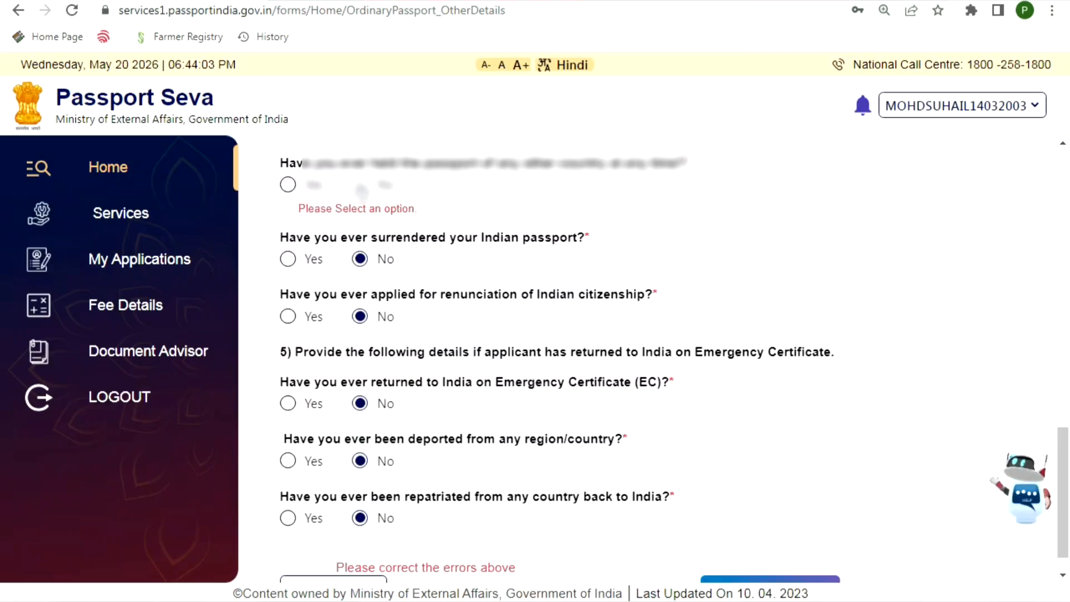
left_click(359, 185)
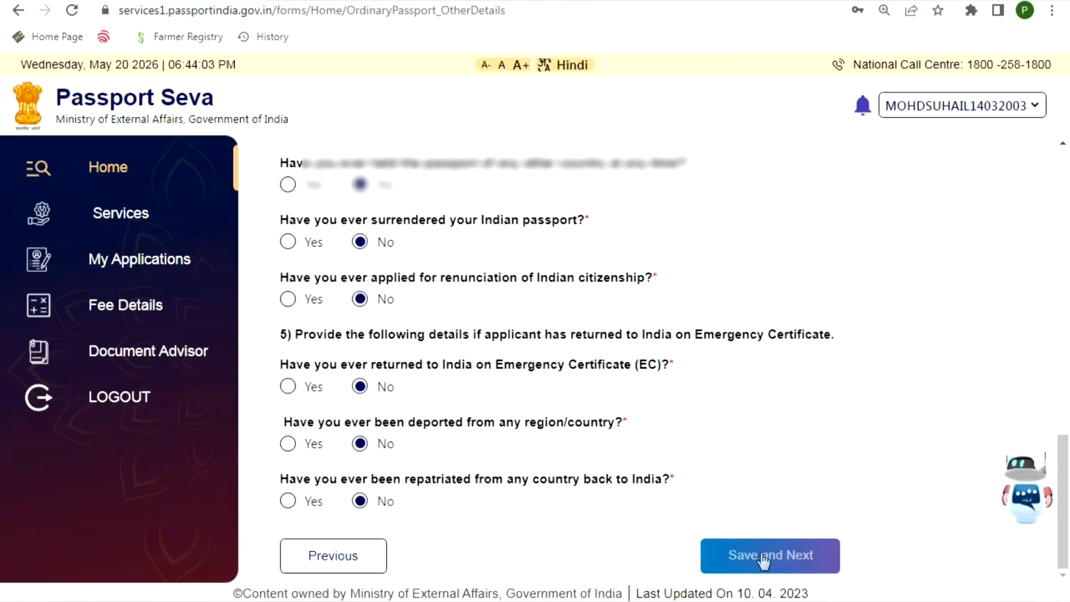
left_click(763, 559)
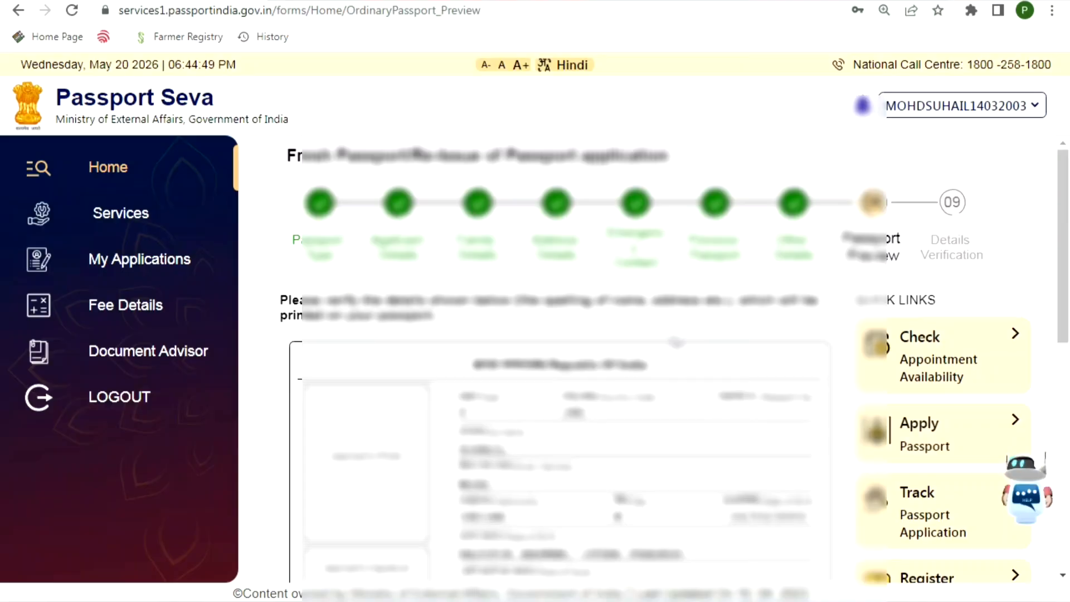
- At the end of the Passport Preview, tick the information-is-true agreement and continue
scroll(675, 341, "down", 2)
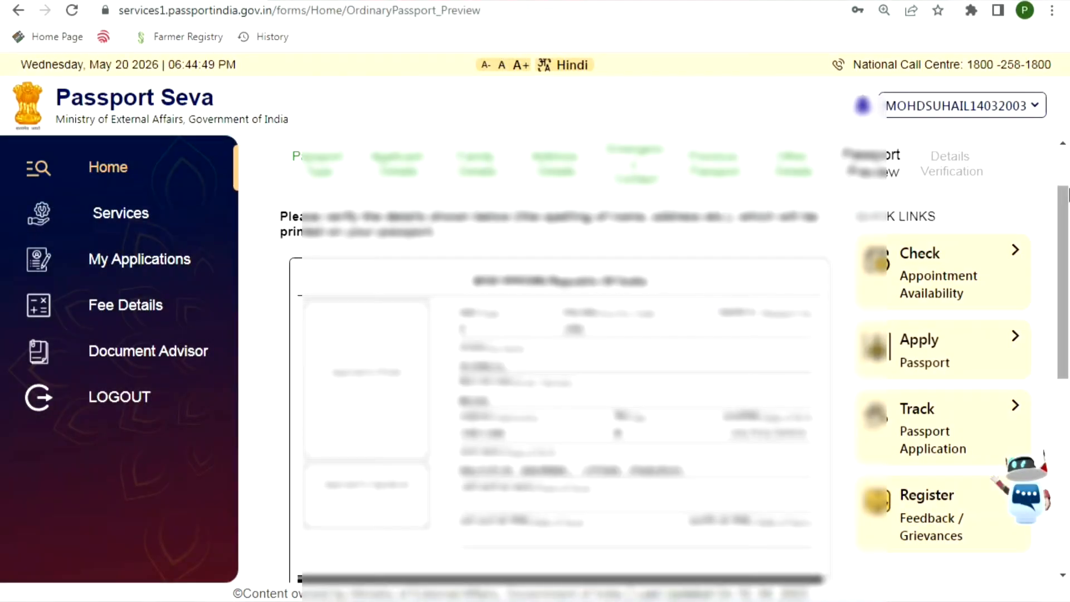
scroll(1067, 194, "down", 2)
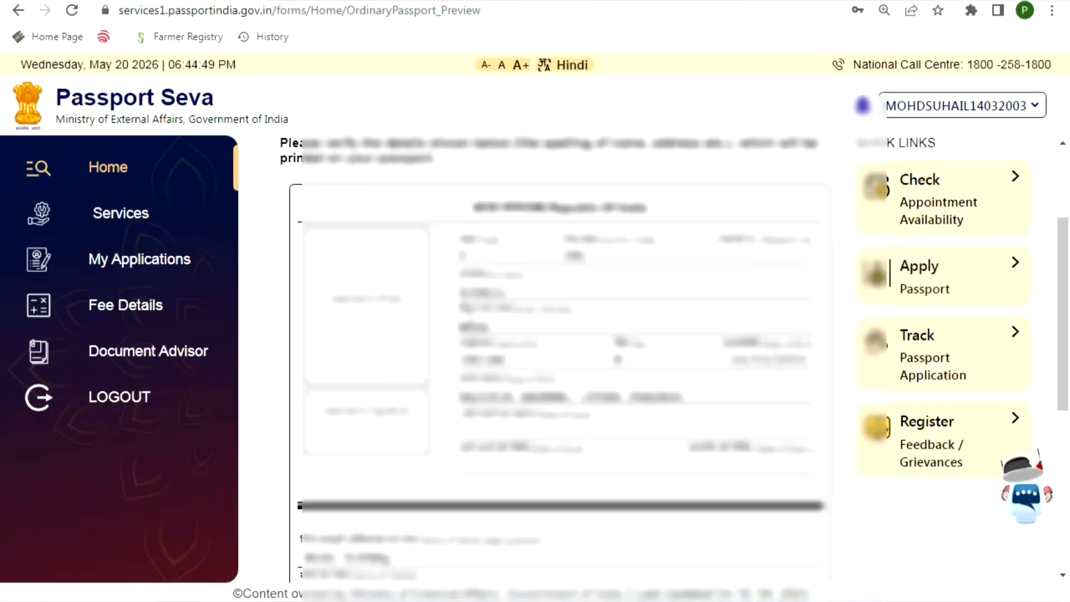
mouse_move(1062, 306)
left_mouse_down()
mouse_move(1067, 429)
mouse_move(1067, 301)
left_mouse_up()
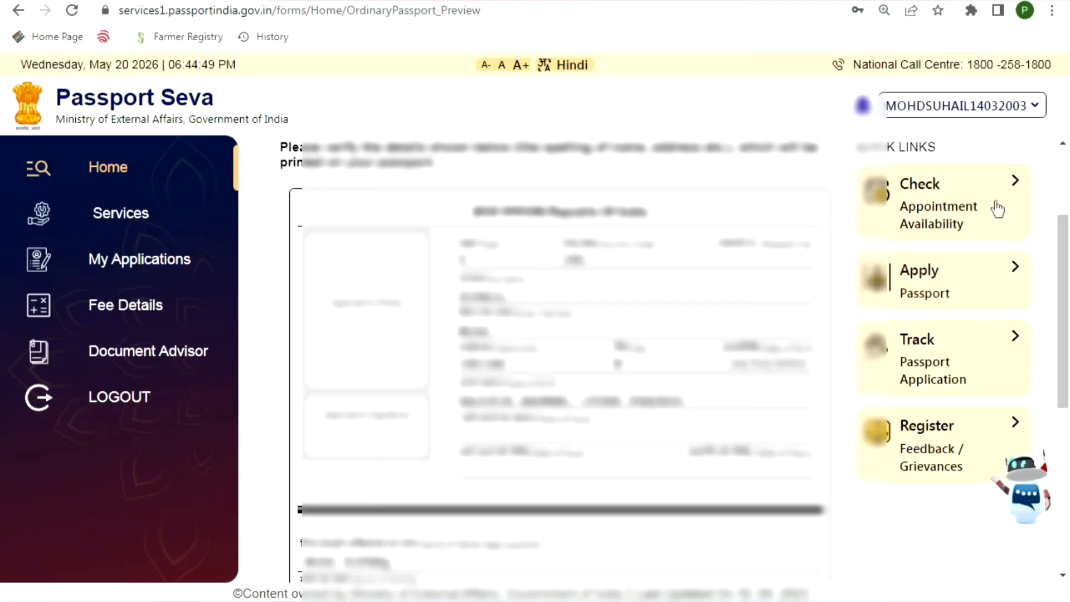
key("End")
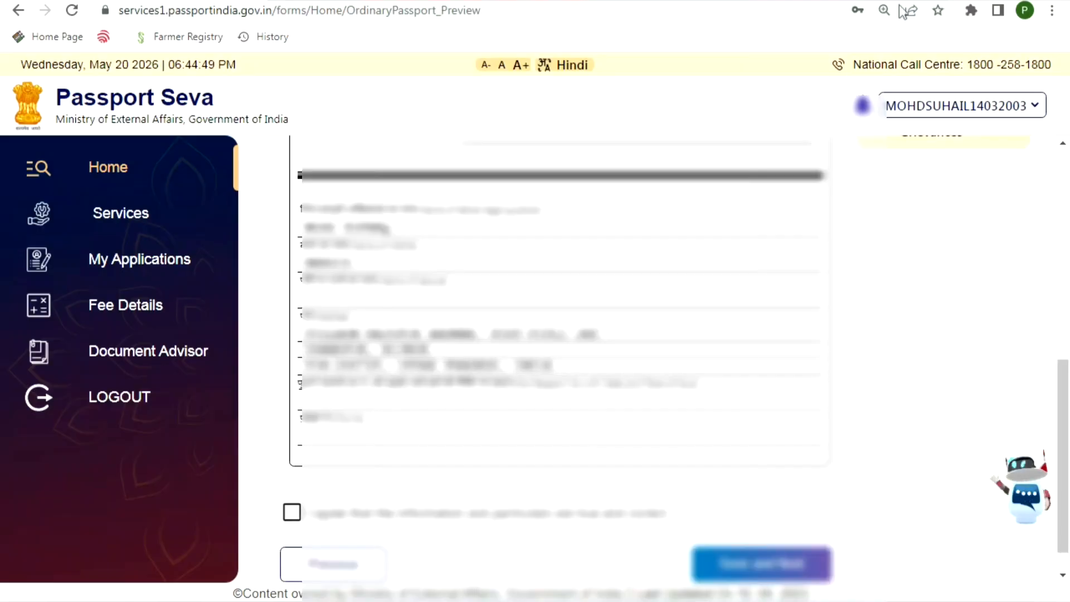
left_click(292, 512)
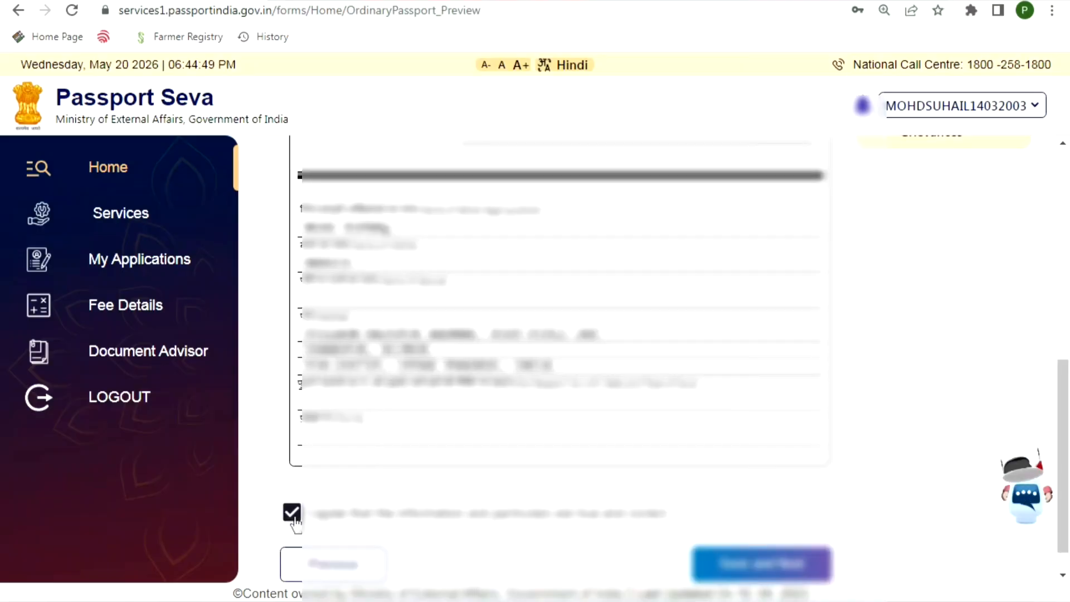
left_click(750, 564)
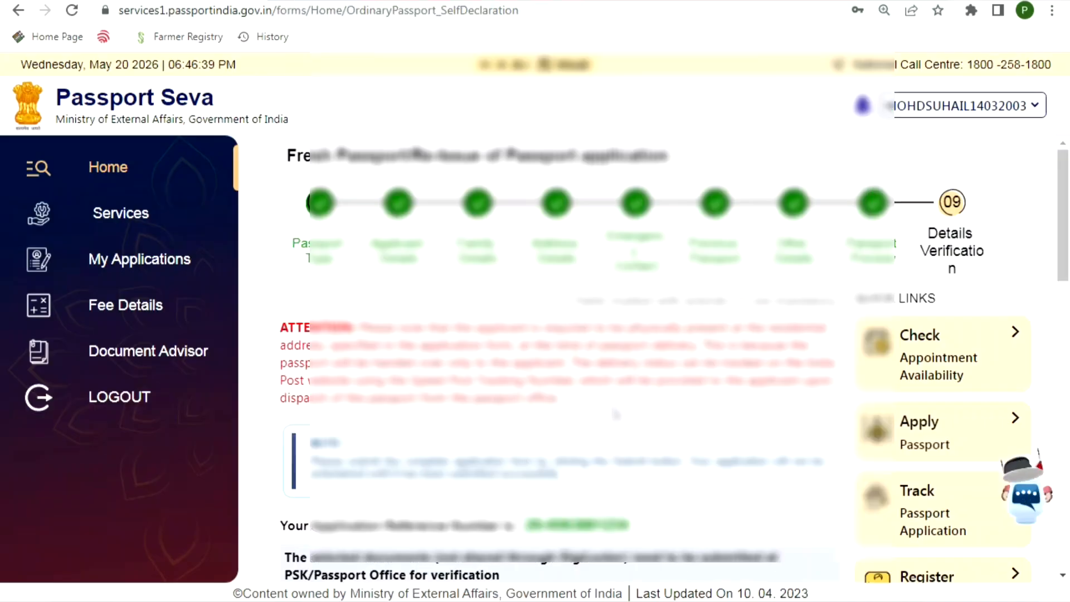
- Choose 'Transfer or school leaving or matriculation certificate' as the Proof of Birth document
scroll(679, 401, "down", 5)
scroll(620, 358, "down", 2)
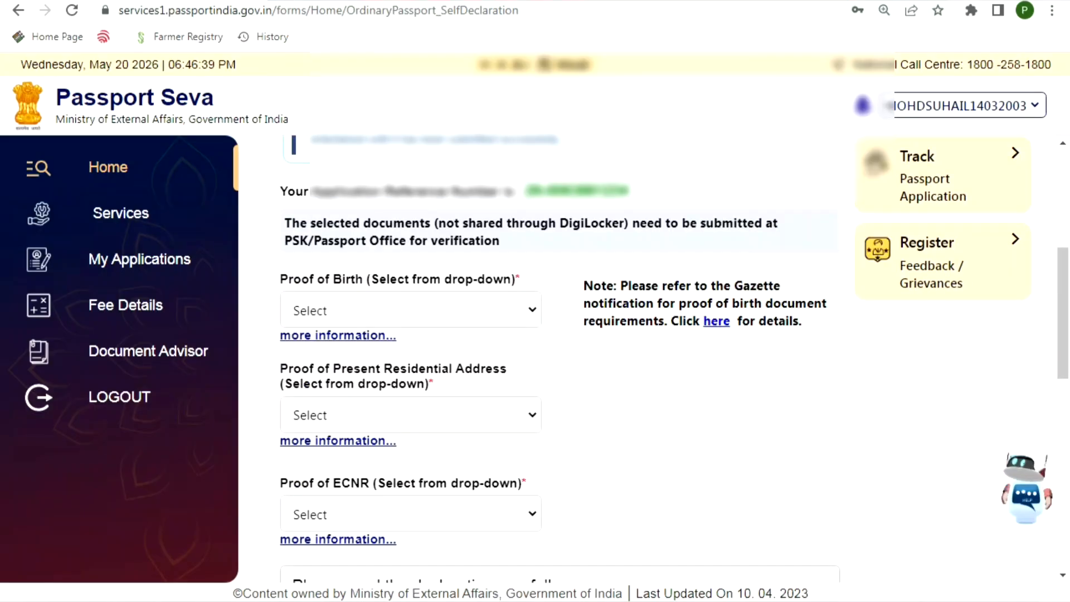
left_click(507, 3)
left_click_drag(272, 265, 560, 334)
left_click_drag(263, 252, 569, 351)
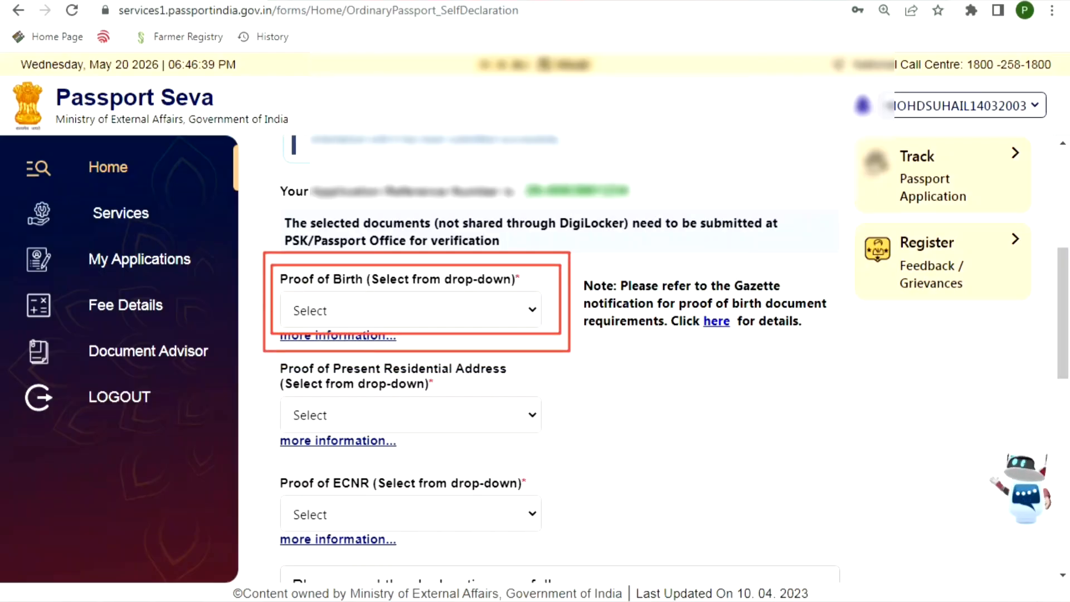
key("Escape")
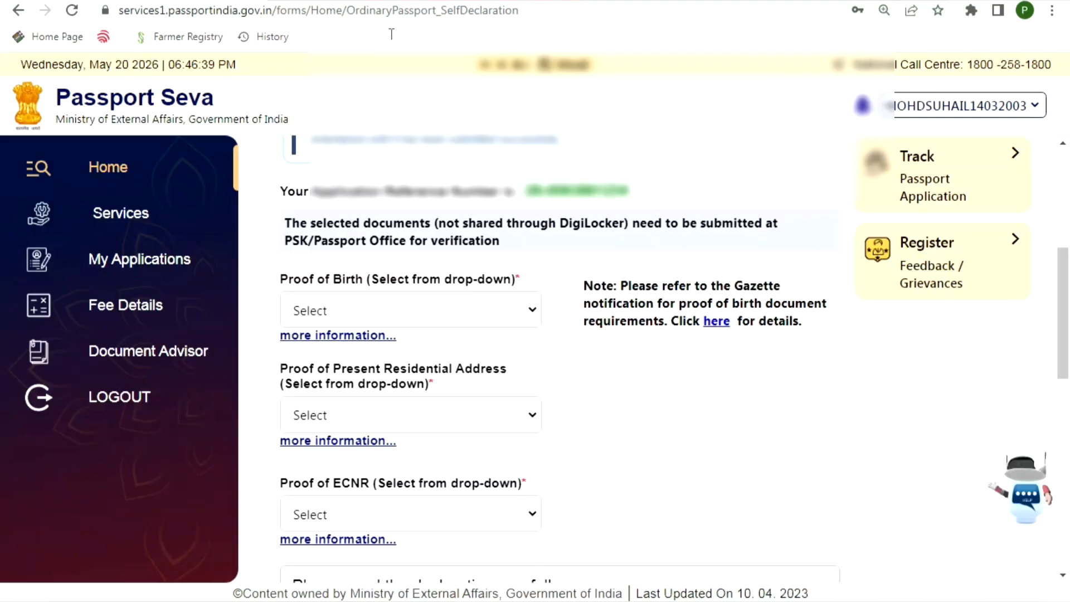
left_click(422, 308)
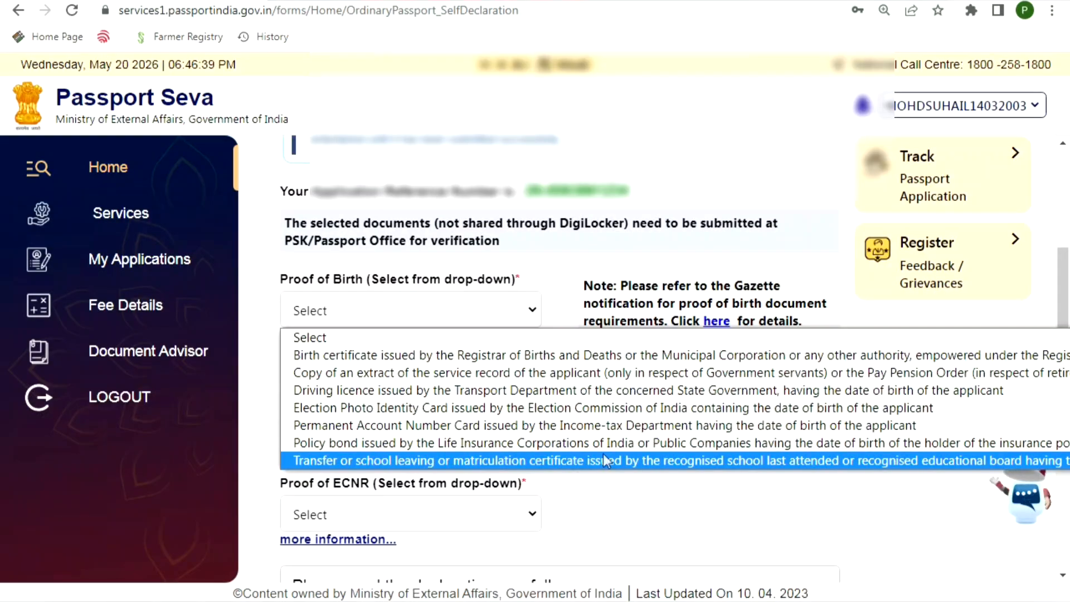
left_click(912, 1)
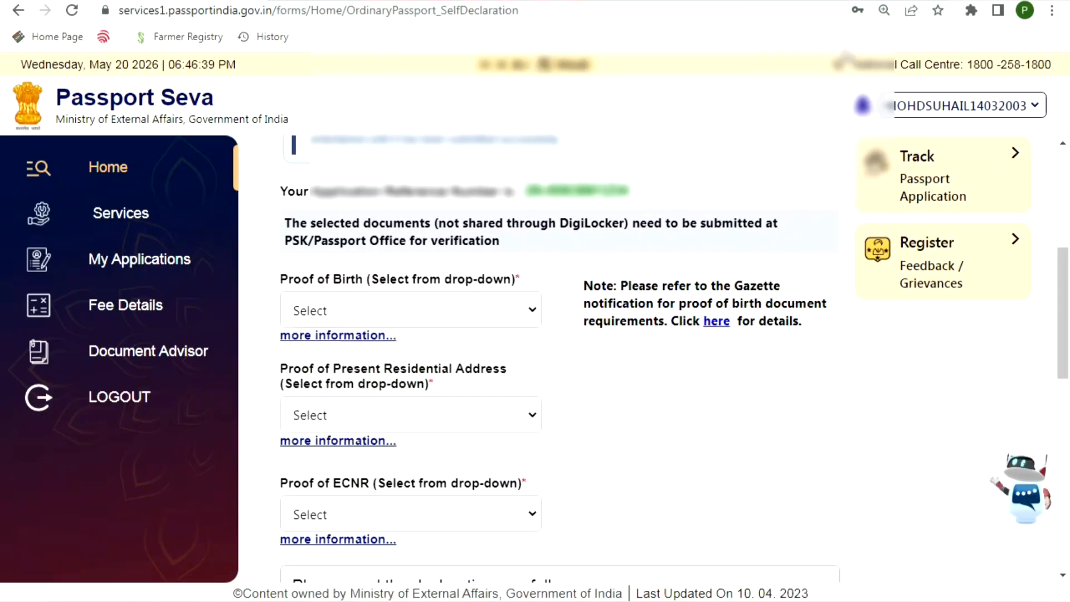
left_click(343, 314)
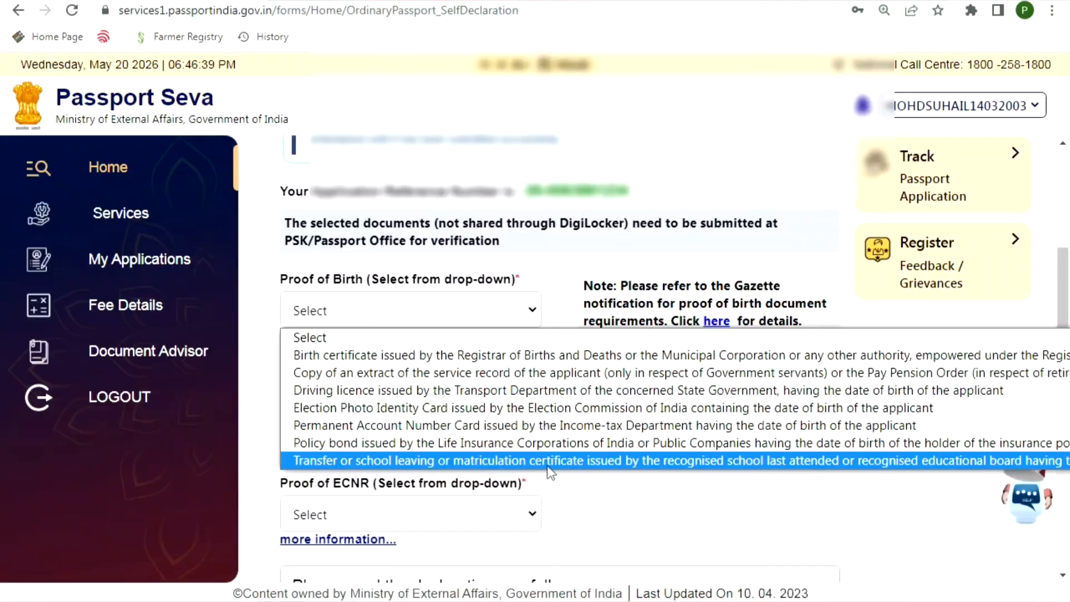
left_click(526, 462)
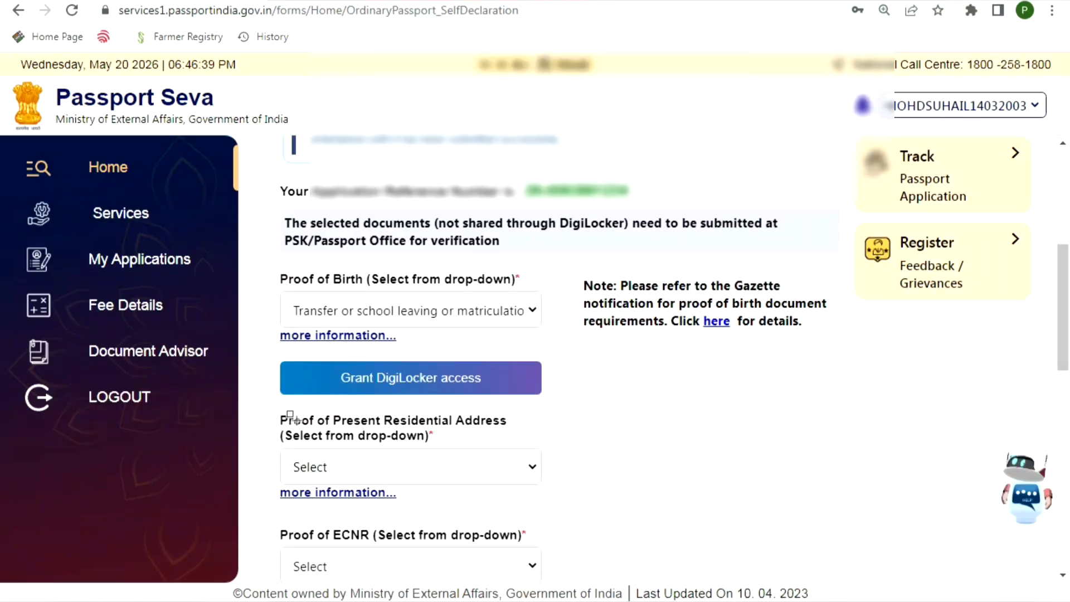
left_click_drag(274, 414, 563, 489)
mouse_move(266, 402)
left_mouse_down()
mouse_move(460, 447)
mouse_move(574, 508)
mouse_move(580, 502)
left_mouse_up()
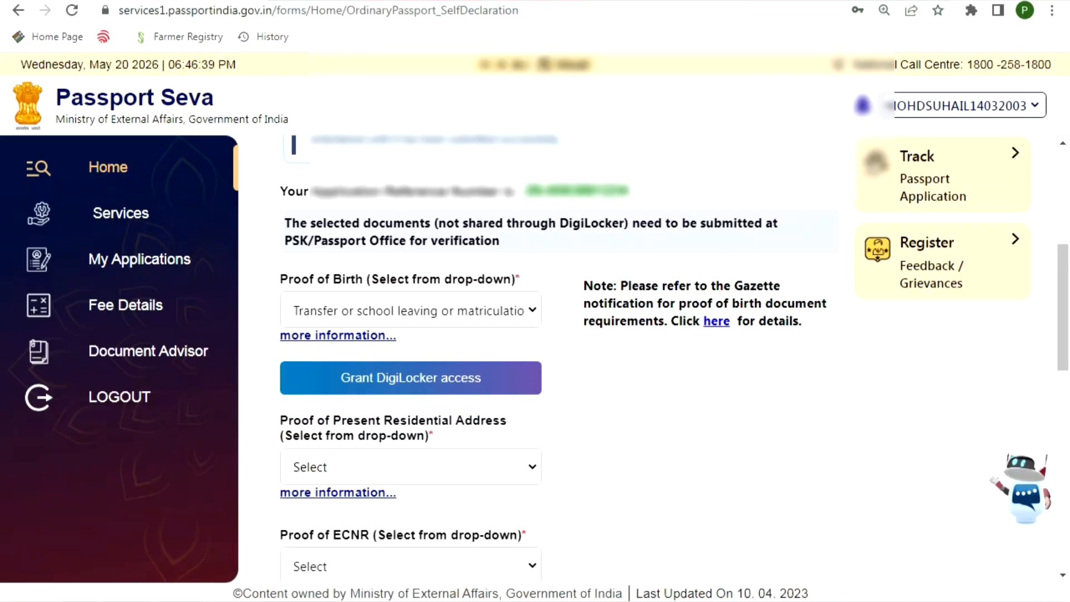
- Select Aadhaar Card (Address Proof) as the proof of present address
left_click(463, 471)
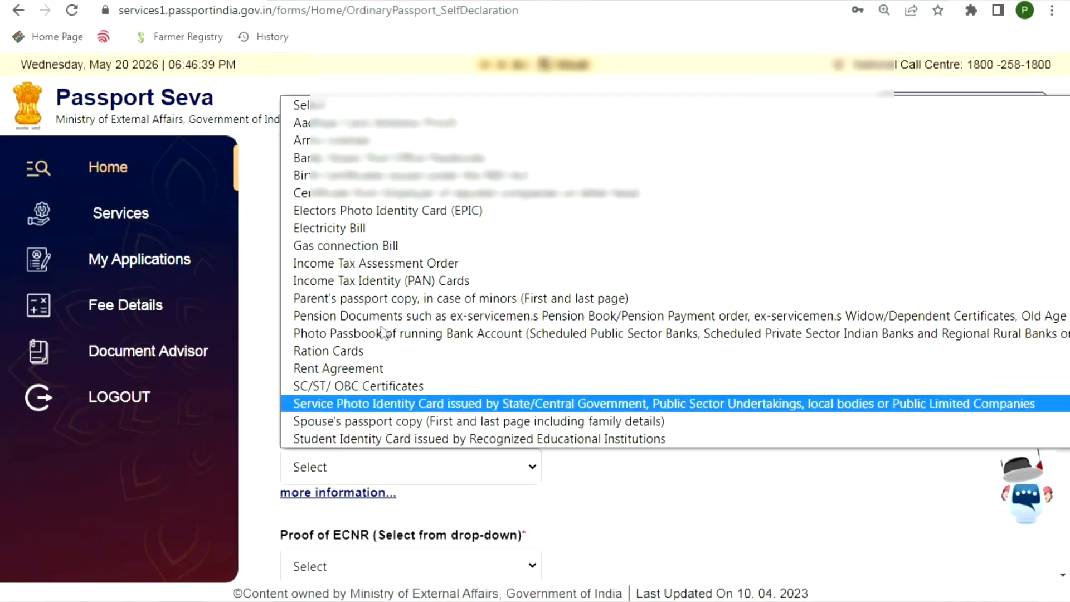
left_click(427, 105)
key("Down")
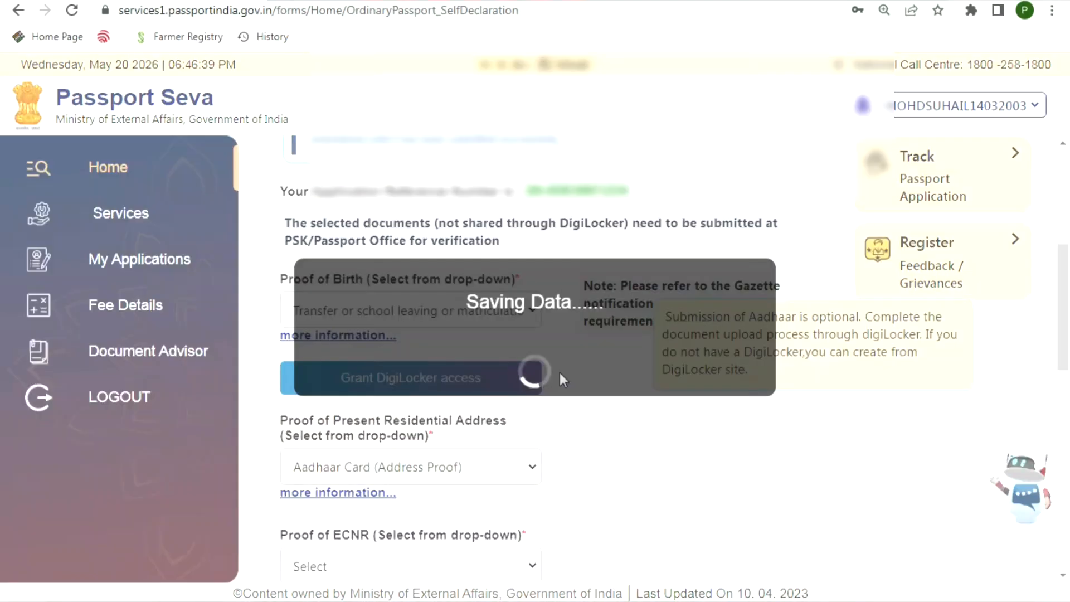
- Select Matriculation or Higher Educational Pass Certificate as the ECNR proof
scroll(595, 446, "down", 3)
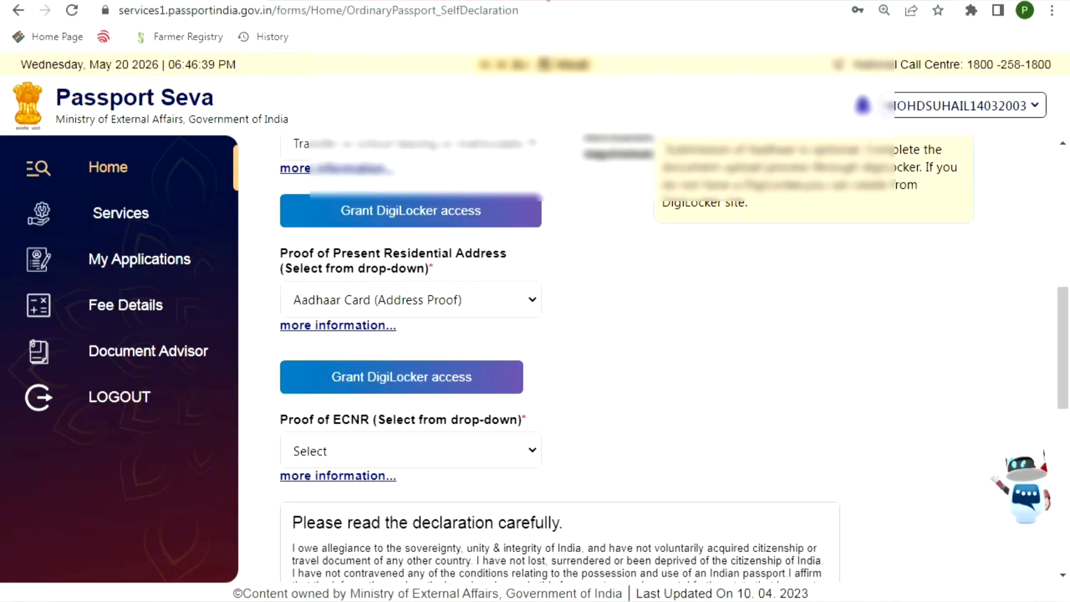
left_click_drag(270, 413, 557, 476)
left_click_drag(258, 396, 582, 483)
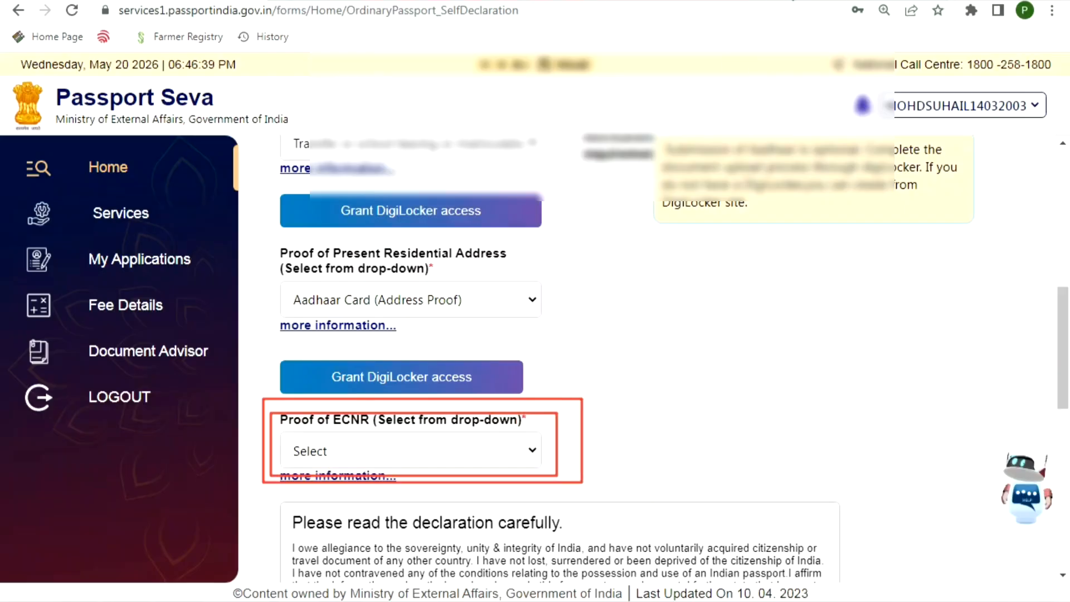
left_click(792, 0)
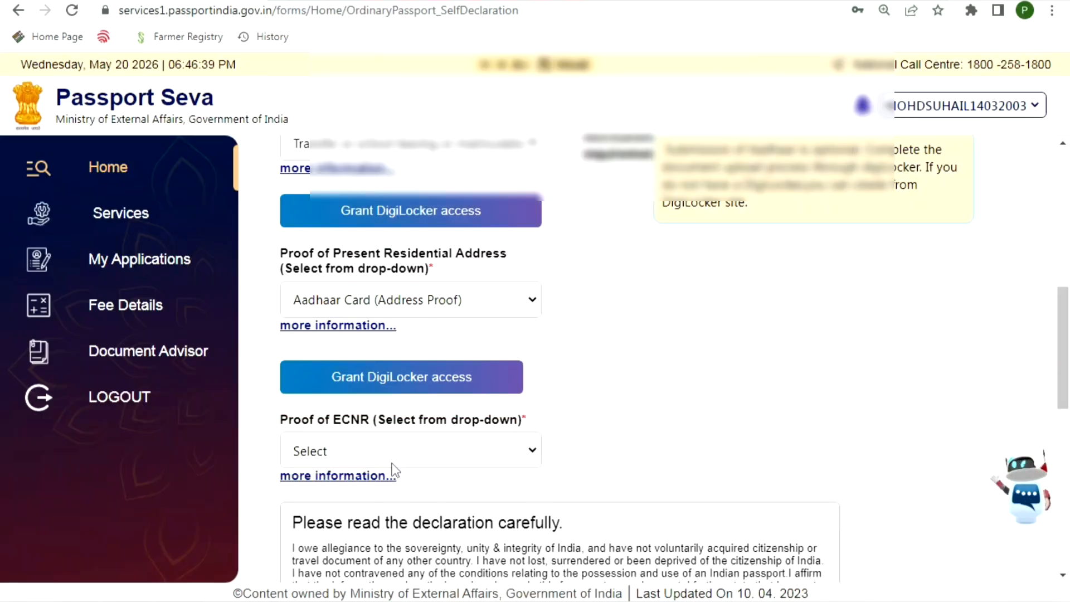
left_click(373, 457)
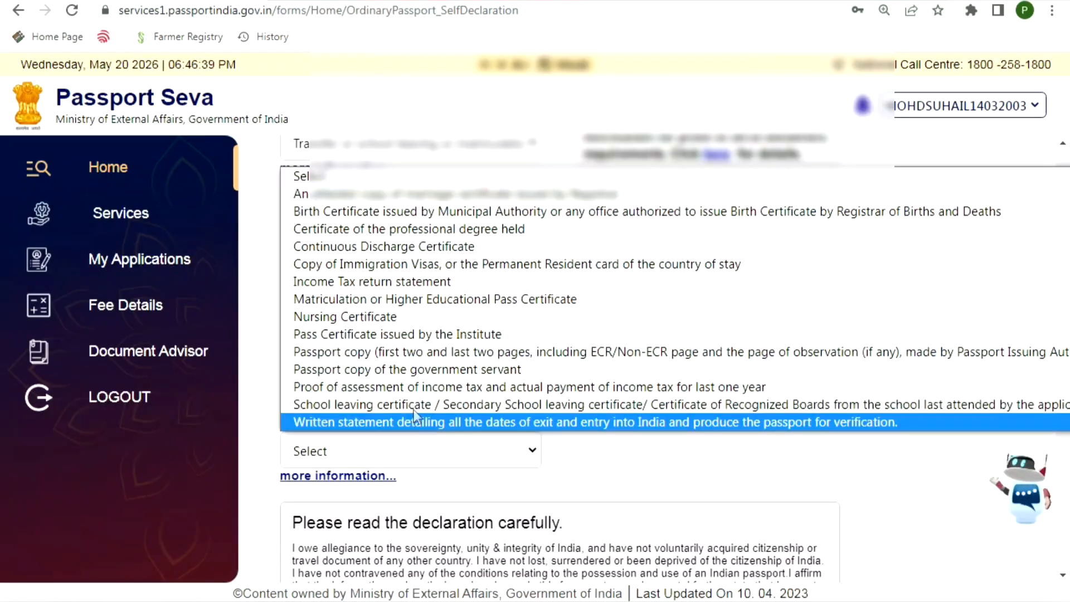
left_click(390, 299)
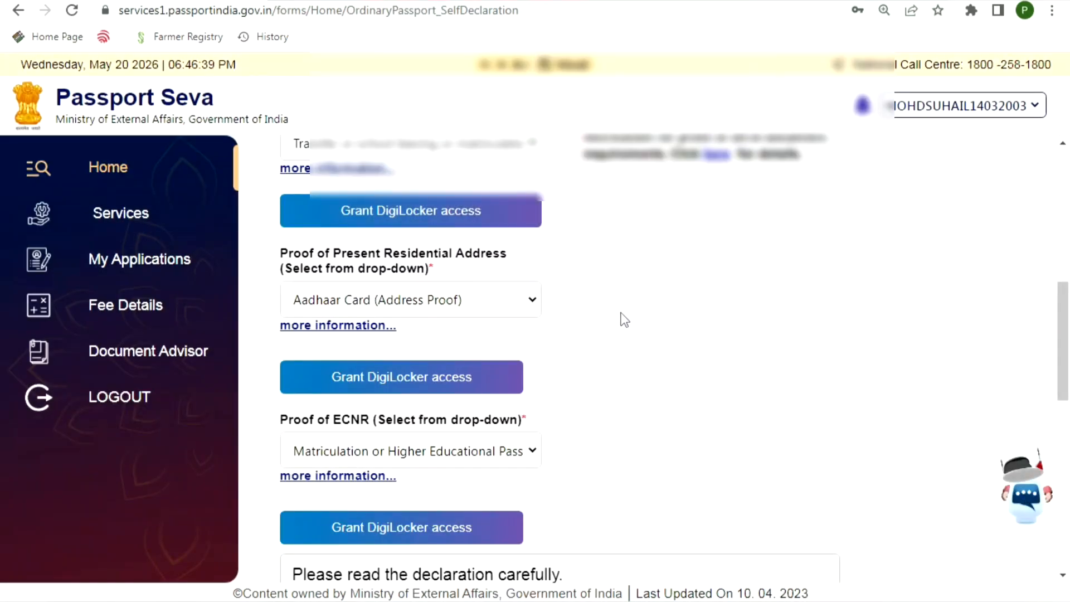
scroll(622, 318, "down", 7)
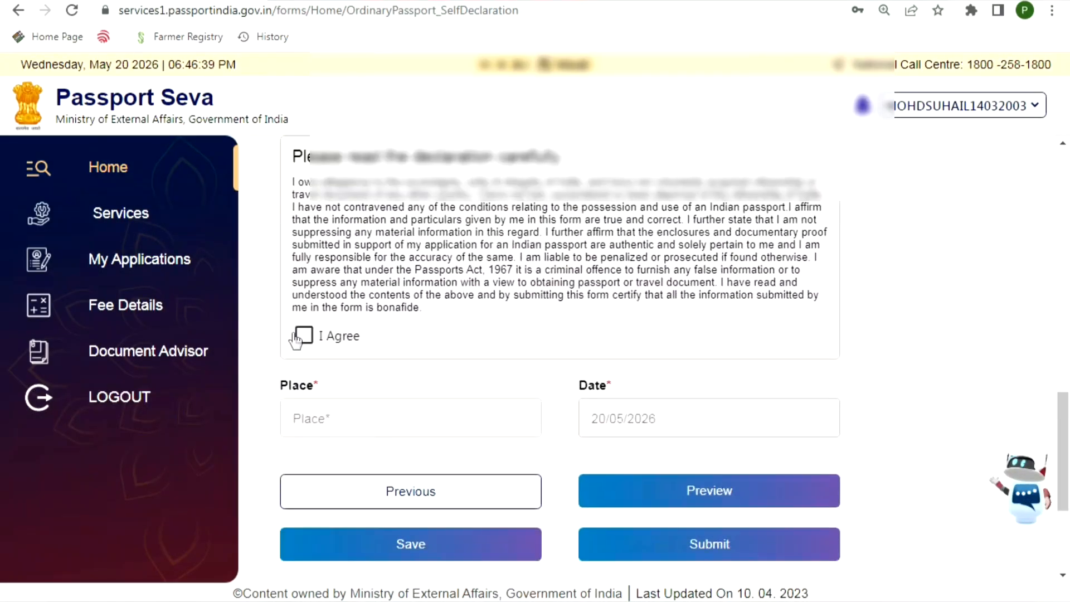
- Tick I Agree on the self-declaration and enter 'RAJOPUR BAHMAN' as the place
left_click(301, 336)
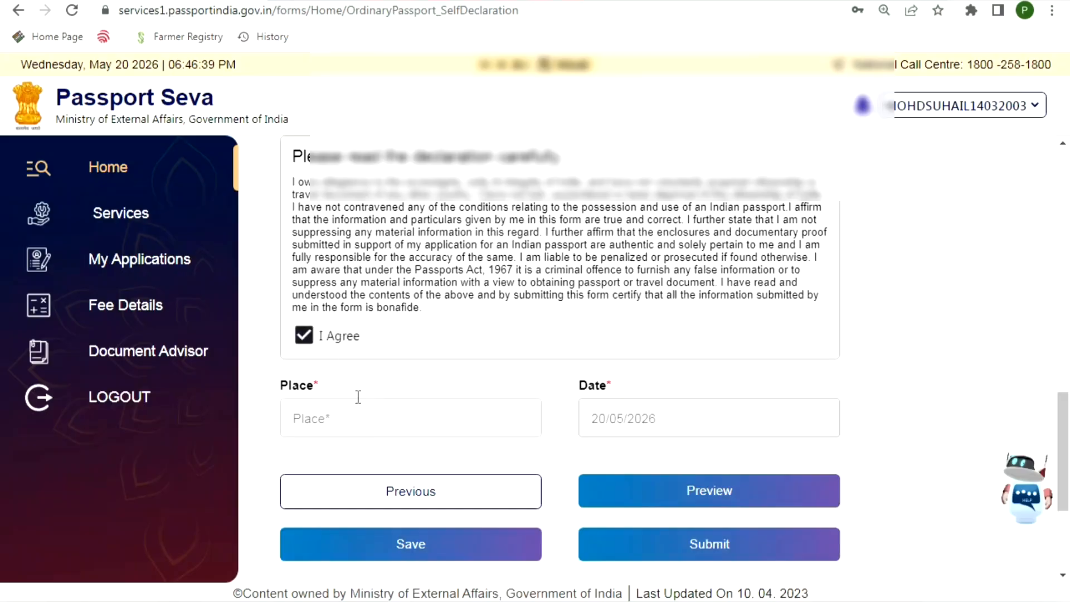
left_click(328, 421)
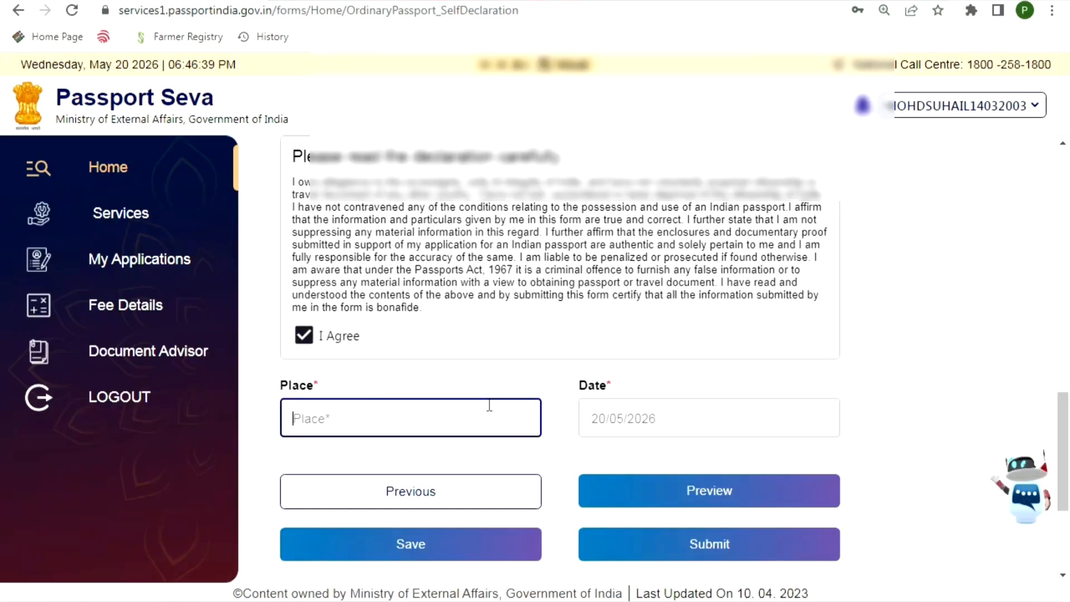
type("RAJOP")
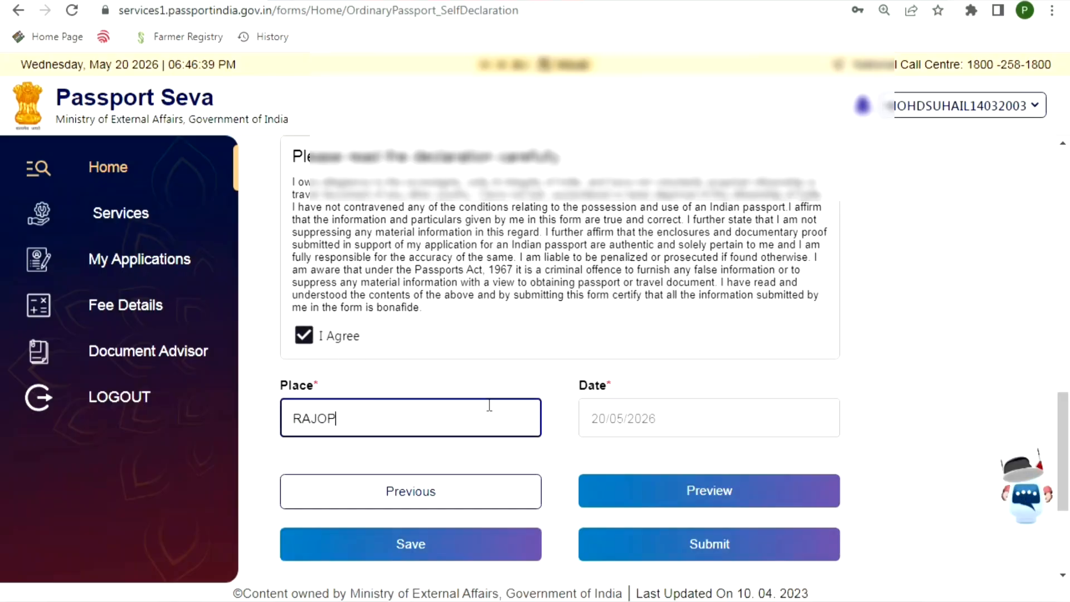
type("UR")
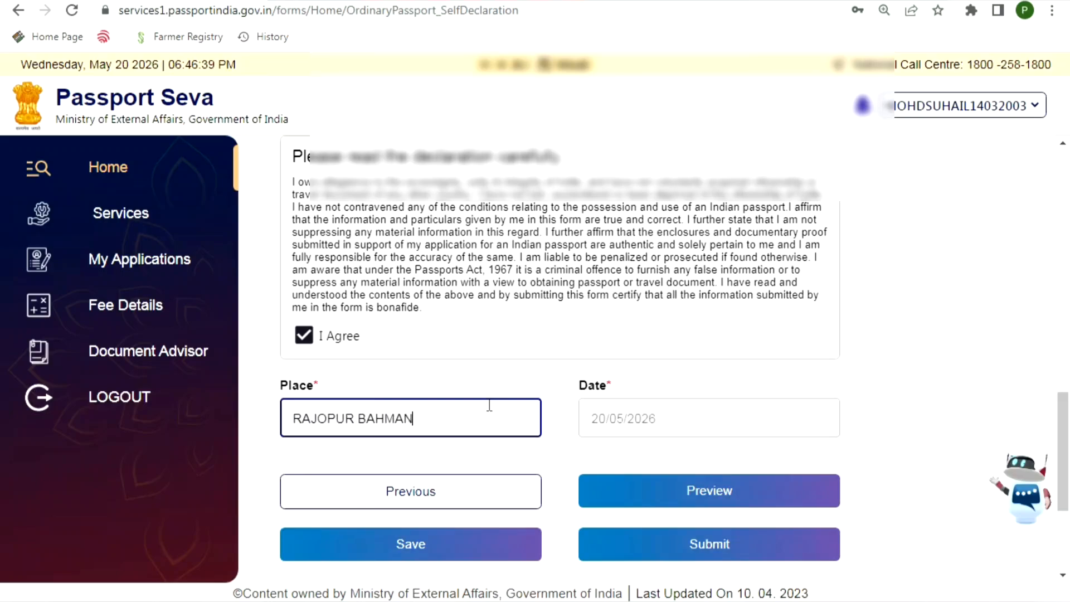
type(" BAHMAN")
key("ctrl+a")
left_click(498, 391)
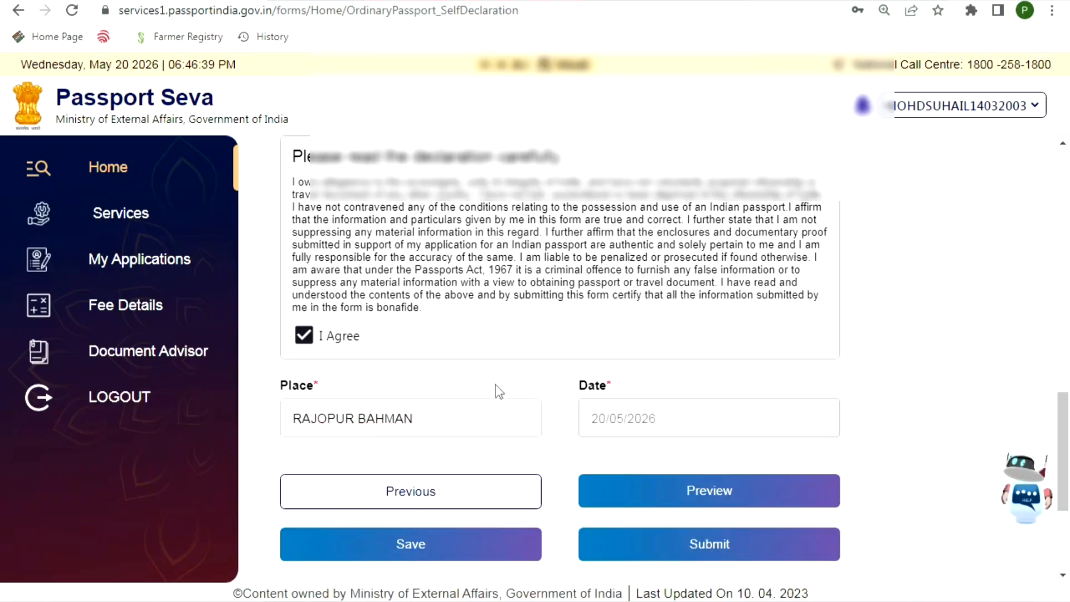
- Save the self-declaration and dismiss the confirmation alert
left_click(406, 548)
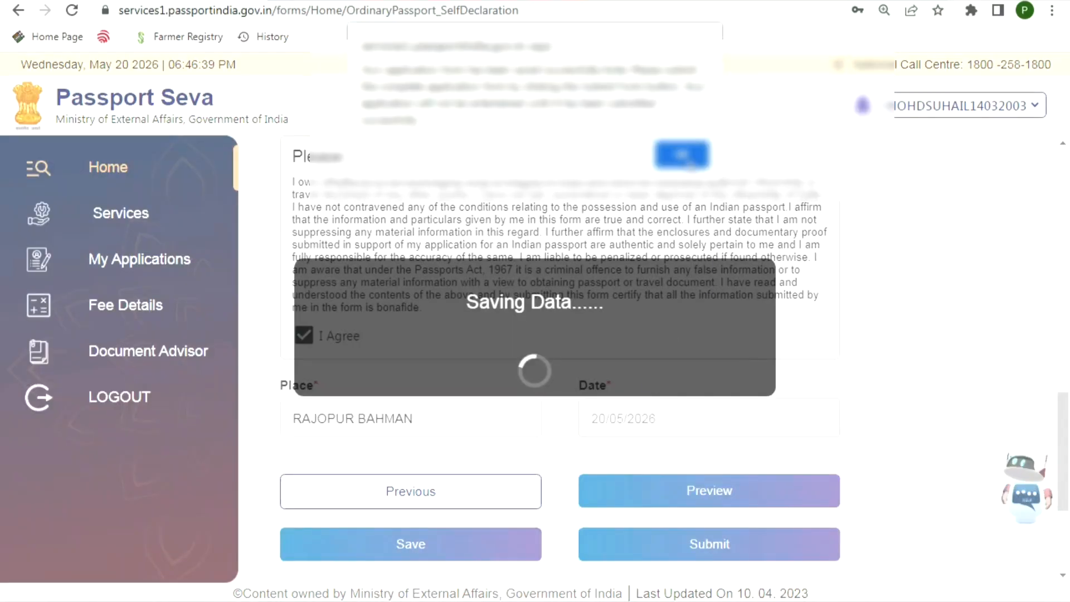
left_click(683, 156)
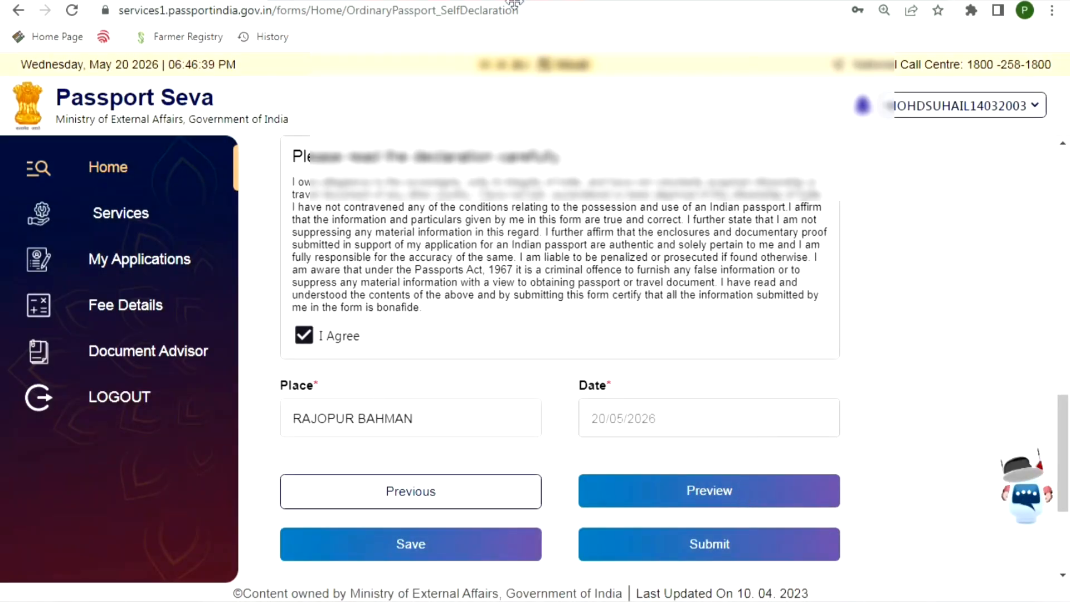
left_click_drag(652, 460, 796, 511)
left_click_drag(649, 454, 811, 518)
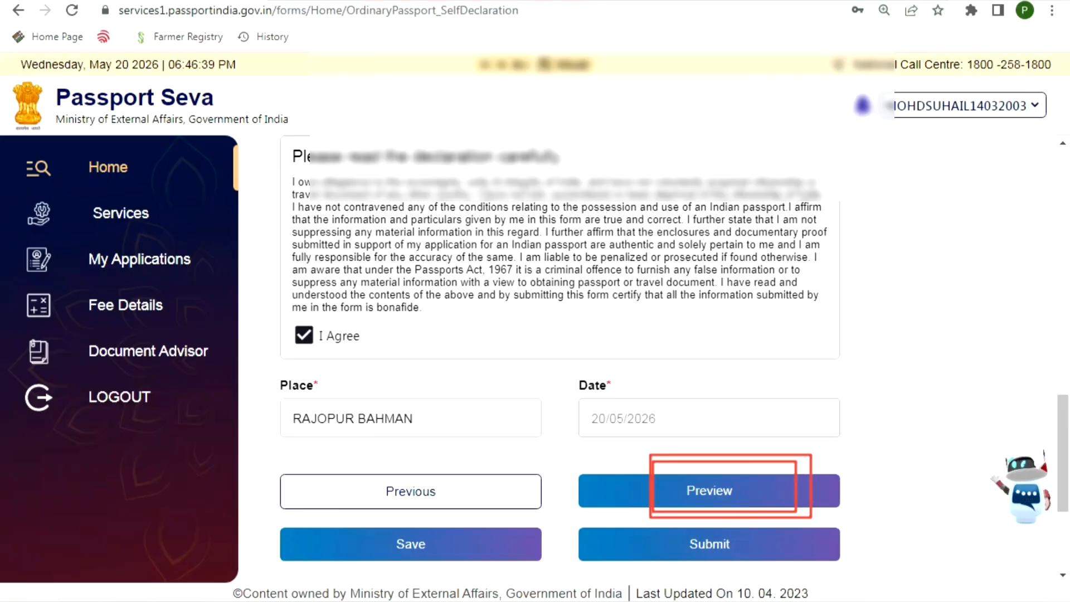
- Preview the completed application form and scroll through it before printing
key("Escape")
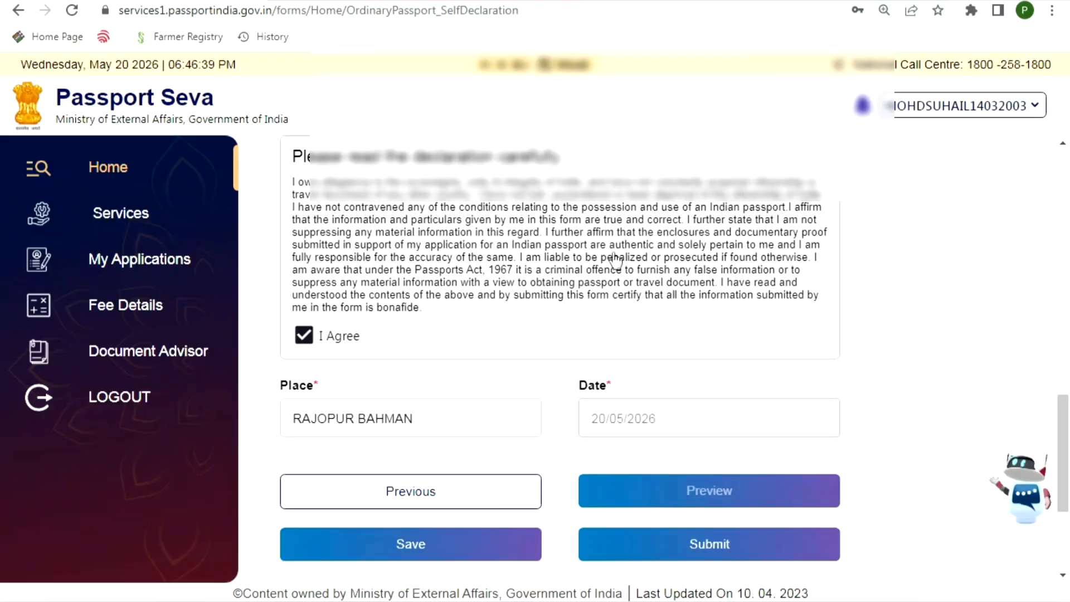
left_click(708, 490)
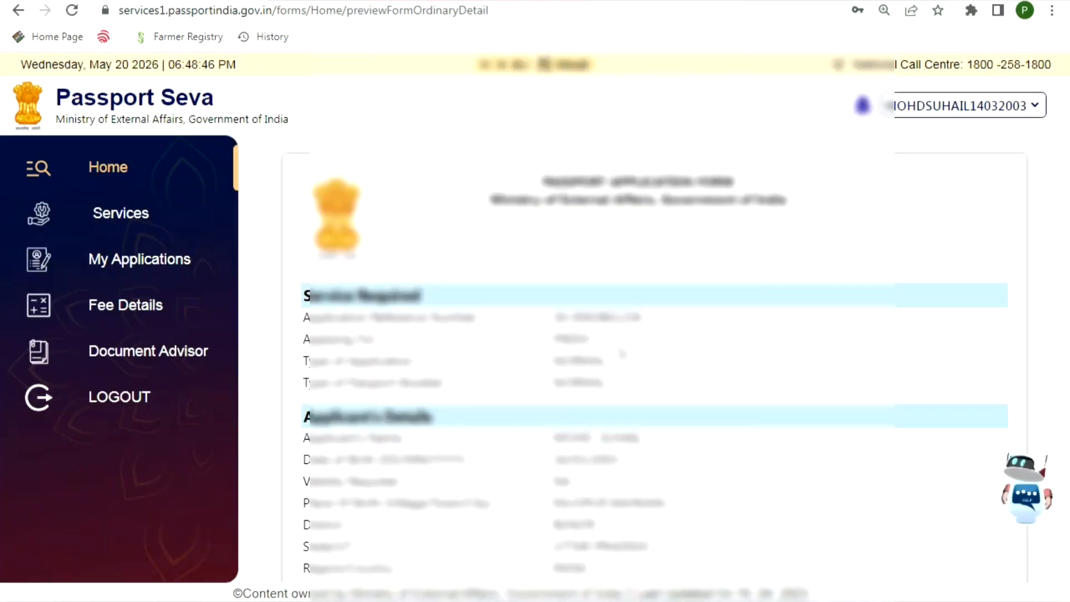
scroll(623, 354, "down", 18)
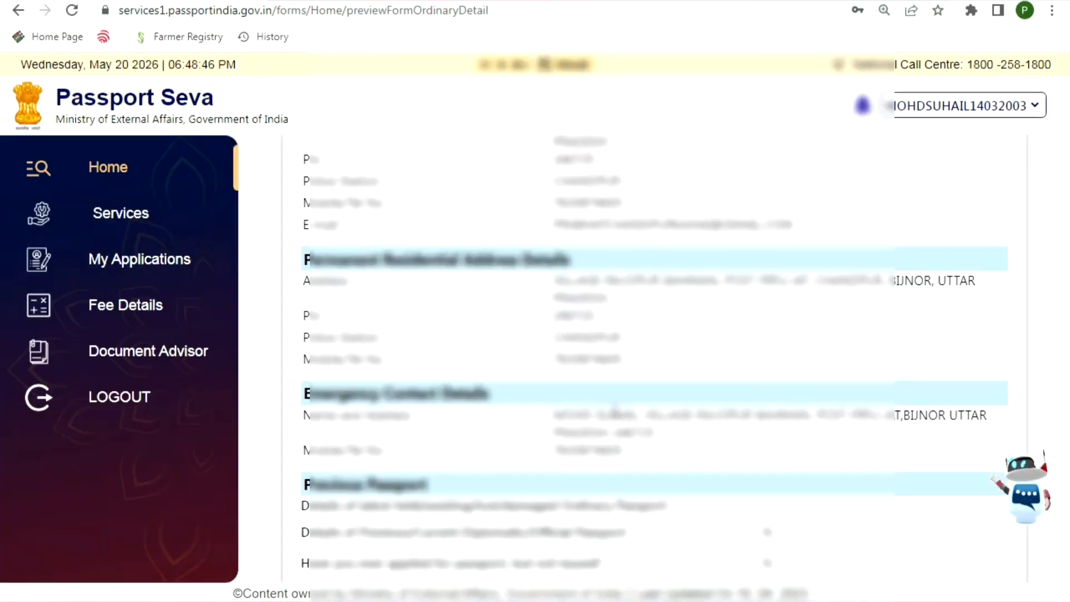
scroll(614, 411, "down", 10)
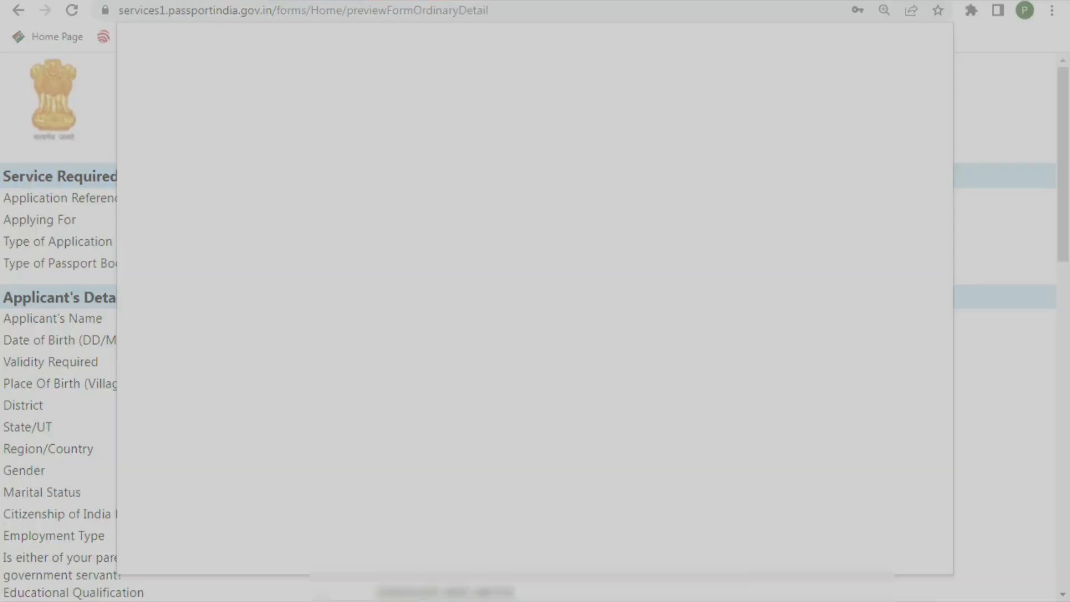
key("Escape")
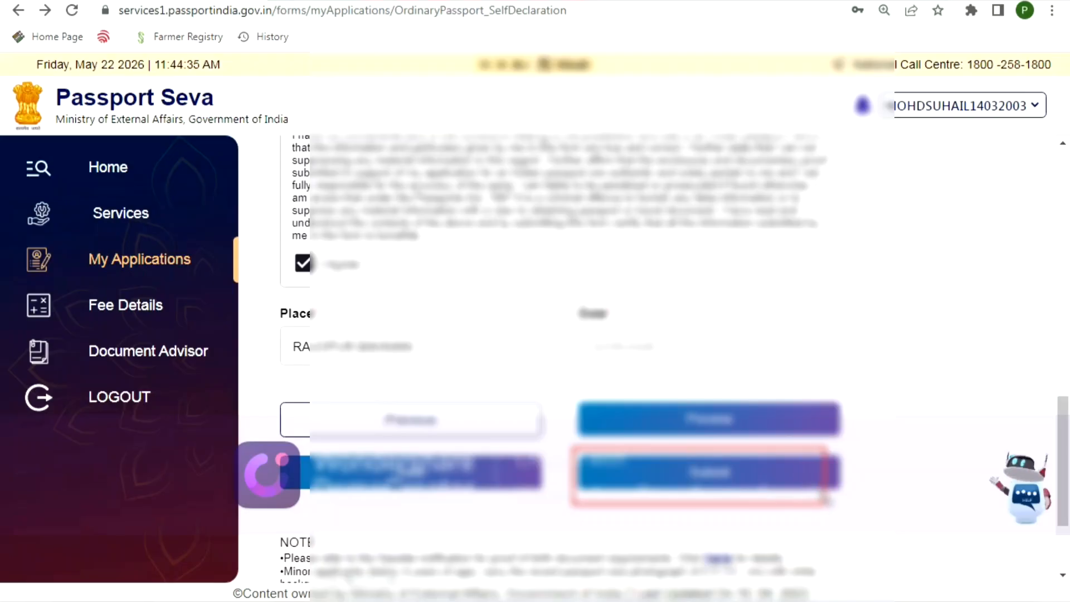
- Submit the completed self-declaration form to receive the Application Reference Number
left_click_drag(580, 451, 849, 517)
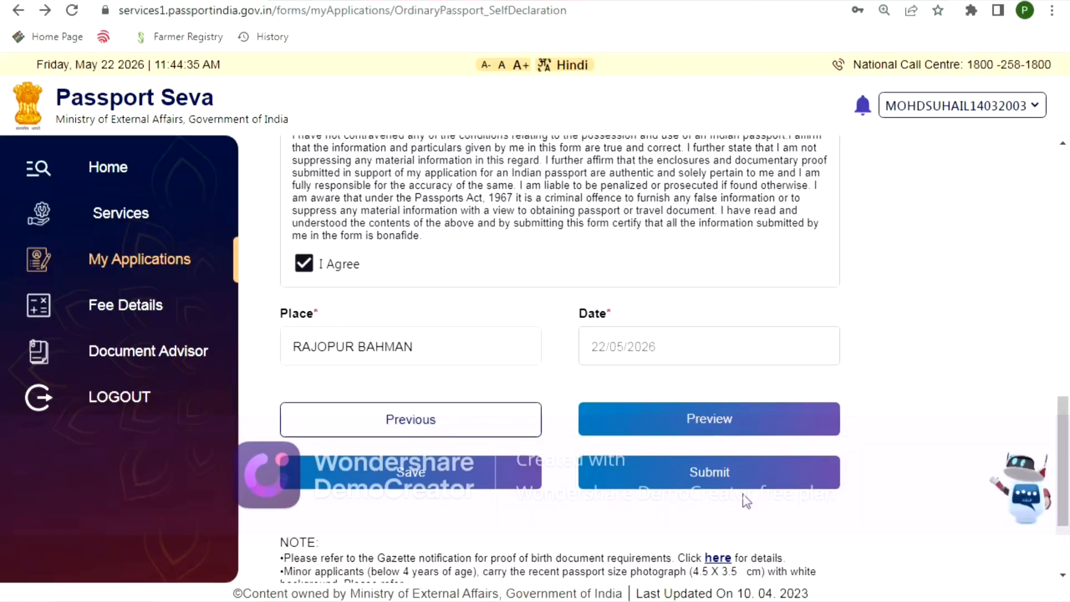
left_click(719, 480)
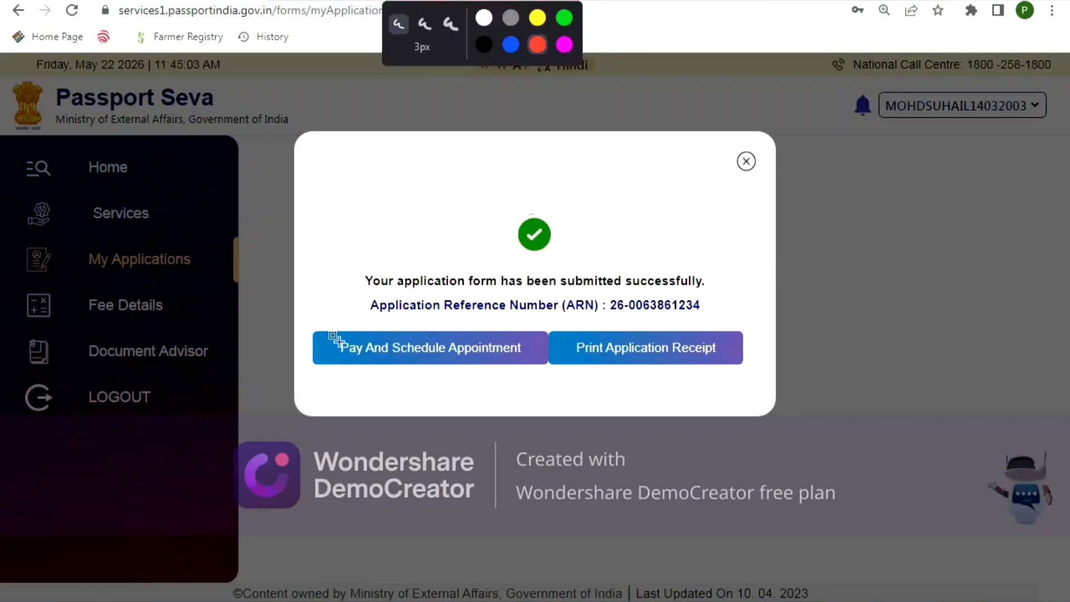
- Choose Pay And Schedule Appointment to see RPO Bareilly and PSK Bareilly availability for 15-06-2026
mouse_move(328, 335)
left_mouse_down()
mouse_move(520, 394)
mouse_move(508, 390)
left_mouse_up()
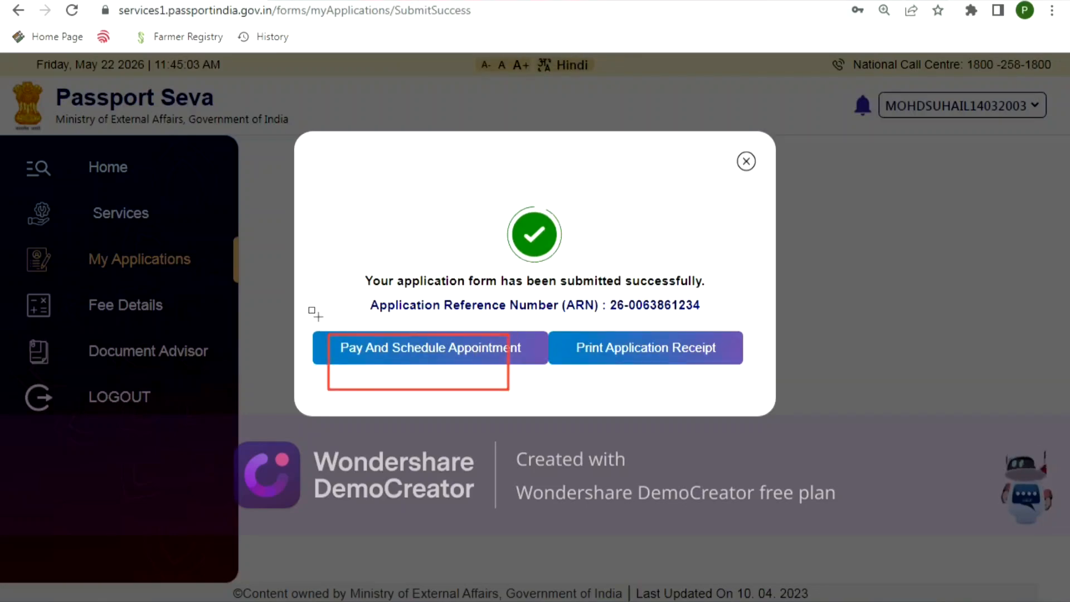
mouse_move(320, 322)
left_mouse_down()
mouse_move(505, 431)
mouse_move(520, 408)
left_mouse_up()
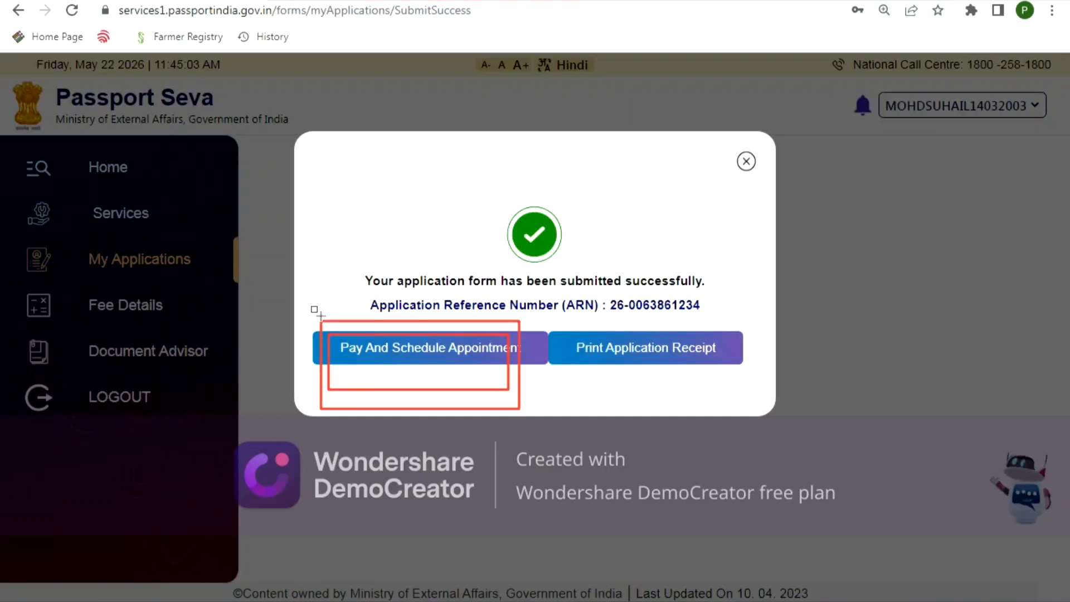
mouse_move(308, 313)
left_mouse_down()
mouse_move(447, 399)
mouse_move(534, 432)
left_mouse_up()
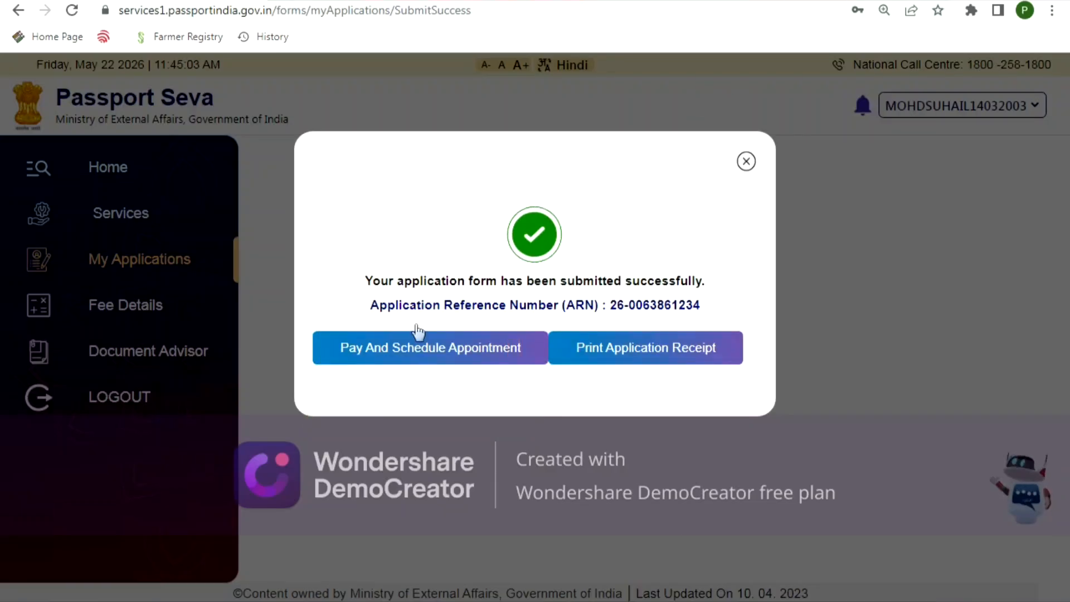
left_click(408, 363)
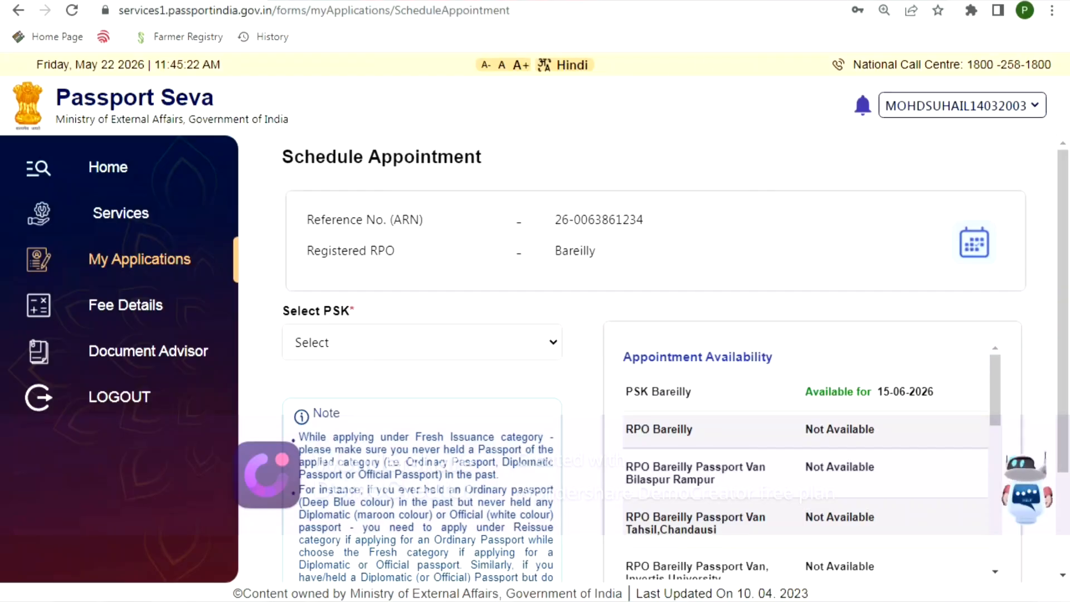
- Select POPSK Bijnaur as the passport centre, showing its address and earliest date 11/06/2026
scroll(756, 214, "down", 3)
scroll(713, 281, "up", 3)
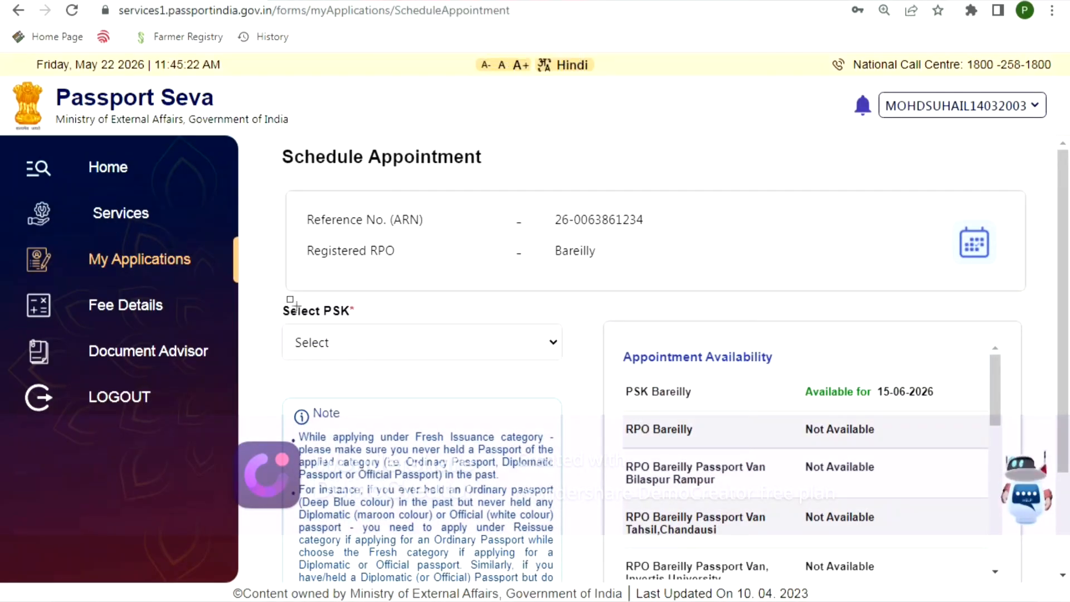
mouse_move(280, 298)
left_mouse_down()
mouse_move(545, 384)
mouse_move(540, 358)
left_mouse_up()
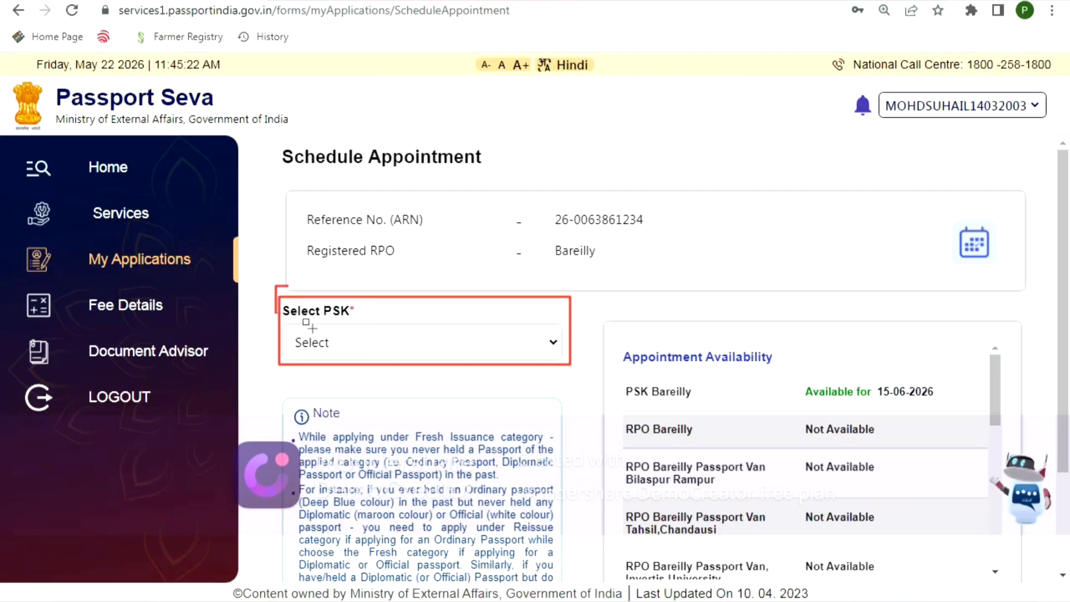
mouse_move(276, 286)
left_mouse_down()
mouse_move(674, 430)
mouse_move(591, 377)
left_mouse_up()
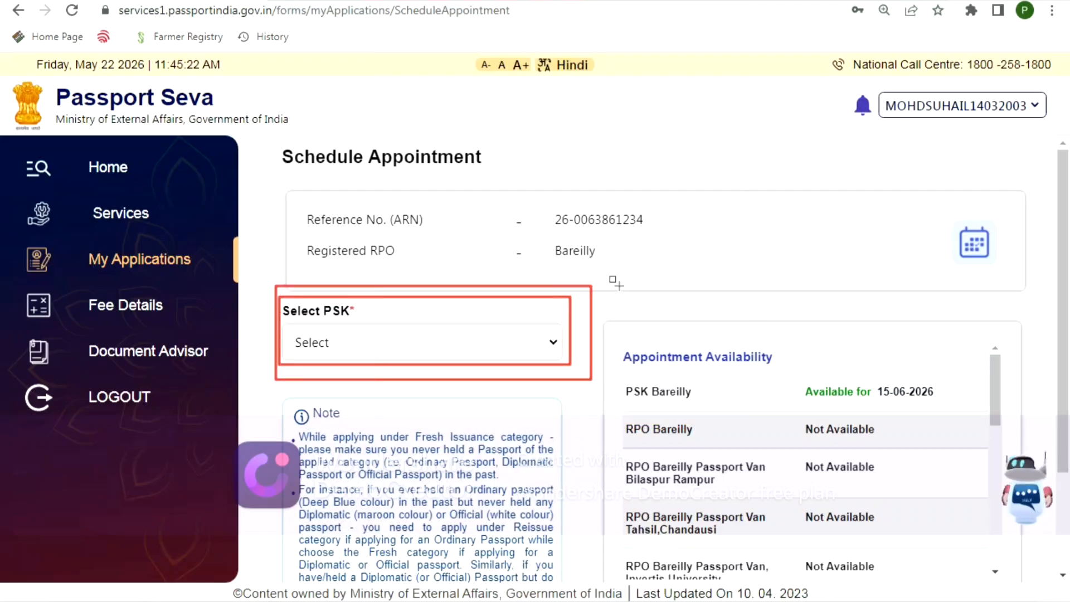
left_click(789, 2)
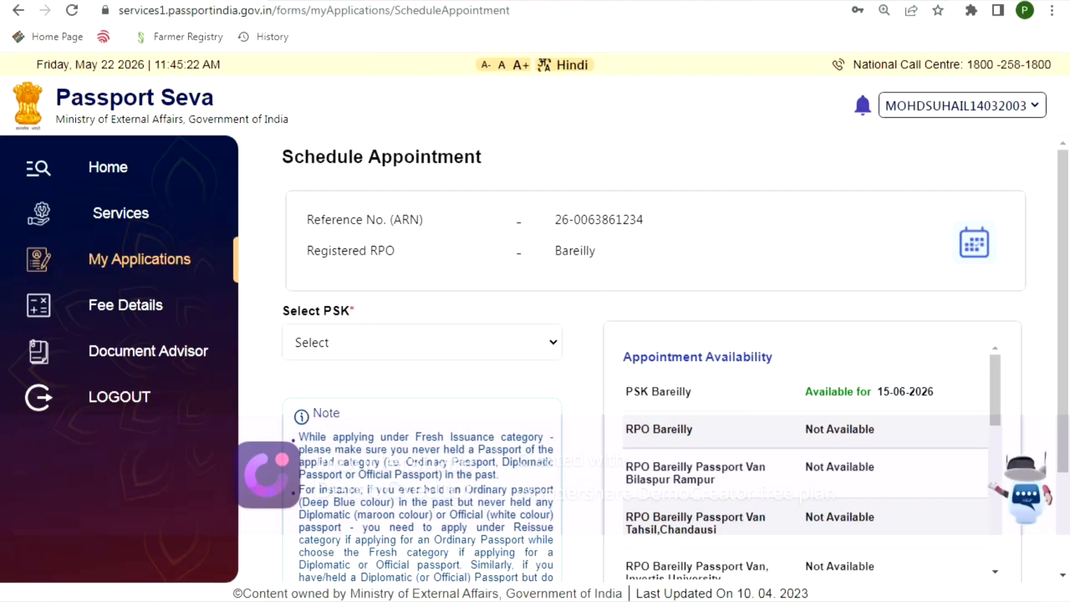
left_click(430, 346)
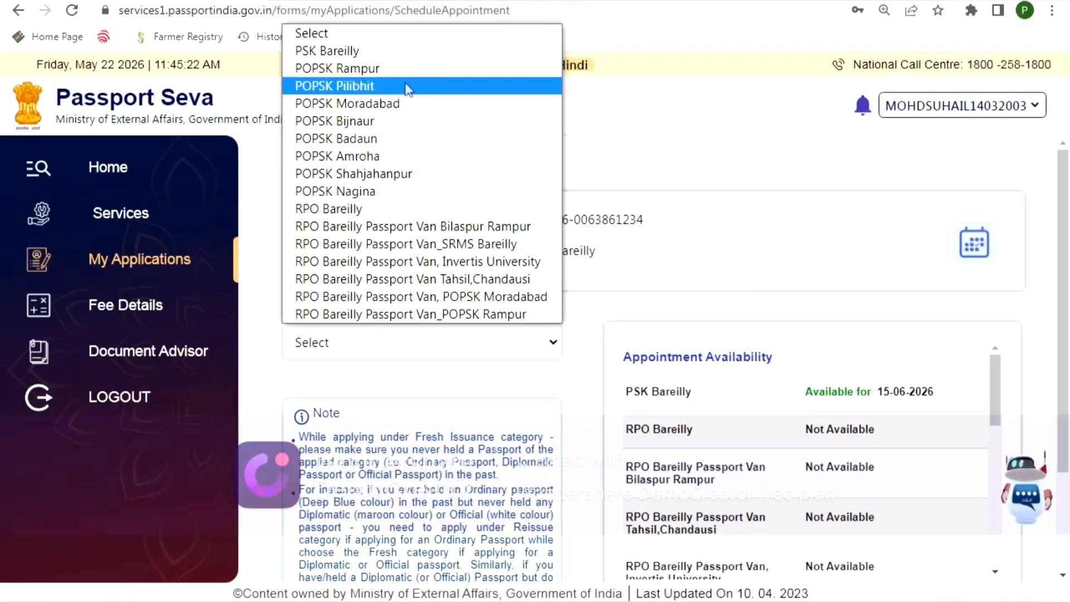
left_click(376, 127)
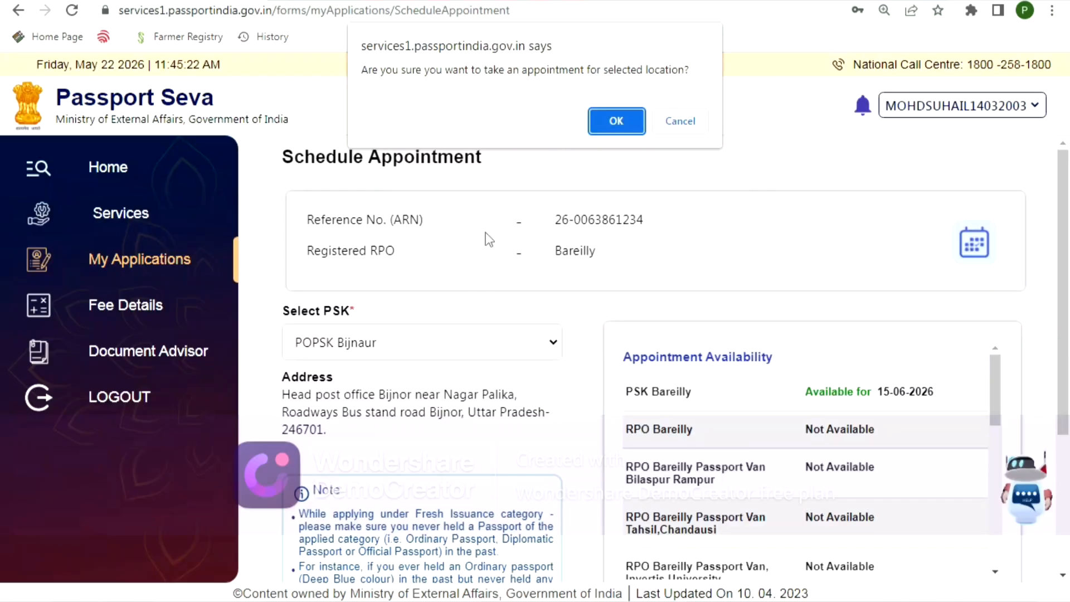
left_click(621, 123)
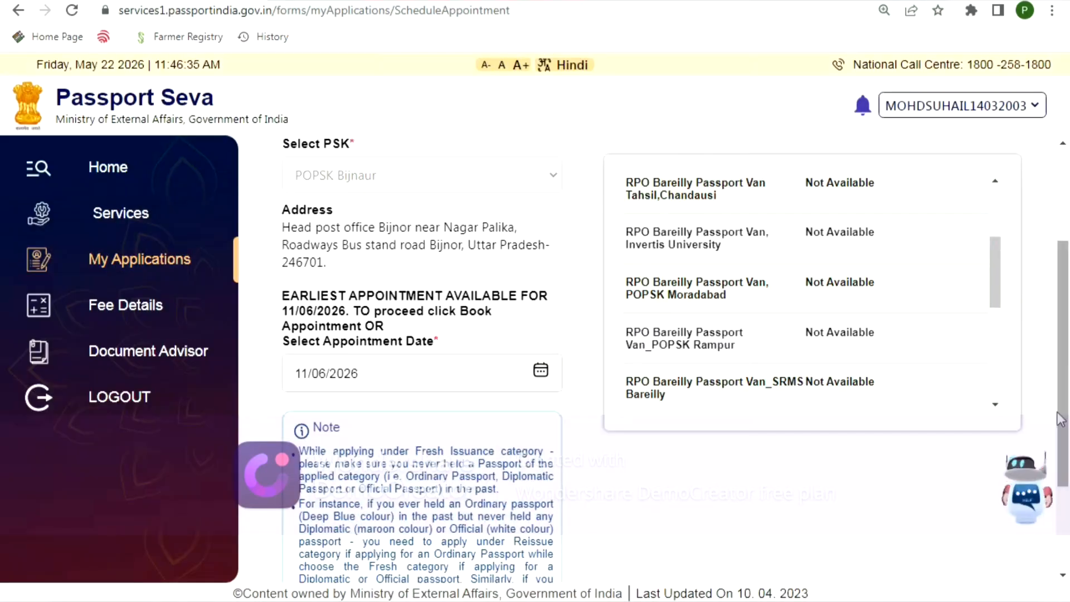
scroll(1067, 335, "up", 3)
scroll(1067, 301, "down", 2)
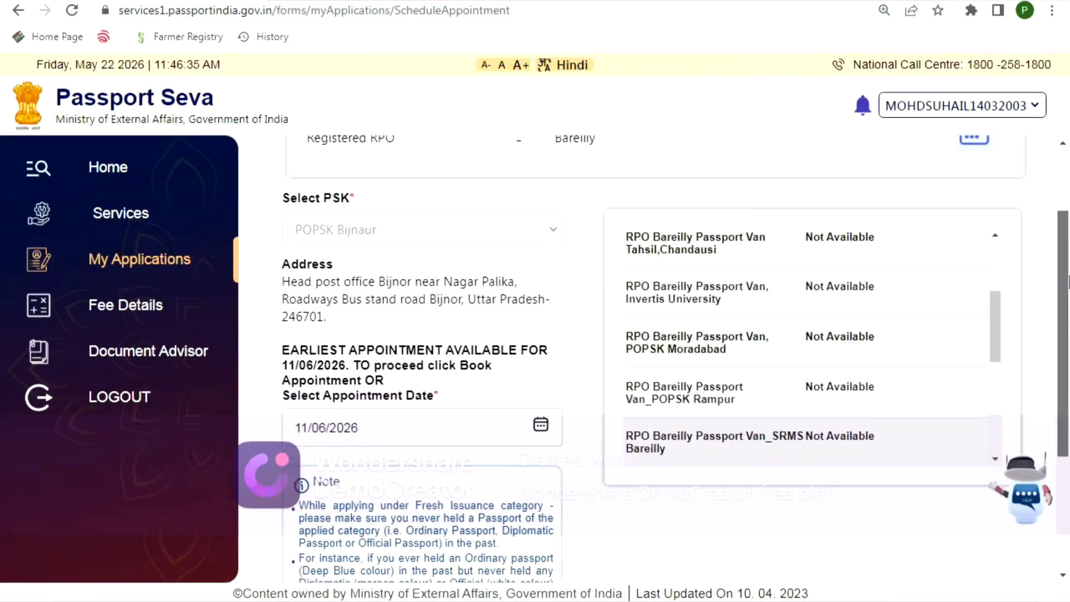
left_click_drag(1068, 281, 1069, 297)
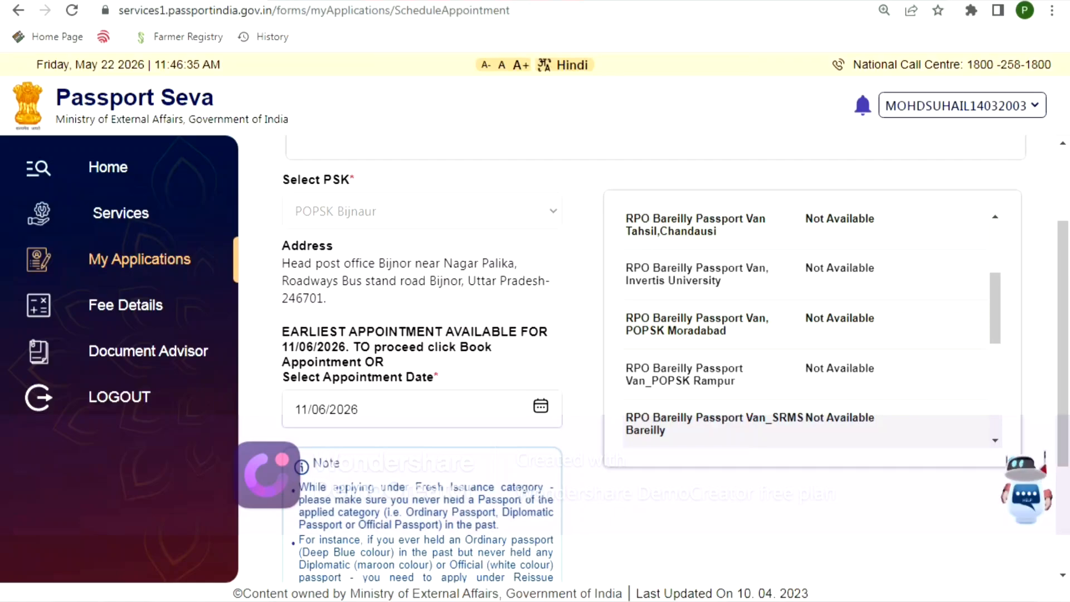
key("ctrl+alt+r")
mouse_move(282, 377)
left_mouse_down()
mouse_move(393, 426)
mouse_move(566, 435)
left_mouse_up()
mouse_move(275, 367)
left_mouse_down()
mouse_move(501, 442)
mouse_move(579, 449)
left_mouse_up()
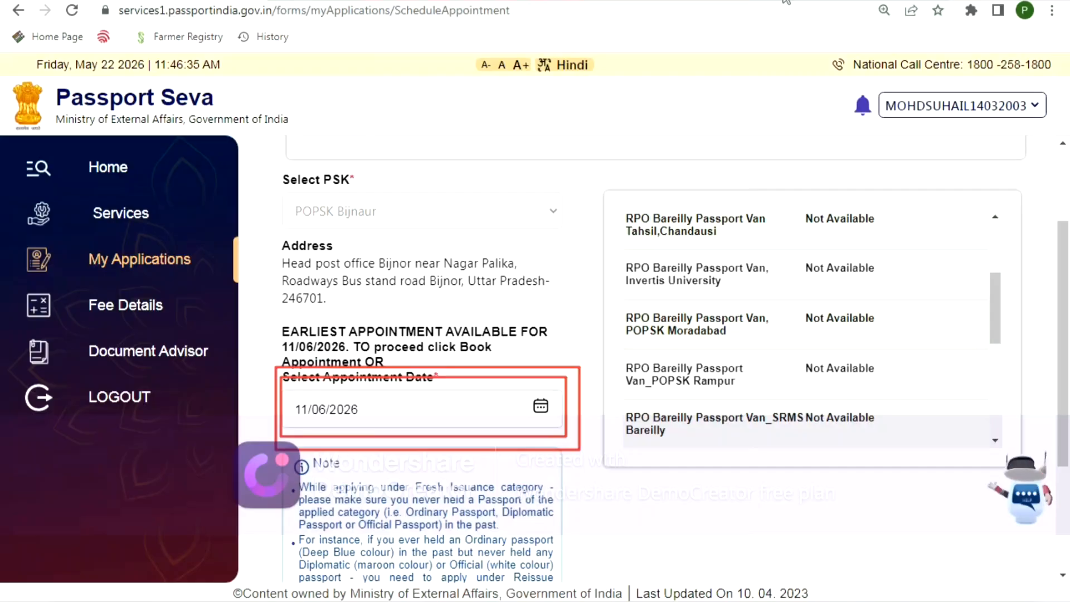
key("Escape")
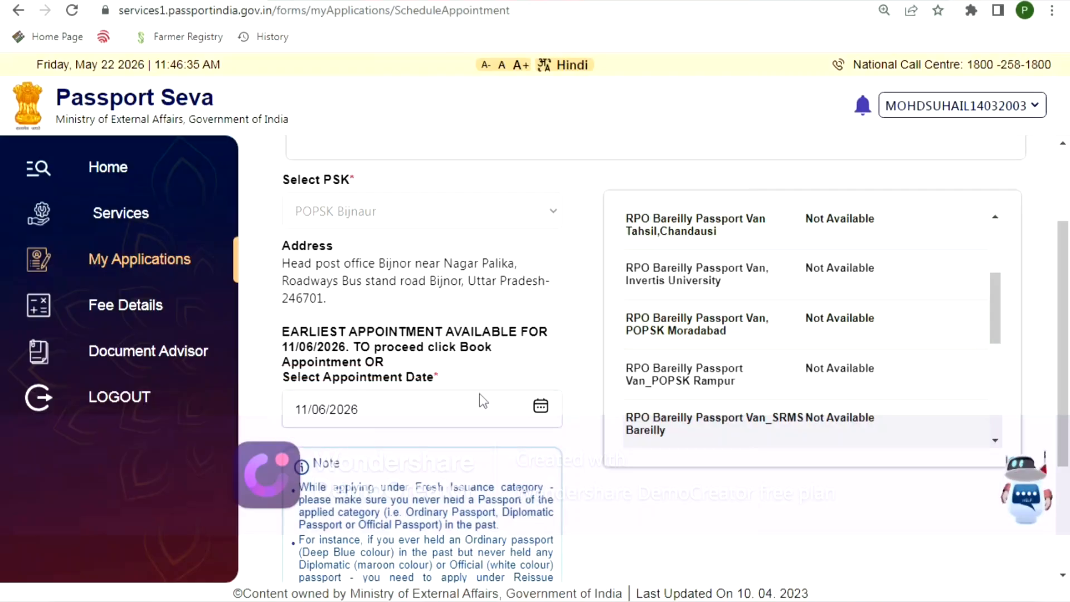
left_click(540, 410)
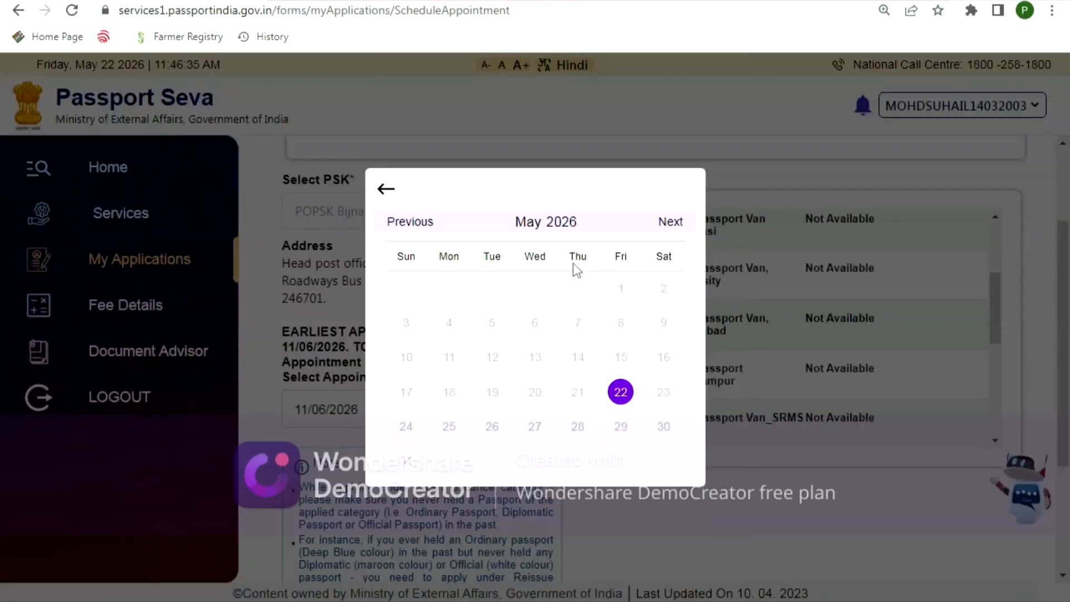
left_click(671, 223)
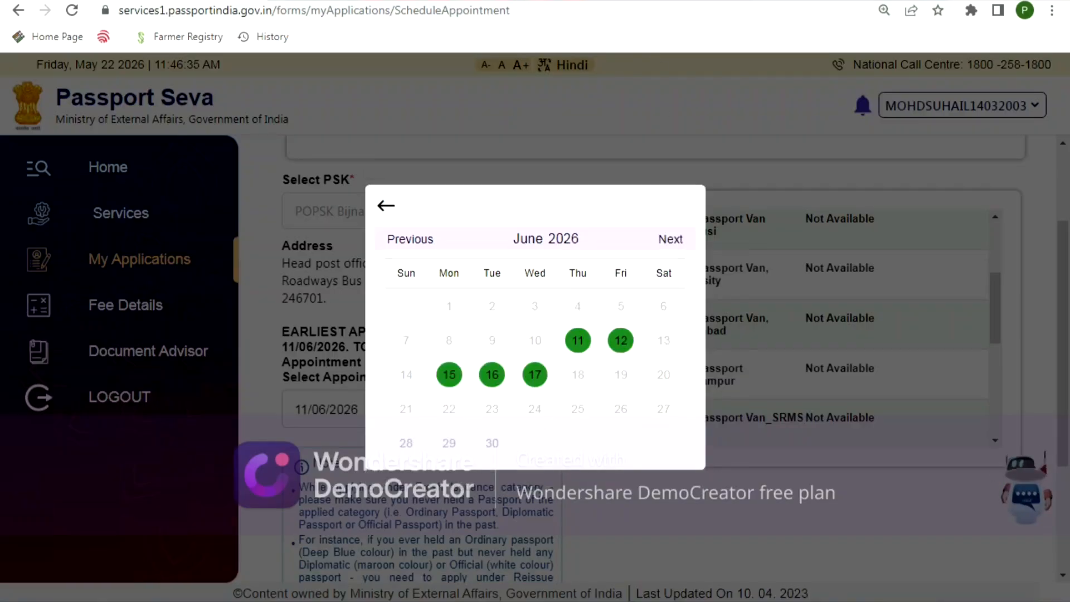
mouse_move(560, 324)
left_mouse_down()
mouse_move(592, 359)
mouse_move(644, 363)
left_mouse_up()
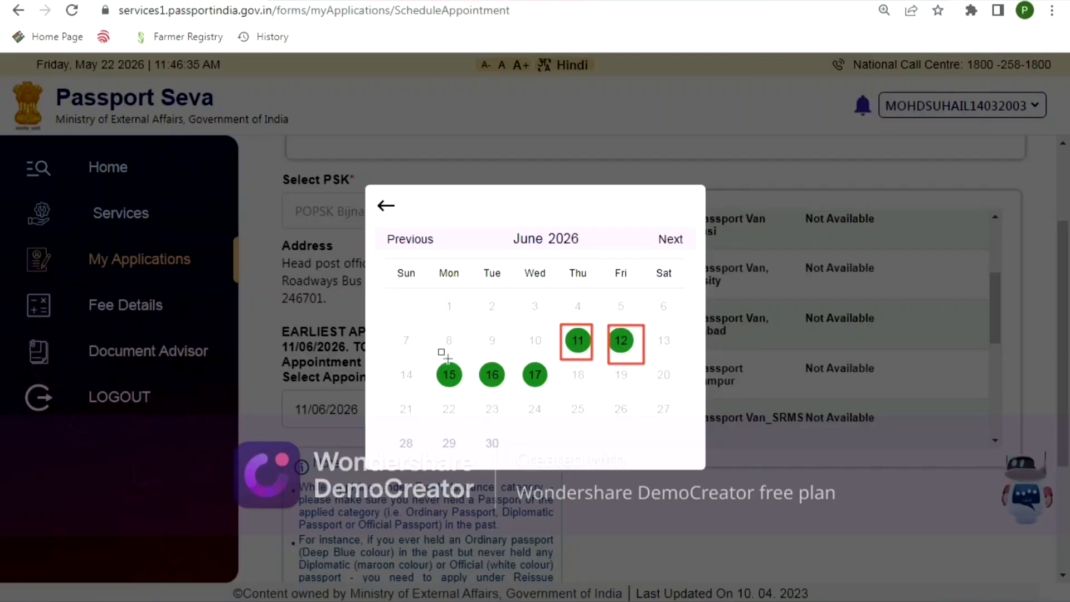
left_click_drag(424, 358, 474, 396)
left_click_drag(474, 359, 515, 404)
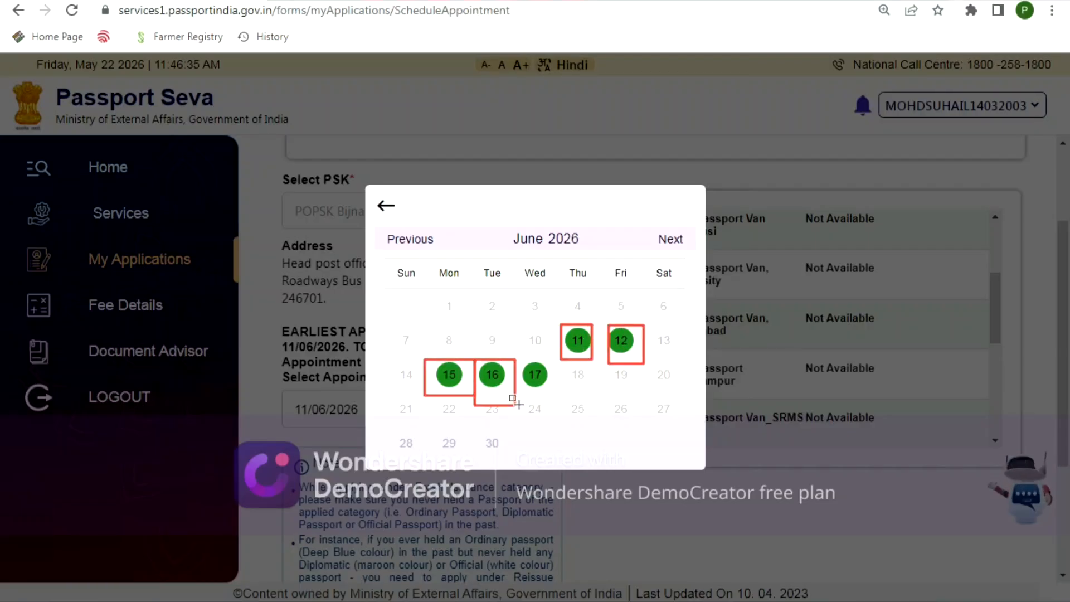
left_click_drag(523, 356, 554, 401)
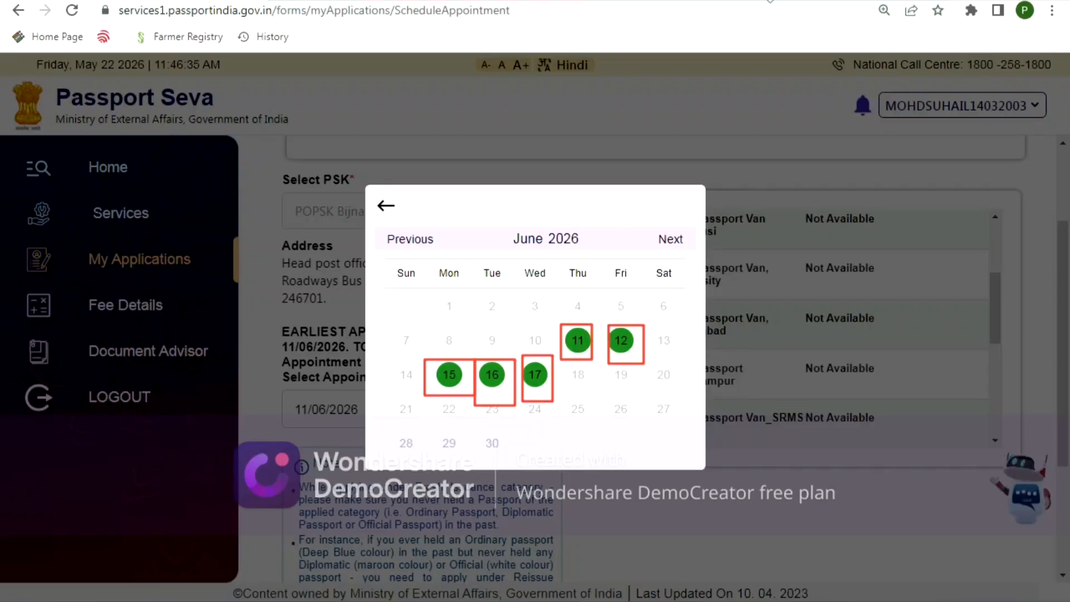
key("Escape")
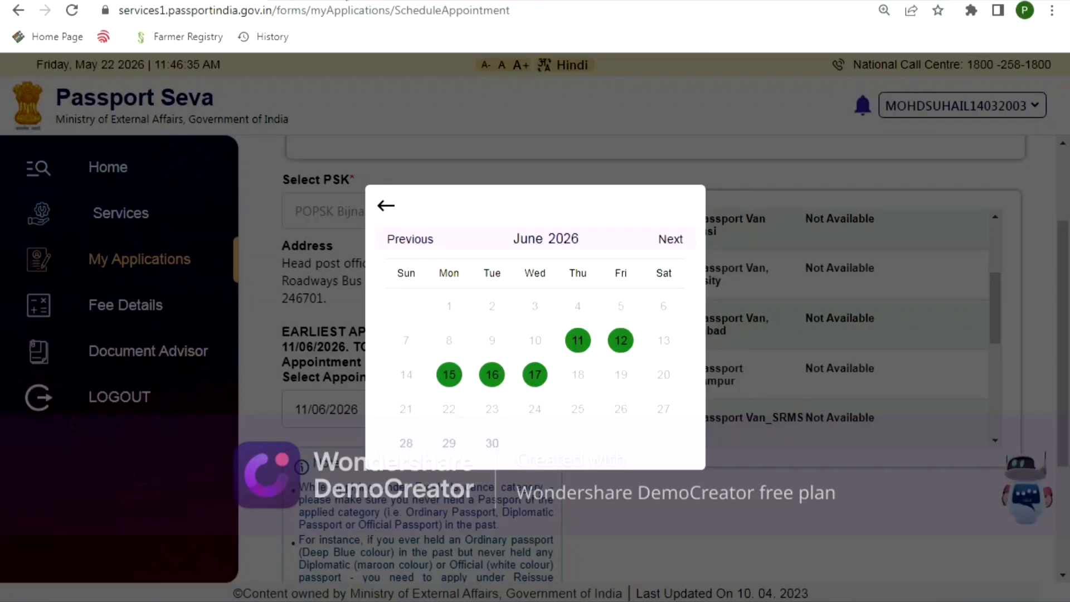
left_click(385, 207)
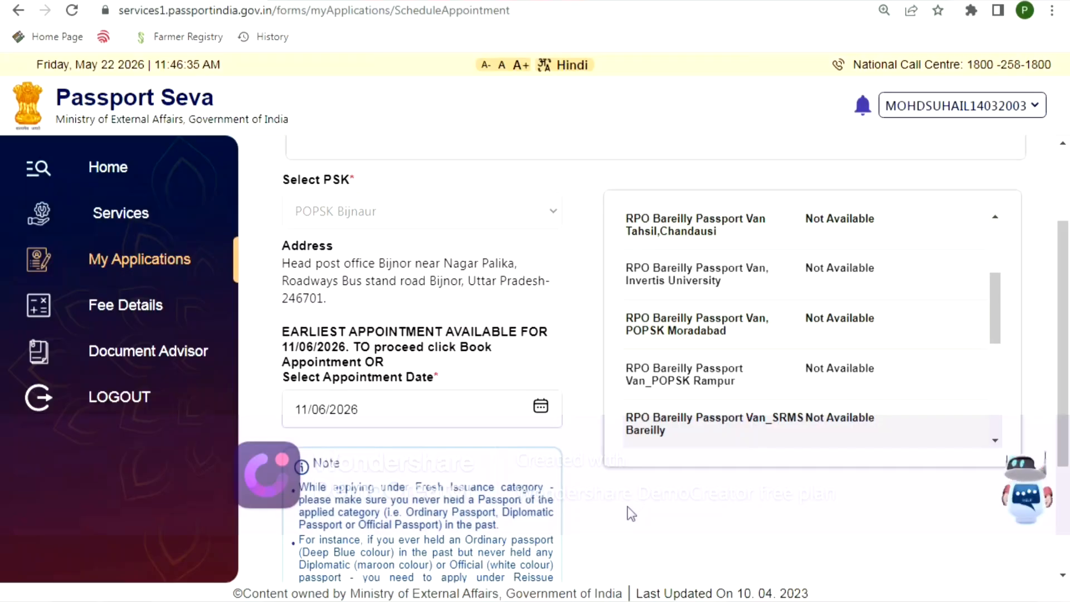
- Confirm the POPSK Bijnaur appointment and scroll through the fee summary on the Make Payment page
scroll(639, 502, "down", 3)
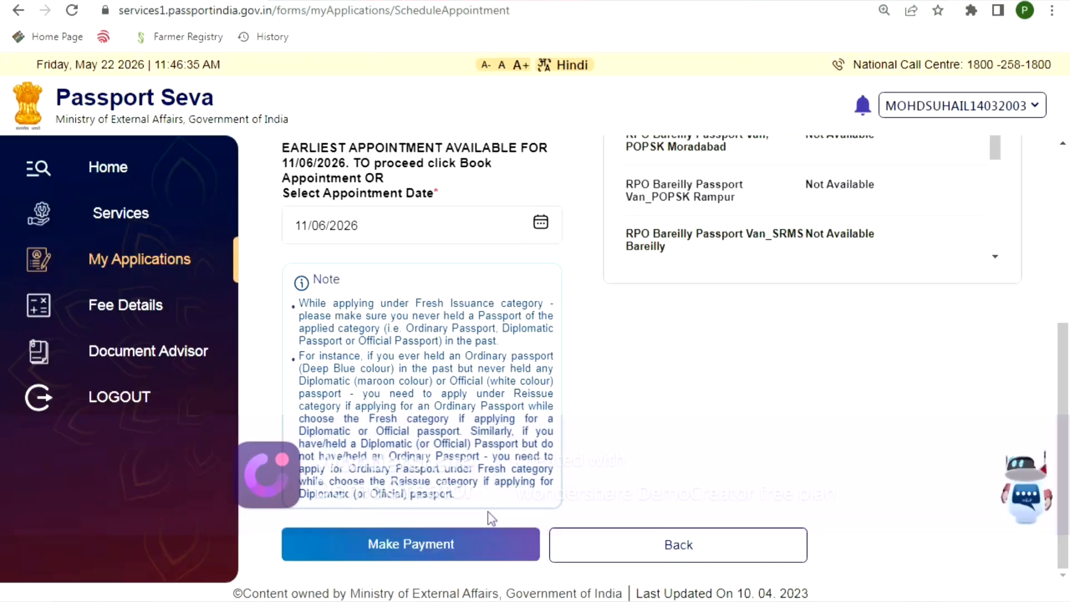
left_click(440, 549)
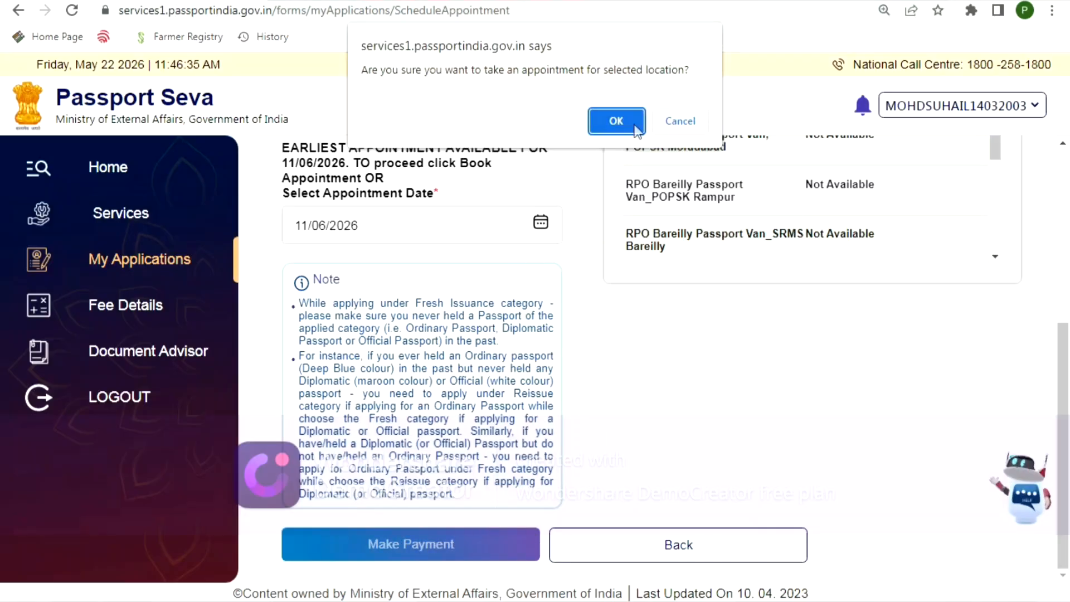
left_click(616, 123)
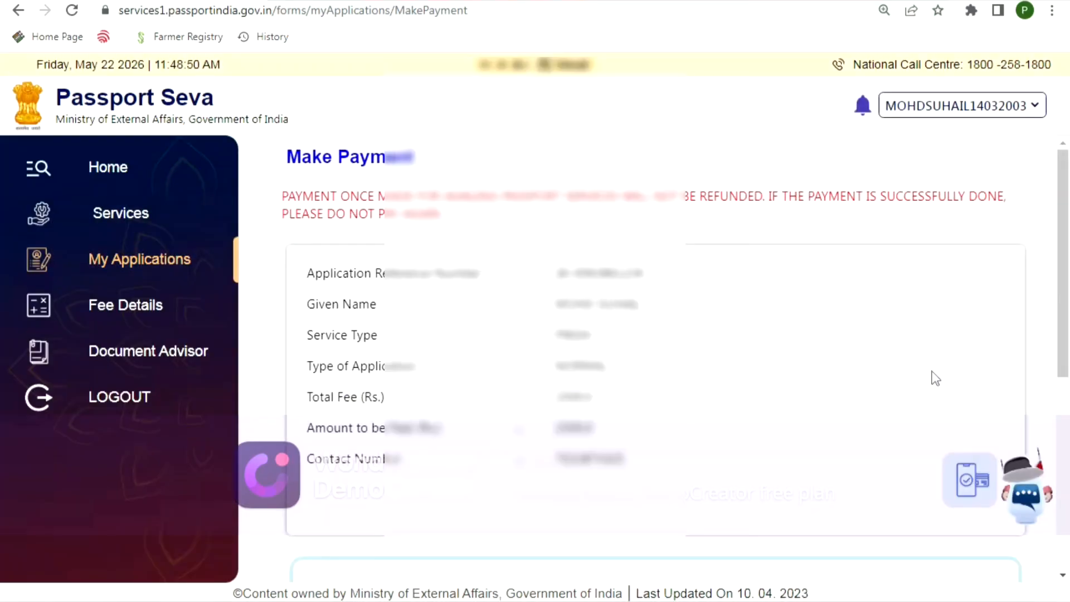
scroll(788, 315, "down", 4)
scroll(787, 336, "down", 2)
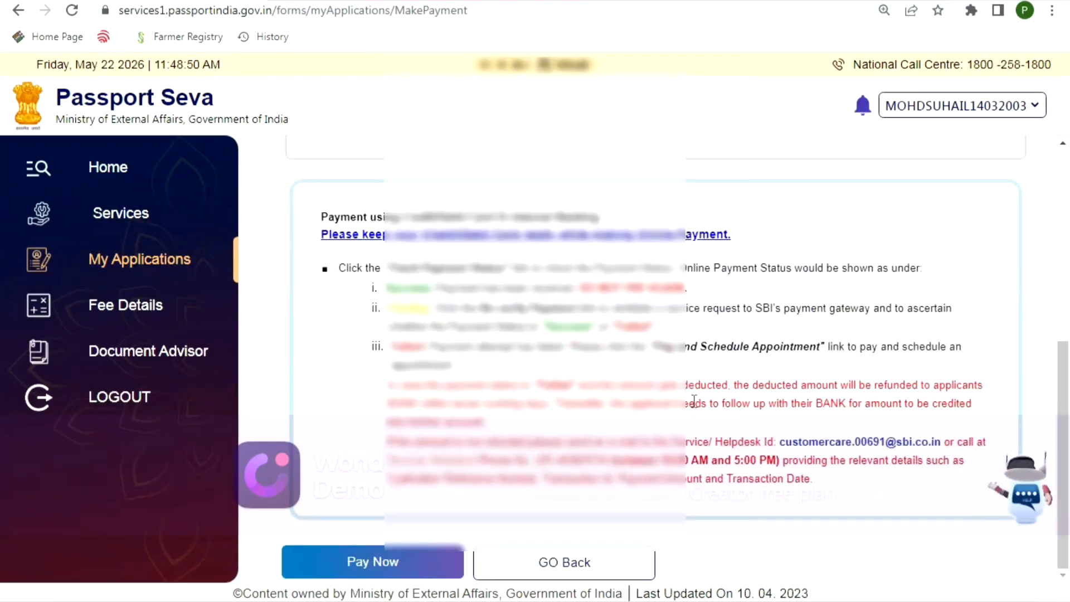
- Proceed to the SBI ePay Lite gateway to pay the passport fee
left_click(379, 563)
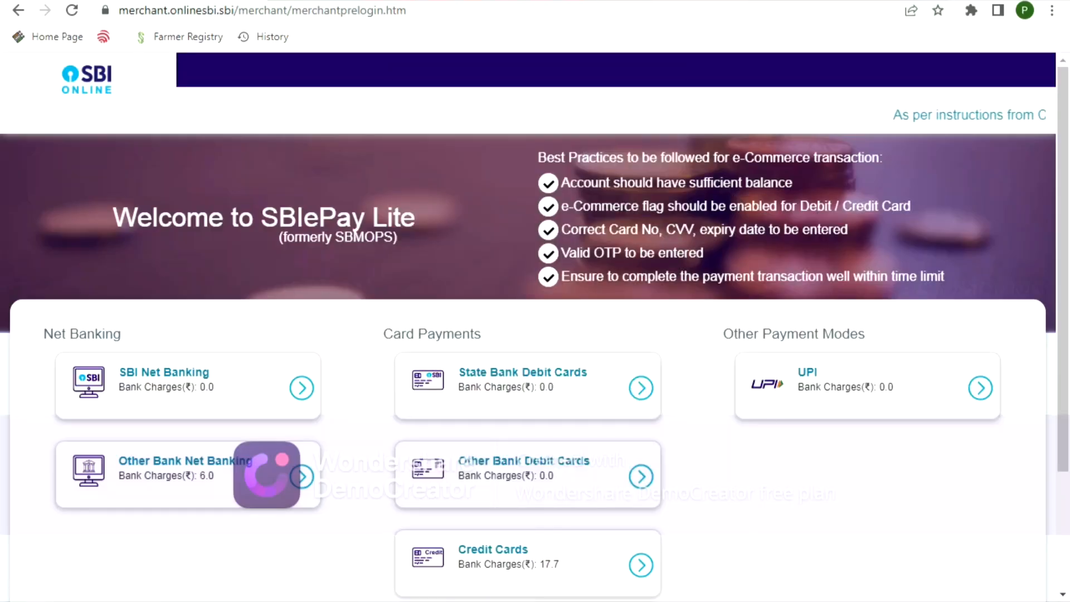
left_click_drag(54, 339, 329, 412)
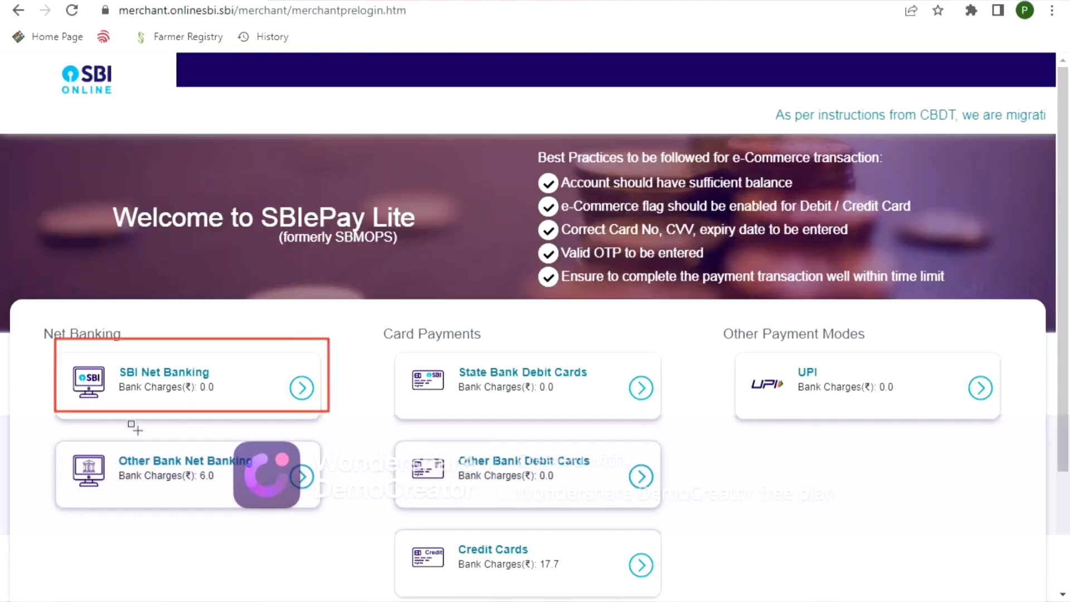
left_click_drag(53, 448, 342, 514)
left_click_drag(395, 325, 691, 589)
left_click_drag(731, 341, 1006, 420)
left_click_drag(726, 336, 1028, 434)
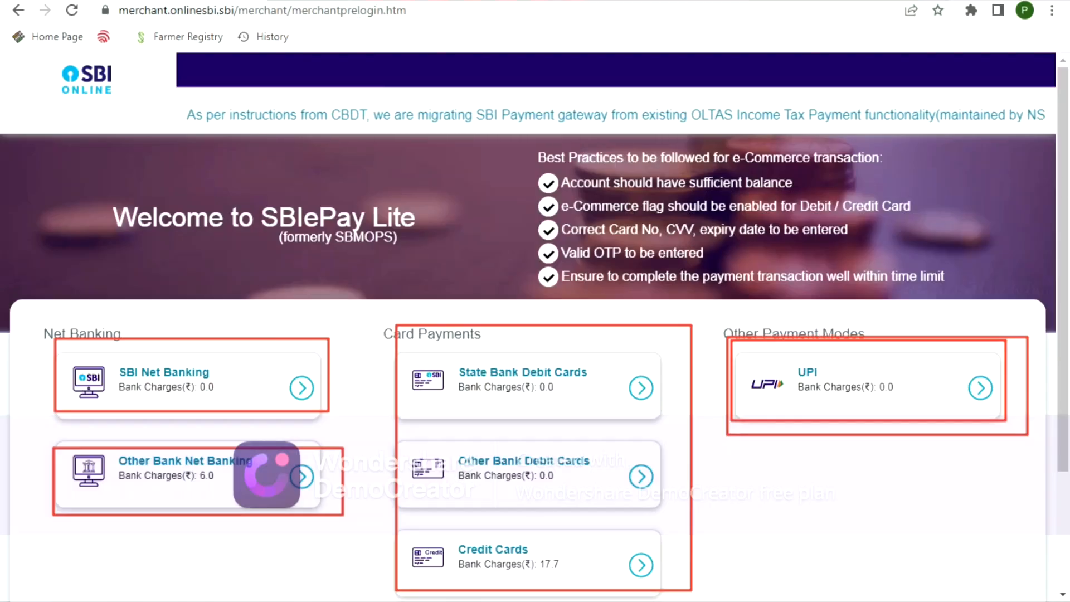
key("Escape")
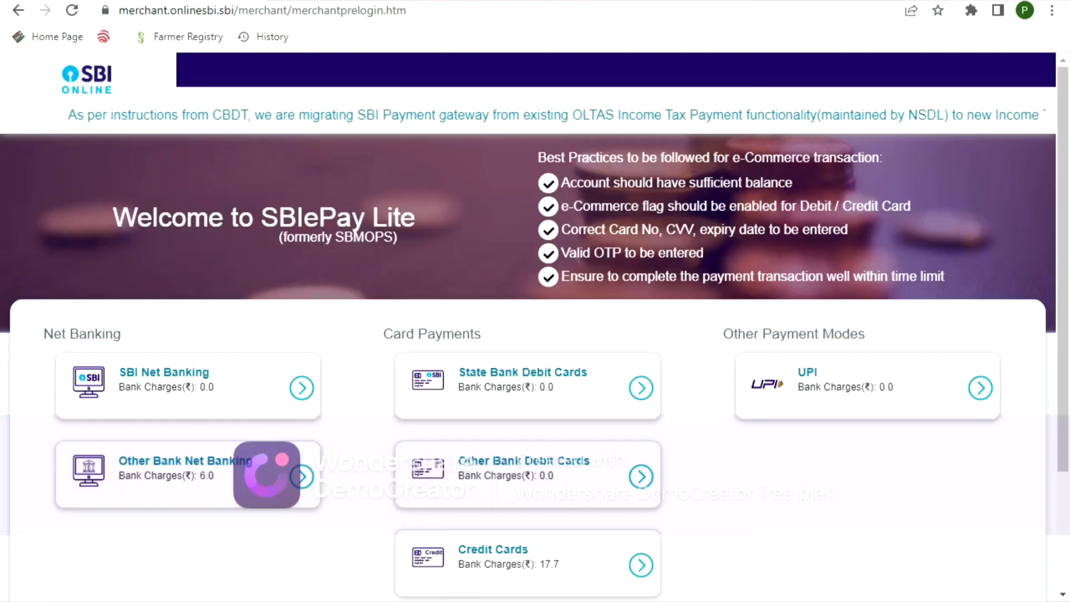
- Pay the 1500.00 fee by UPI and confirm until the status shows Success
left_click(975, 387)
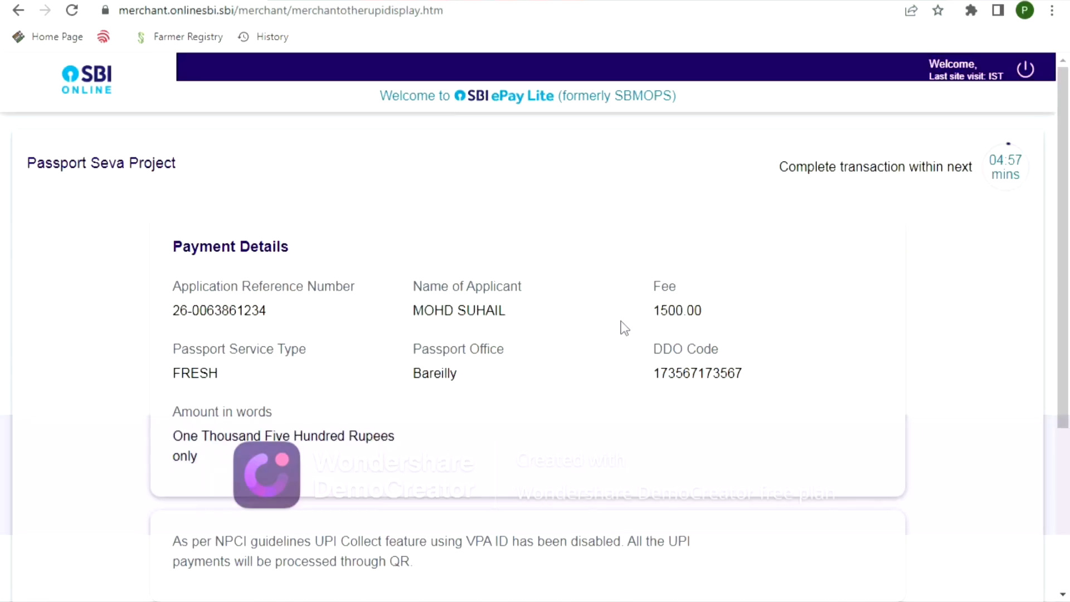
scroll(570, 386, "down", 4)
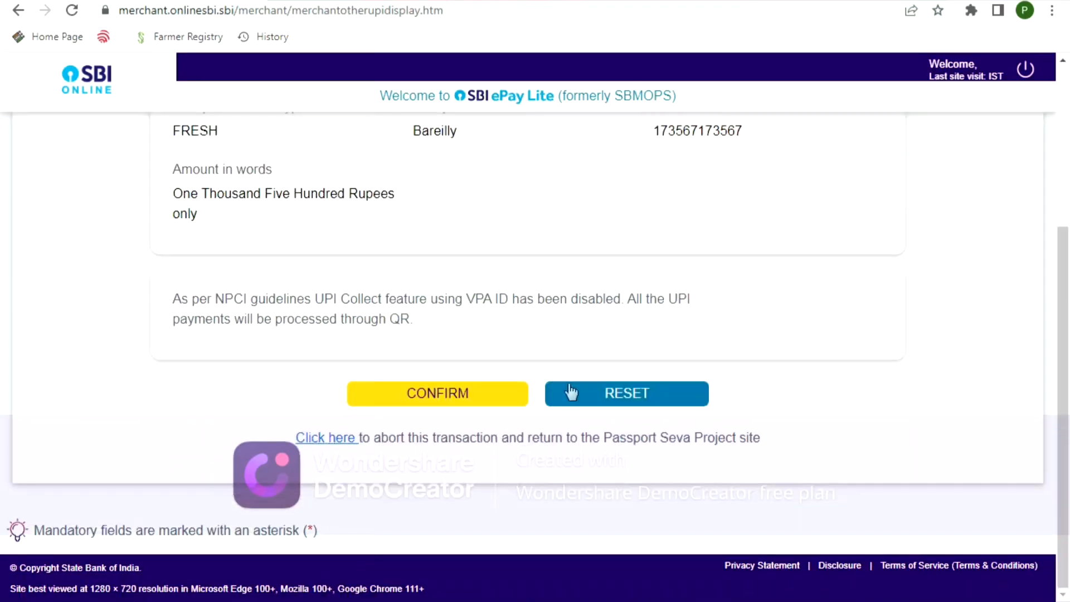
left_click(412, 400)
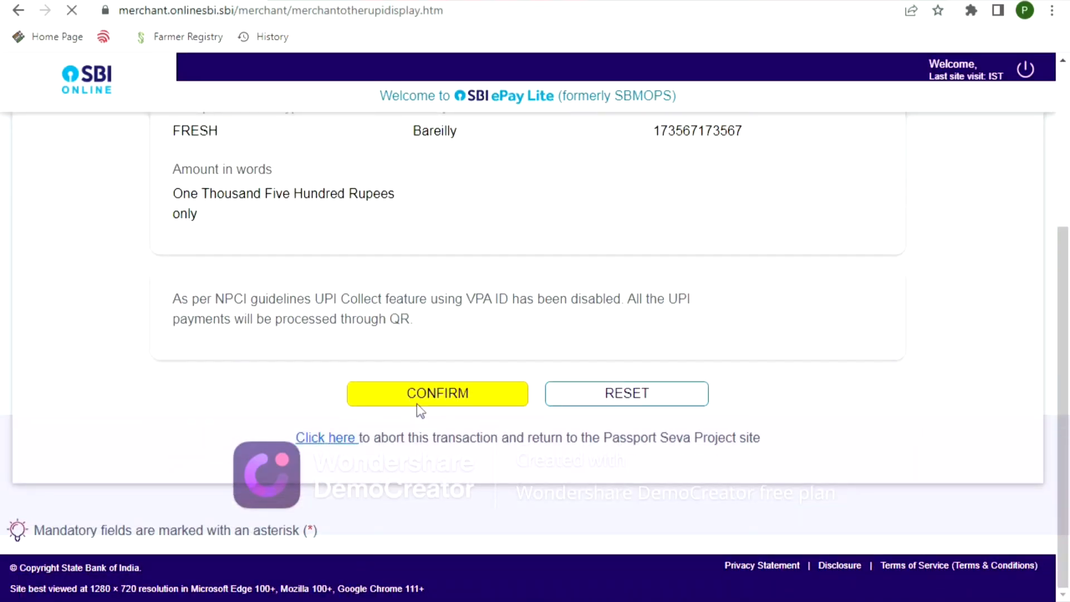
scroll(677, 313, "down", 6)
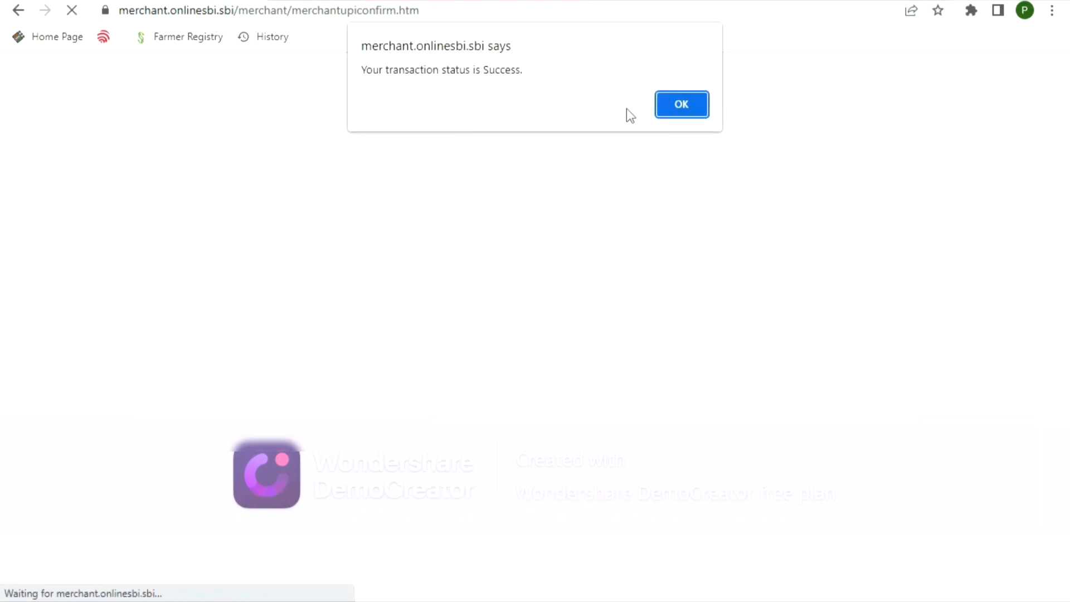
- Dismiss the transaction success message and return to the Passport Seva appointment confirmation
left_click(685, 110)
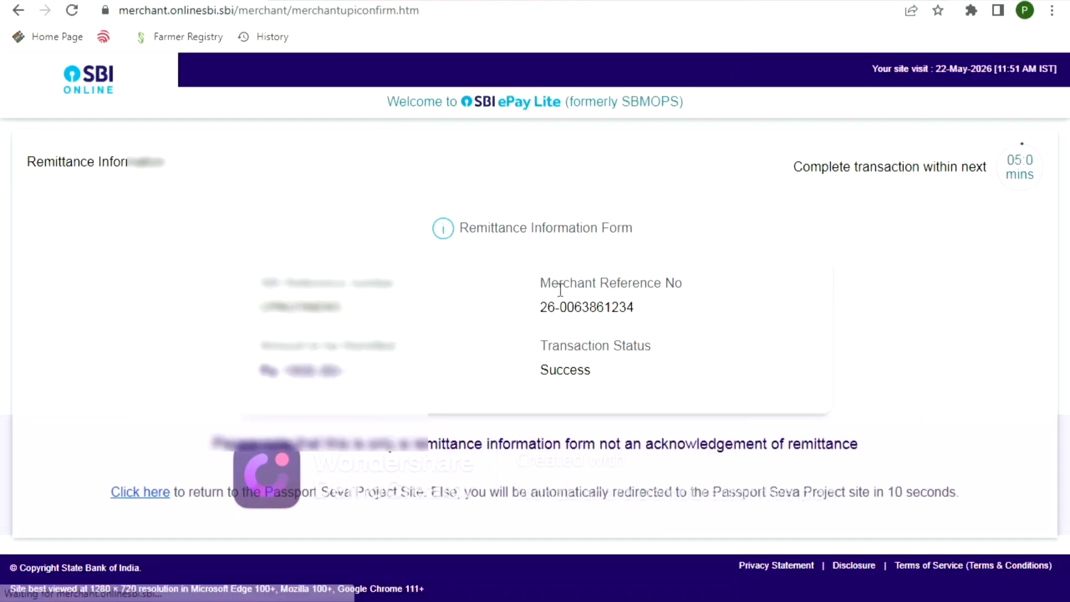
left_click(149, 496)
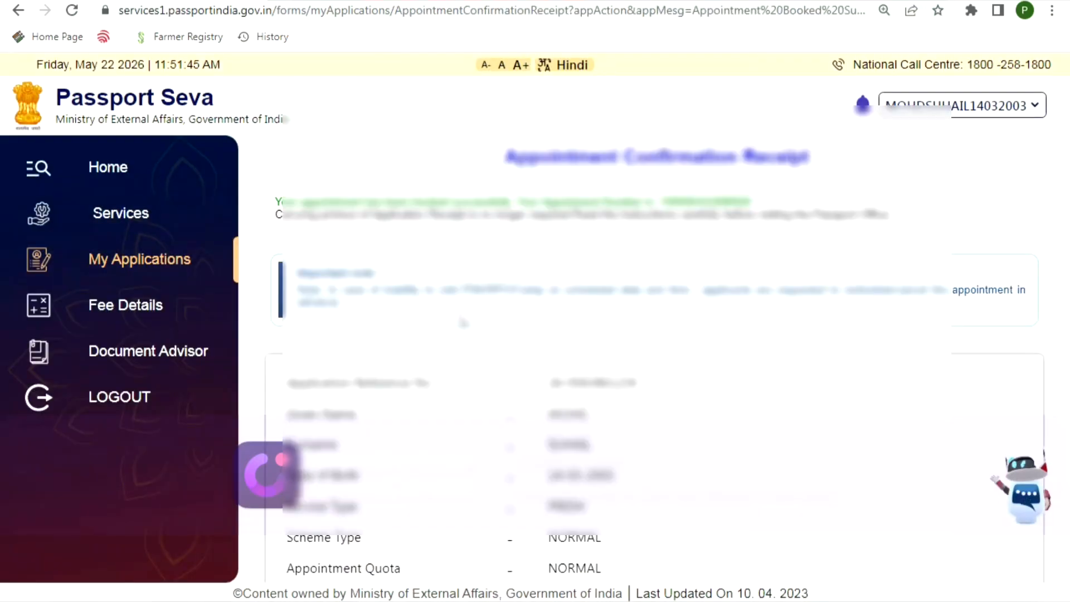
scroll(642, 323, "down", 4)
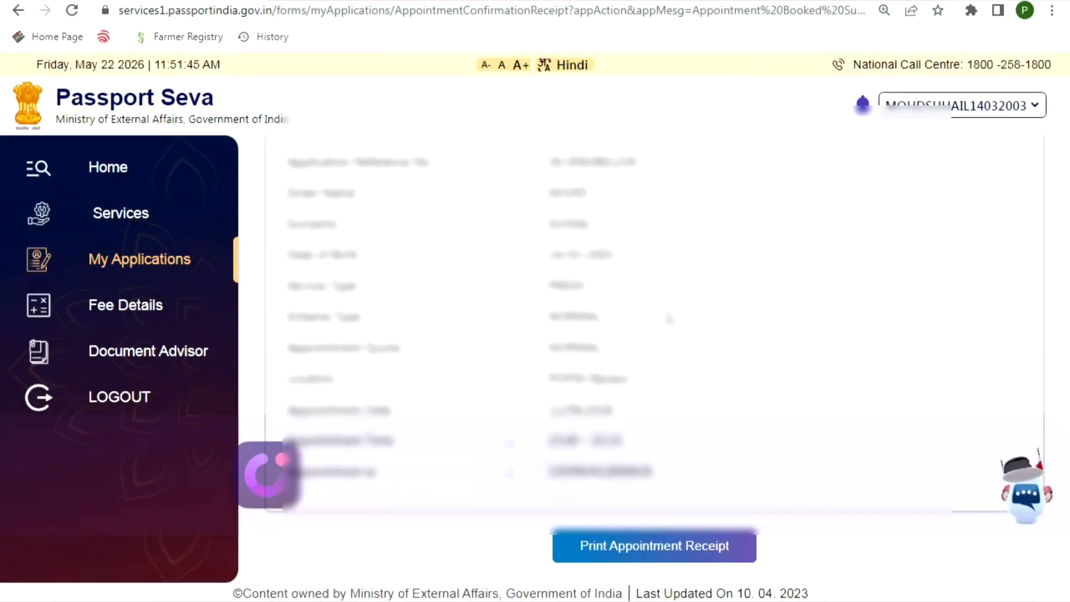
- Open the appointment receipt, then the Online Application receipt PDF
left_click(646, 550)
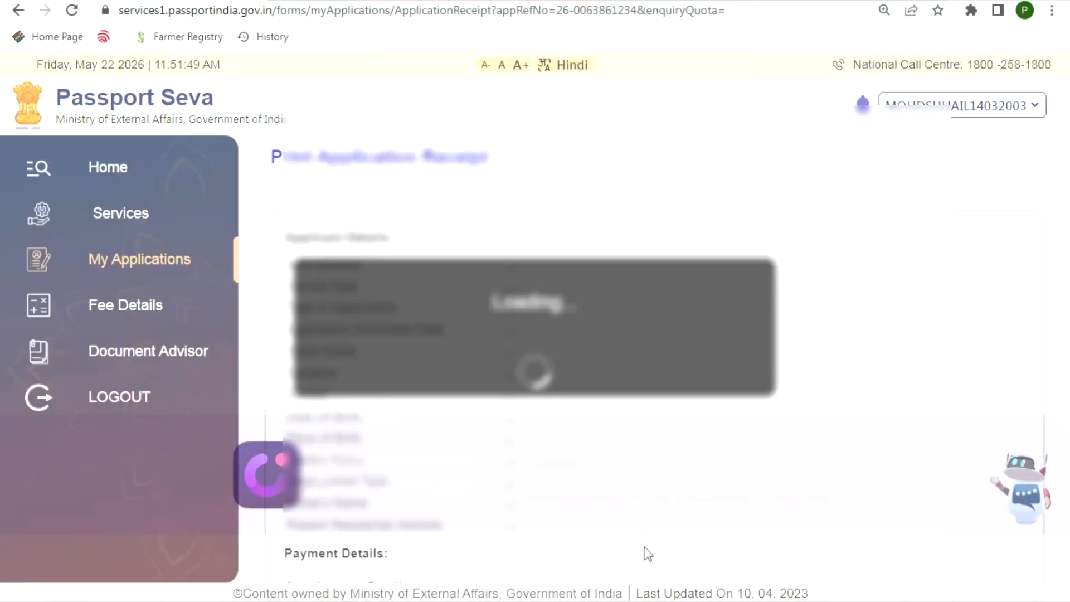
scroll(662, 375, "down", 5)
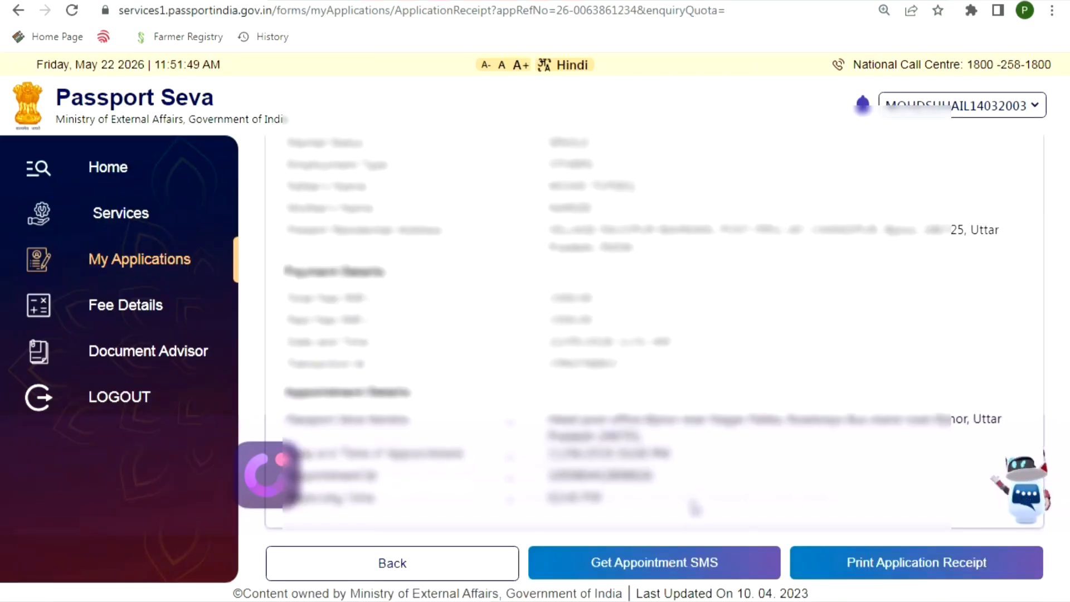
left_click(880, 565)
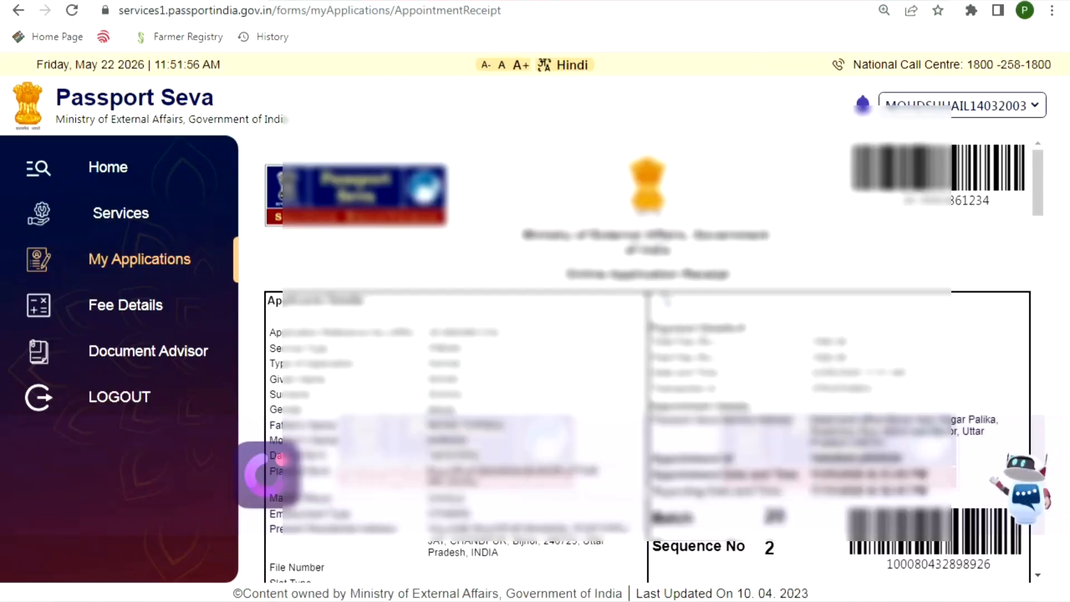
scroll(666, 305, "down", 20)
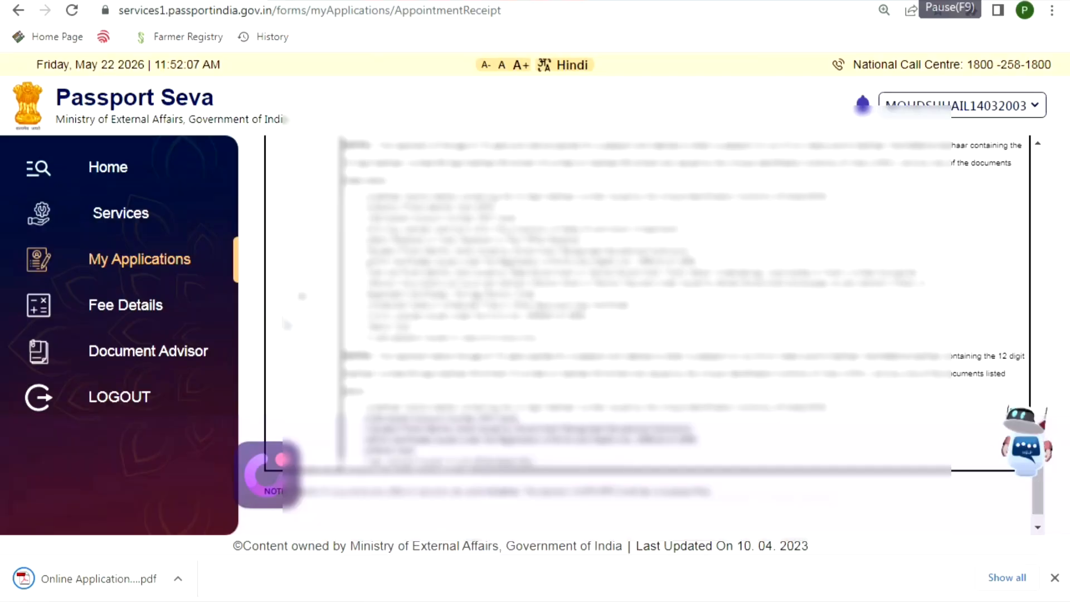
- View the submitted application's details from My Applications, down to its Payment and Receipts options
left_click(139, 259)
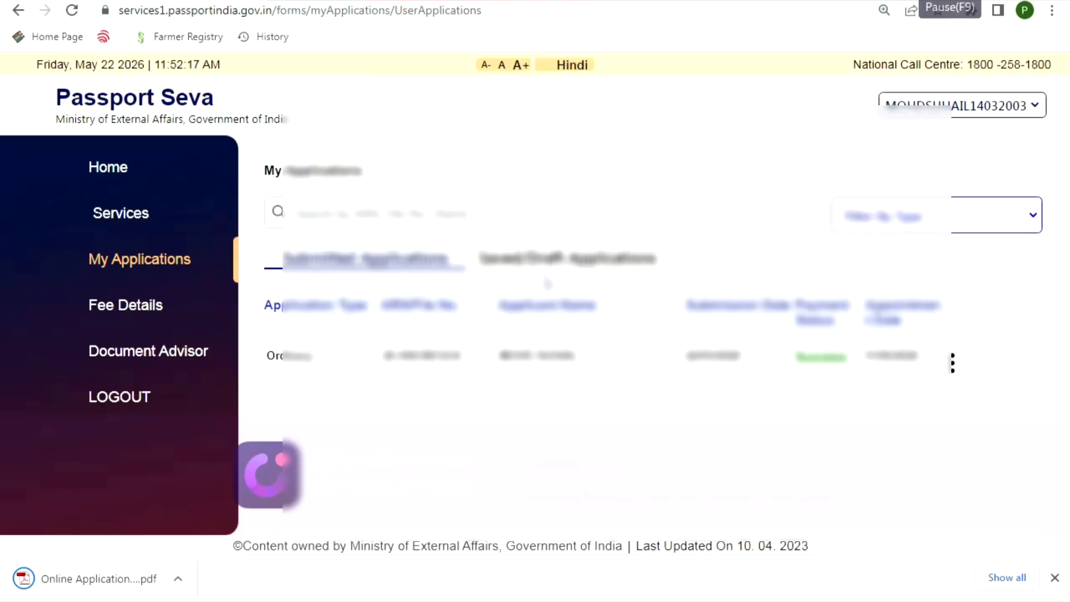
left_click(953, 370)
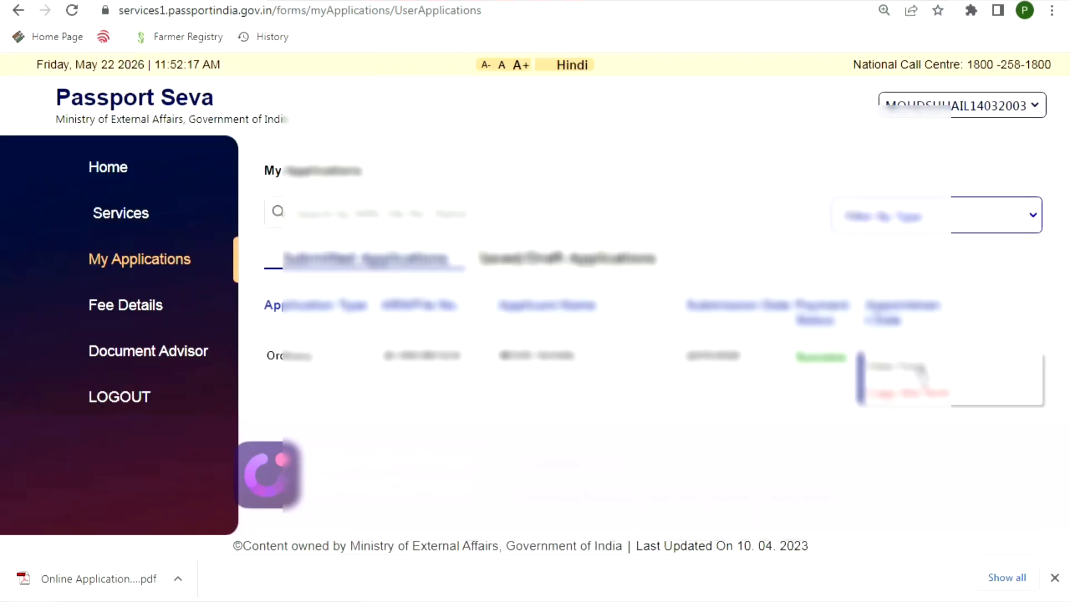
left_click(921, 367)
scroll(594, 294, "down", 5)
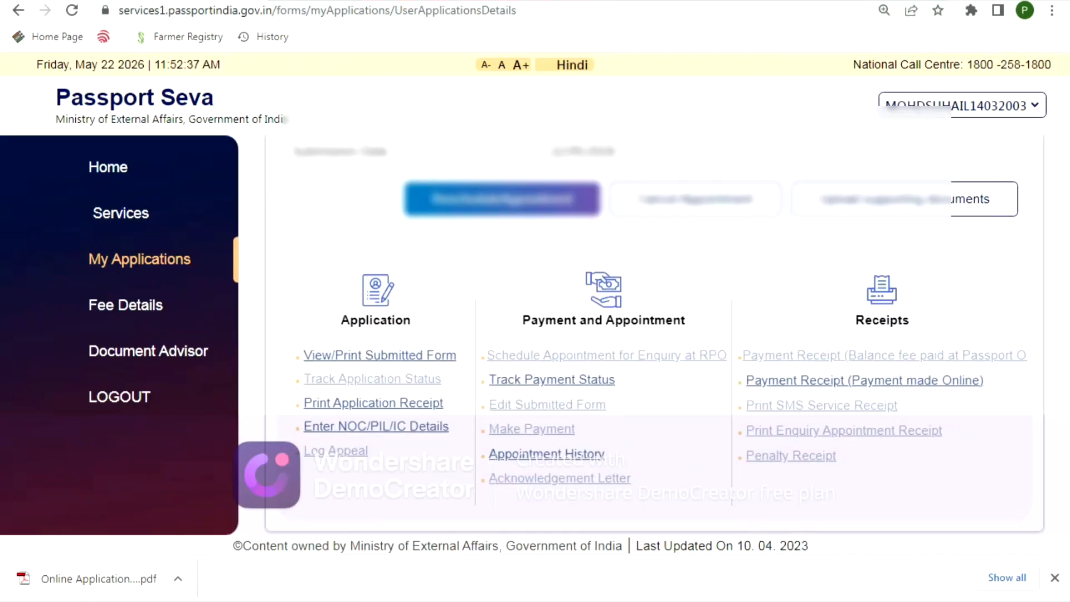
key("ctrl+shift+d")
mouse_move(294, 337)
left_mouse_down()
mouse_move(362, 366)
mouse_move(473, 369)
left_mouse_up()
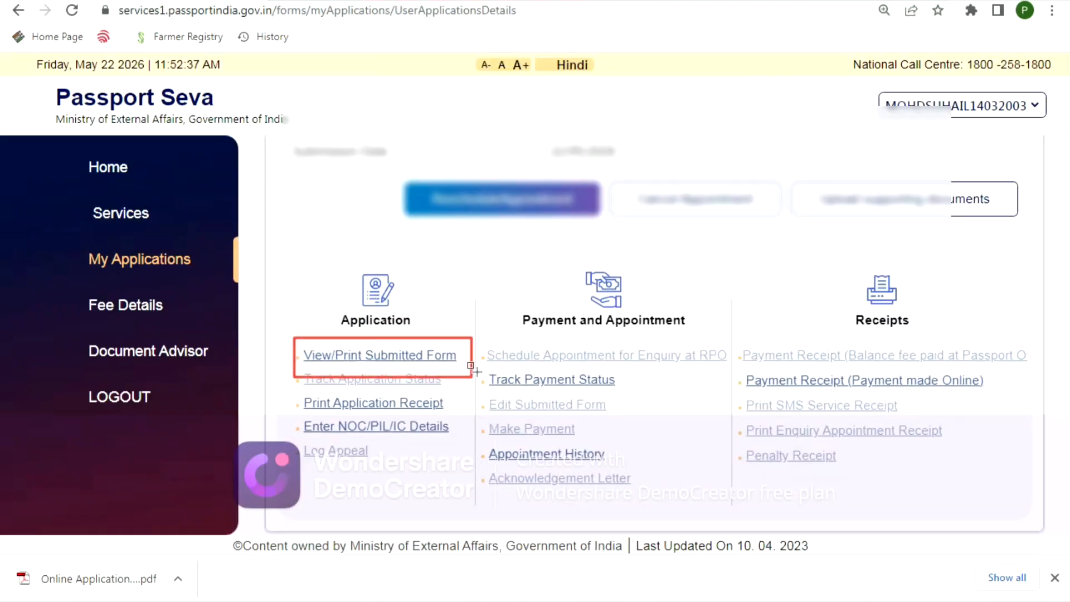
left_click_drag(283, 322, 478, 374)
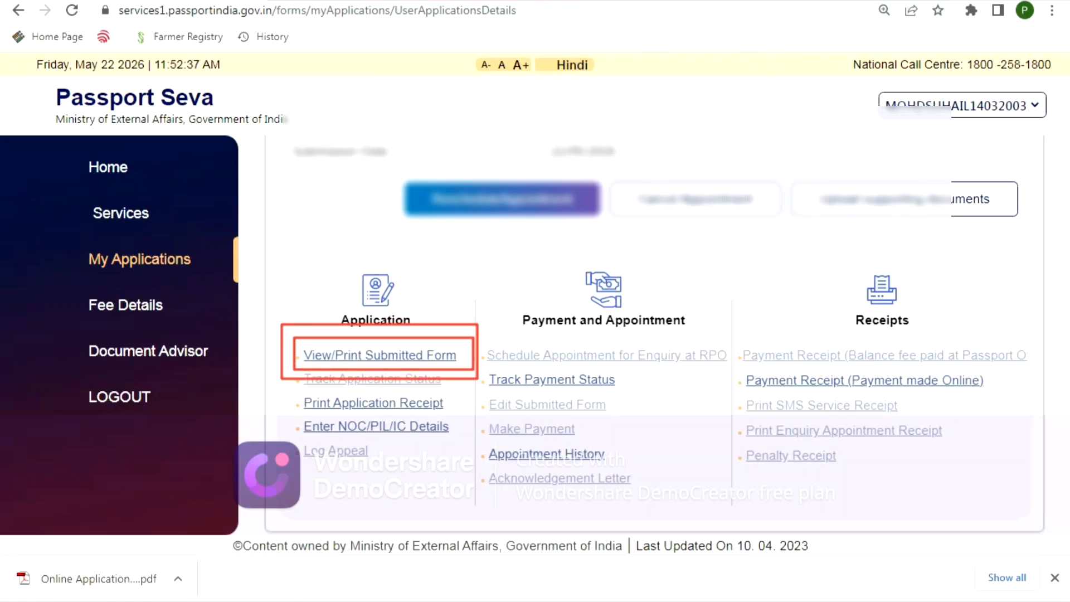
key("ctrl+shift+d")
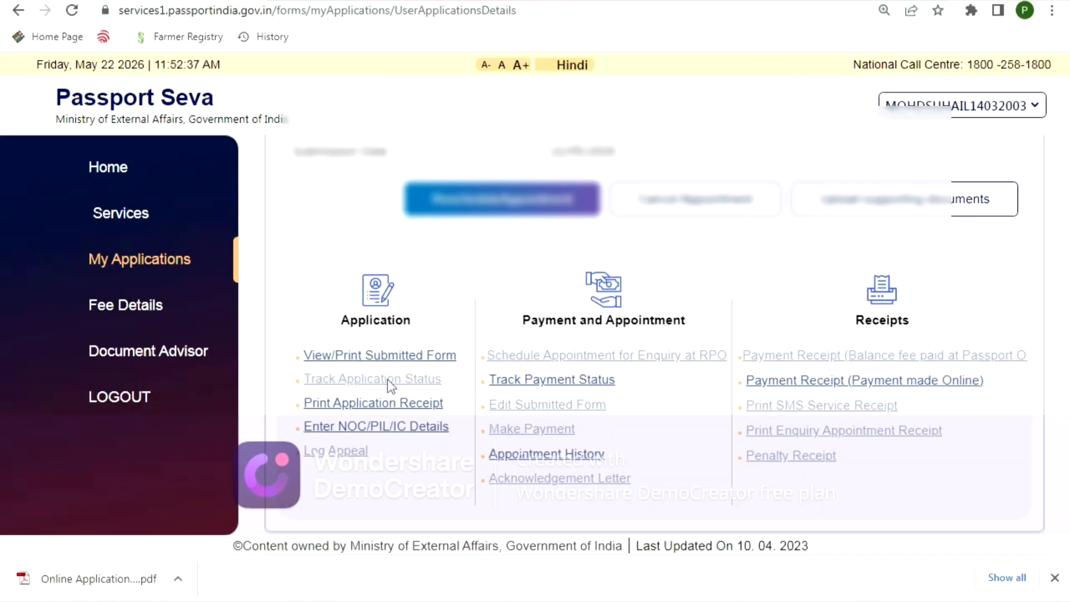
- Open View/Print Submitted Form and scroll from applicant details to the Self Declaration
left_click(390, 362)
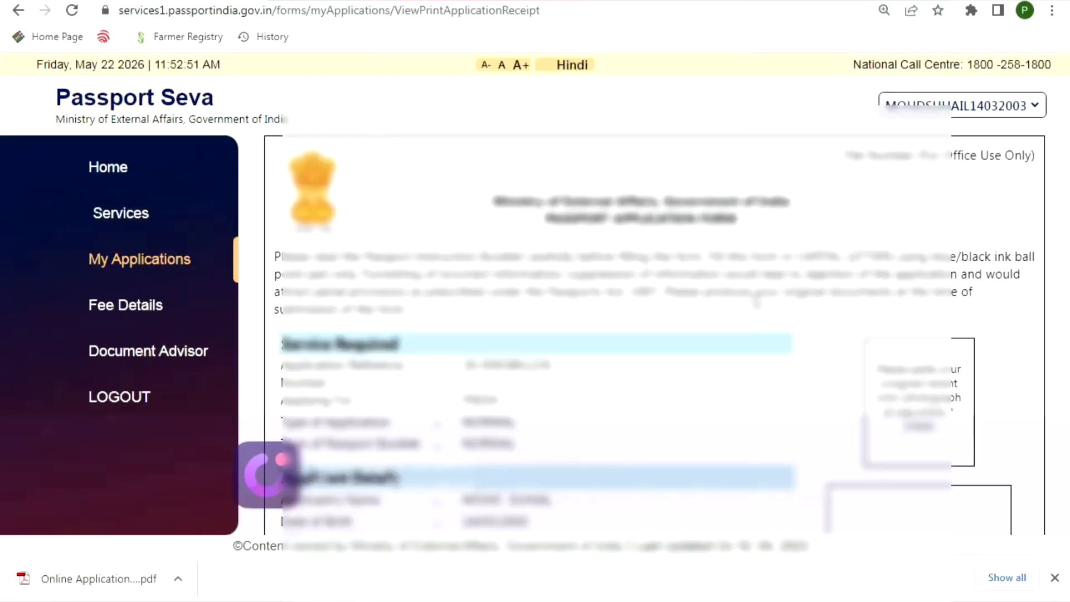
scroll(755, 315, "down", 20)
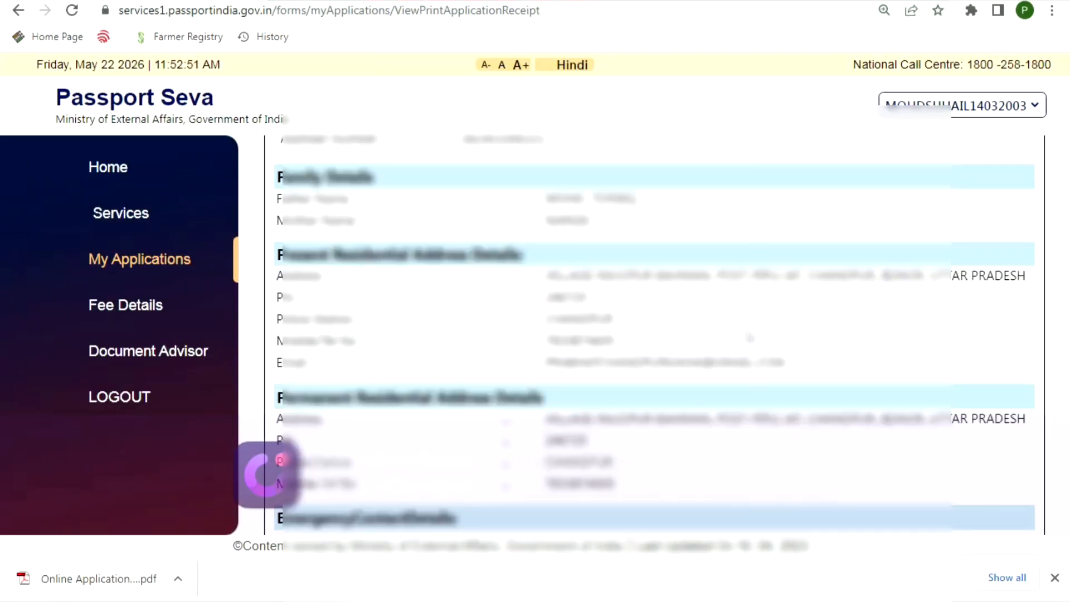
scroll(750, 360, "down", 10)
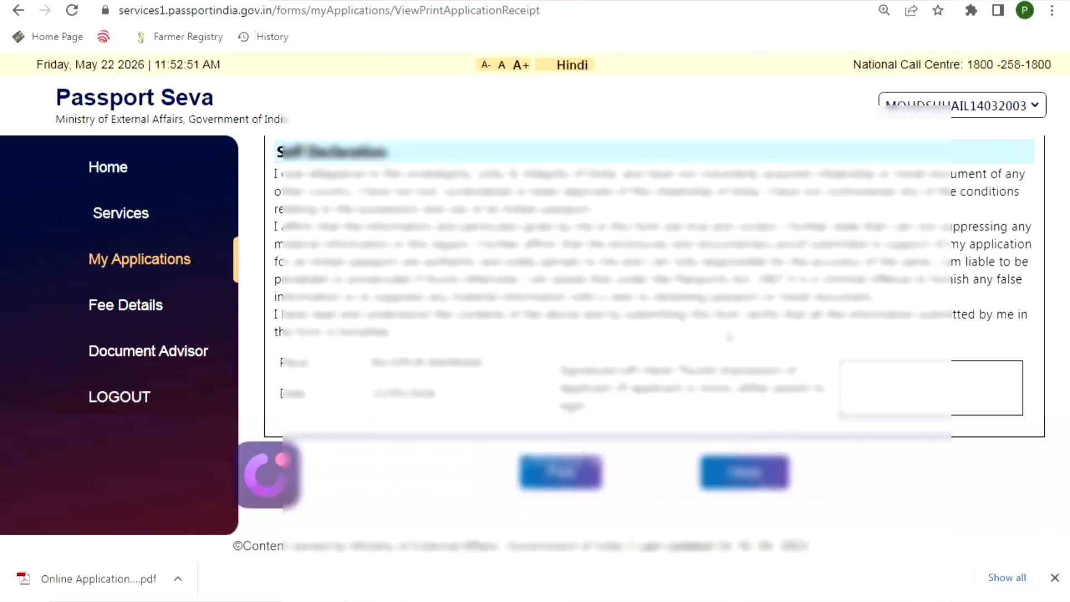
scroll(732, 365, "up", 15)
scroll(733, 365, "up", 12)
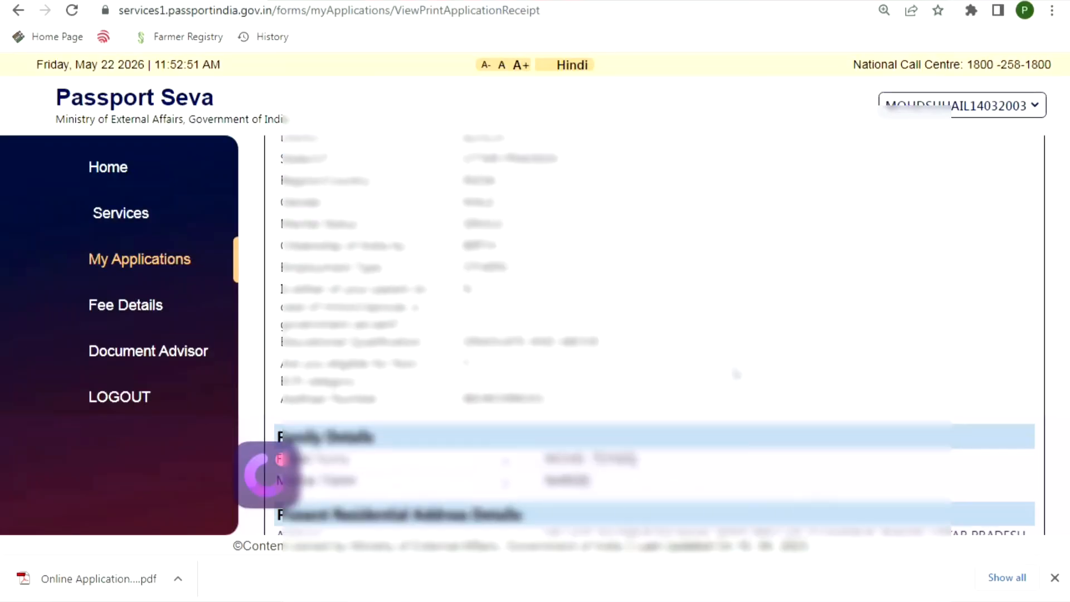
scroll(738, 374, "down", 15)
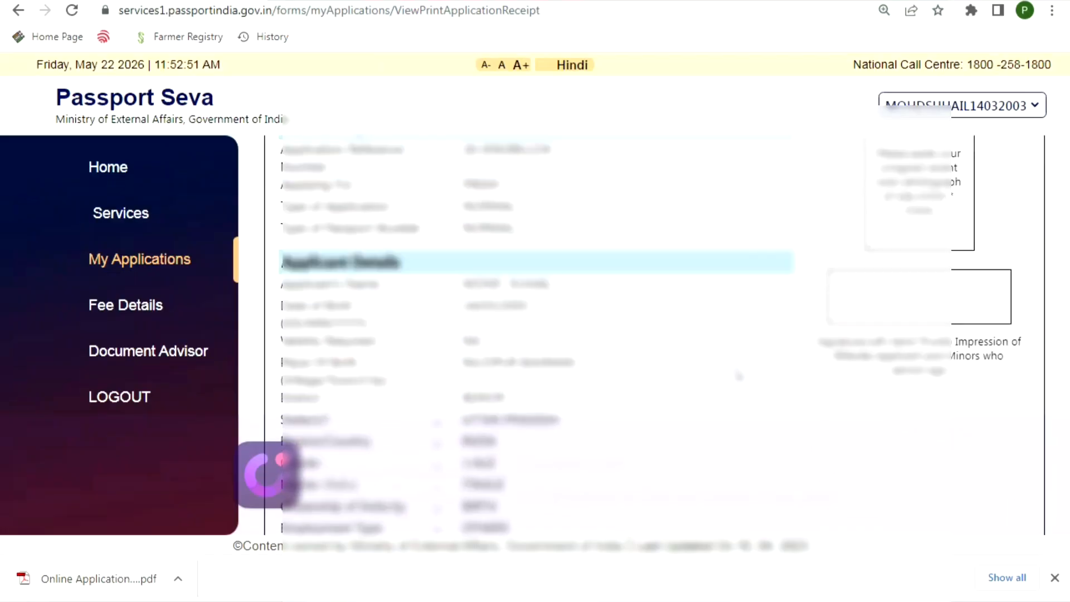
scroll(741, 388, "down", 8)
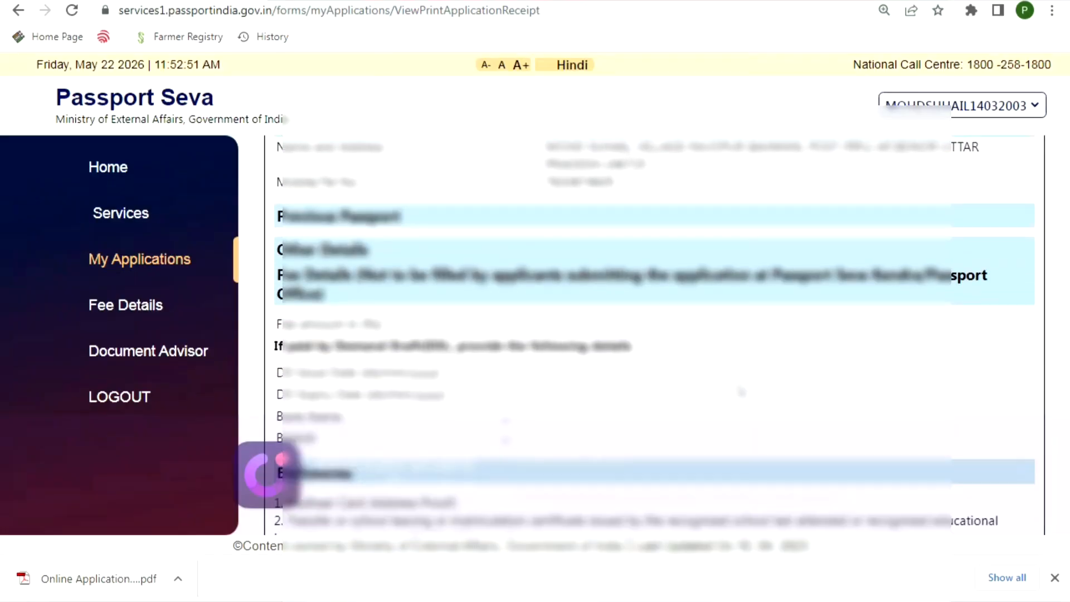